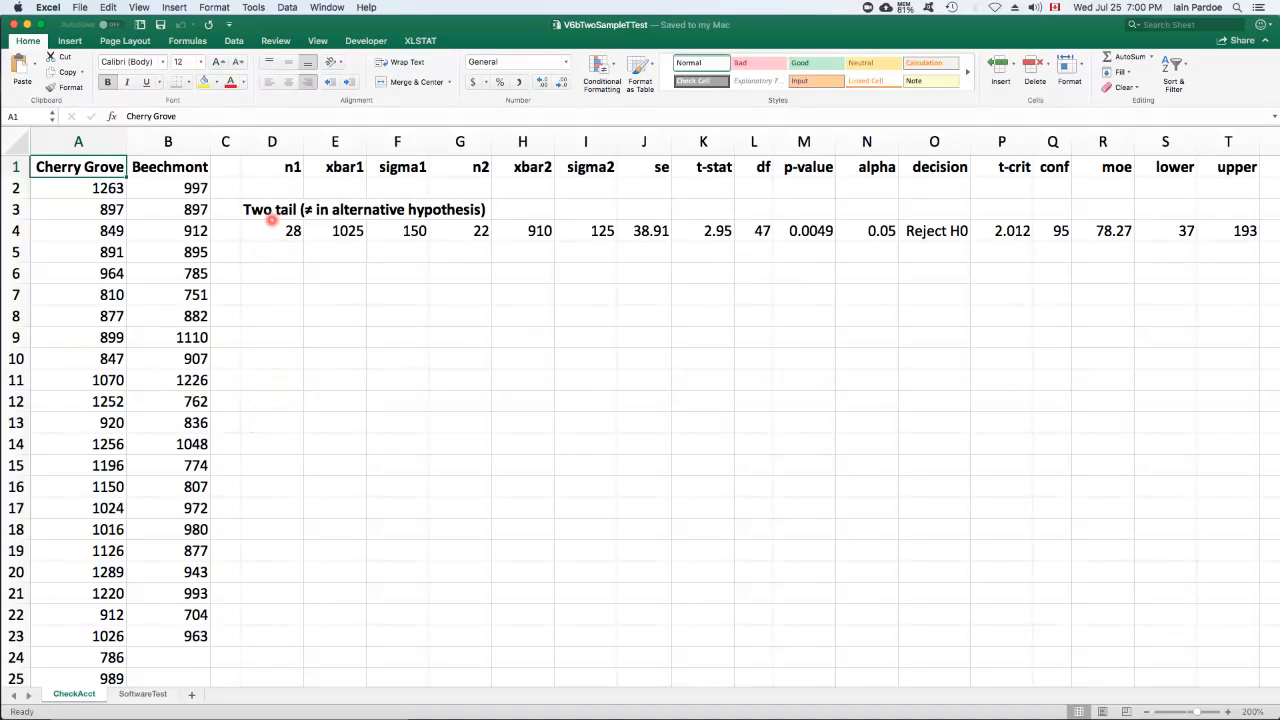
Examine the formulas for the Cherry Grove sample size, mean and standard deviation in D4, E4 and F4, including their source ranges
double_click(268, 230)
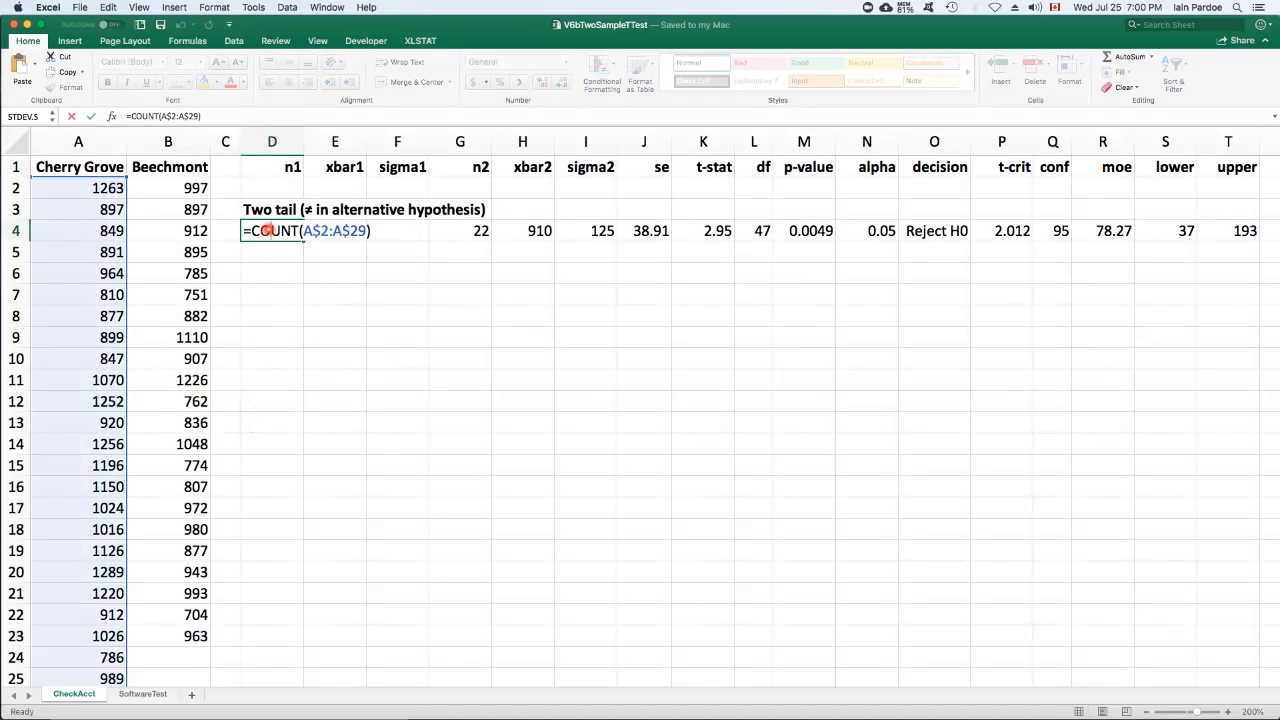
key("Return")
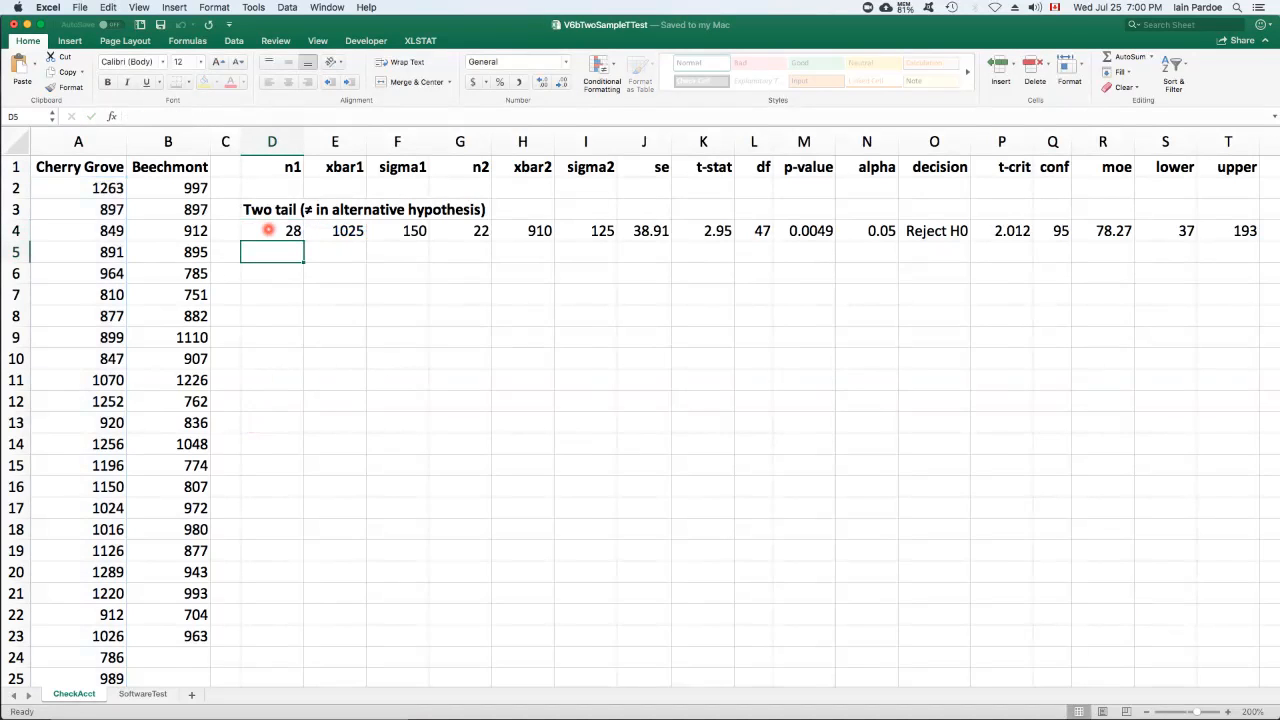
key("Up")
key("Right")
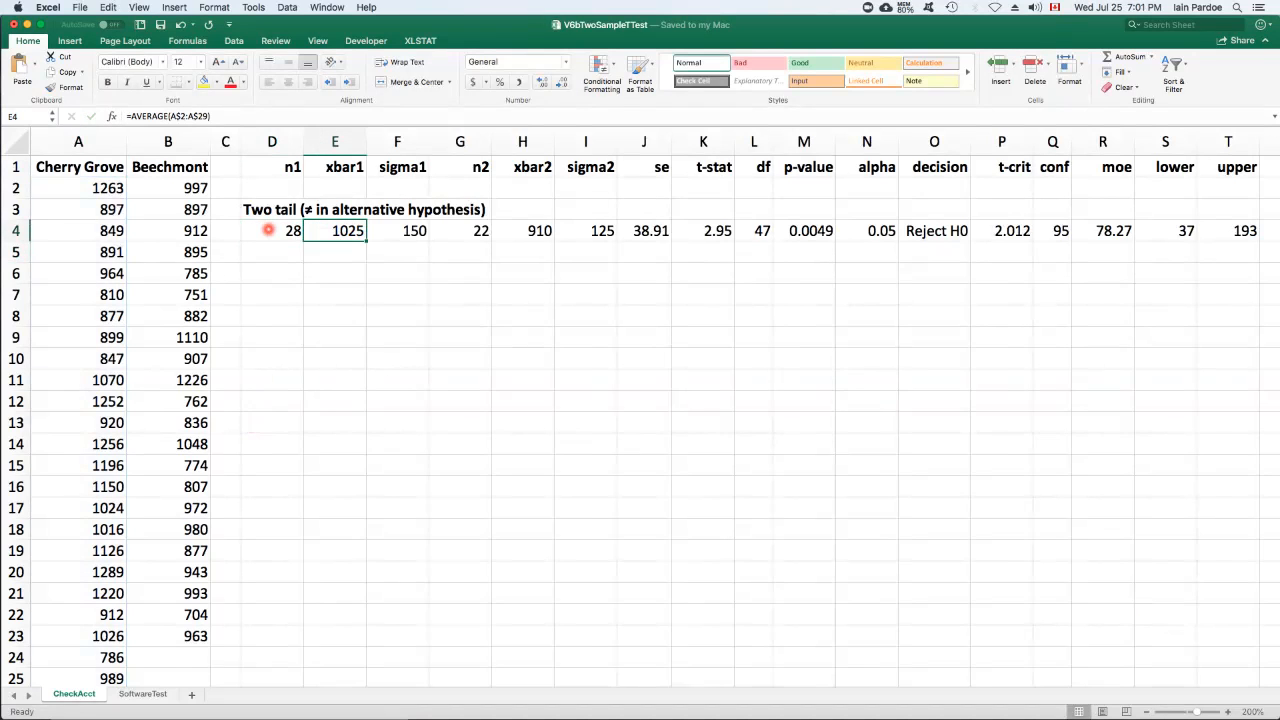
left_click(221, 115)
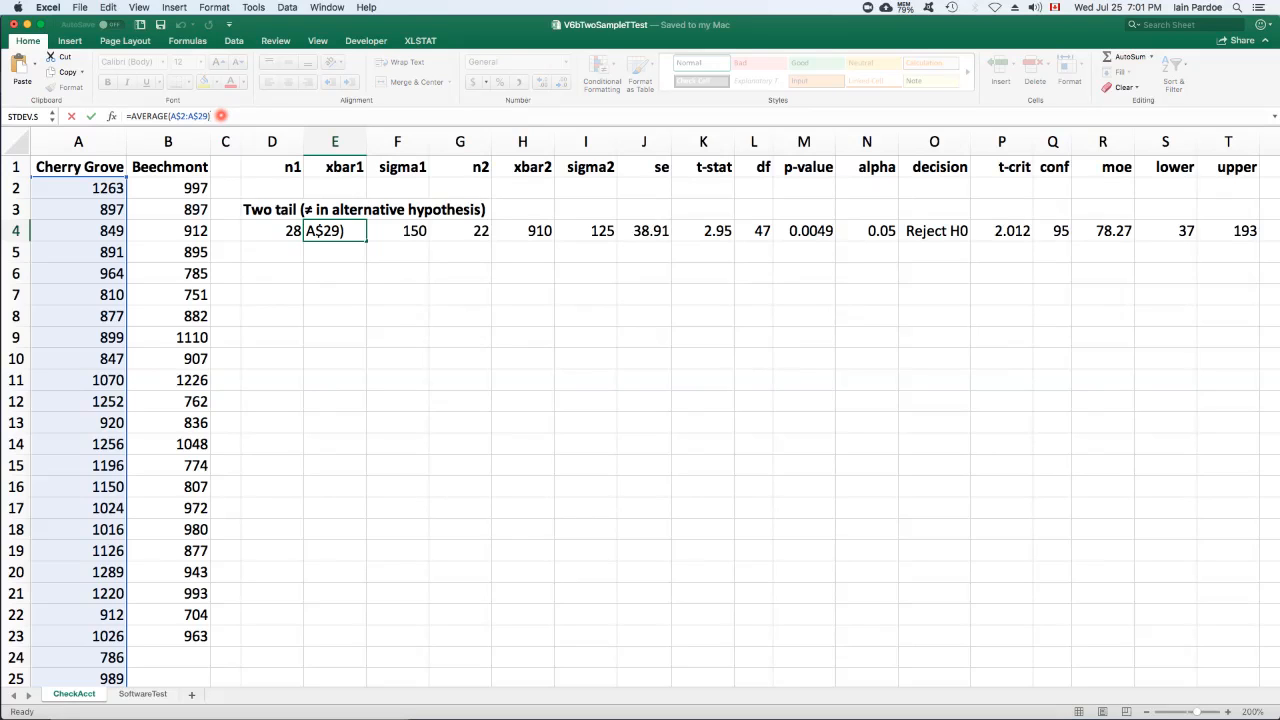
key("Tab")
left_click(221, 115)
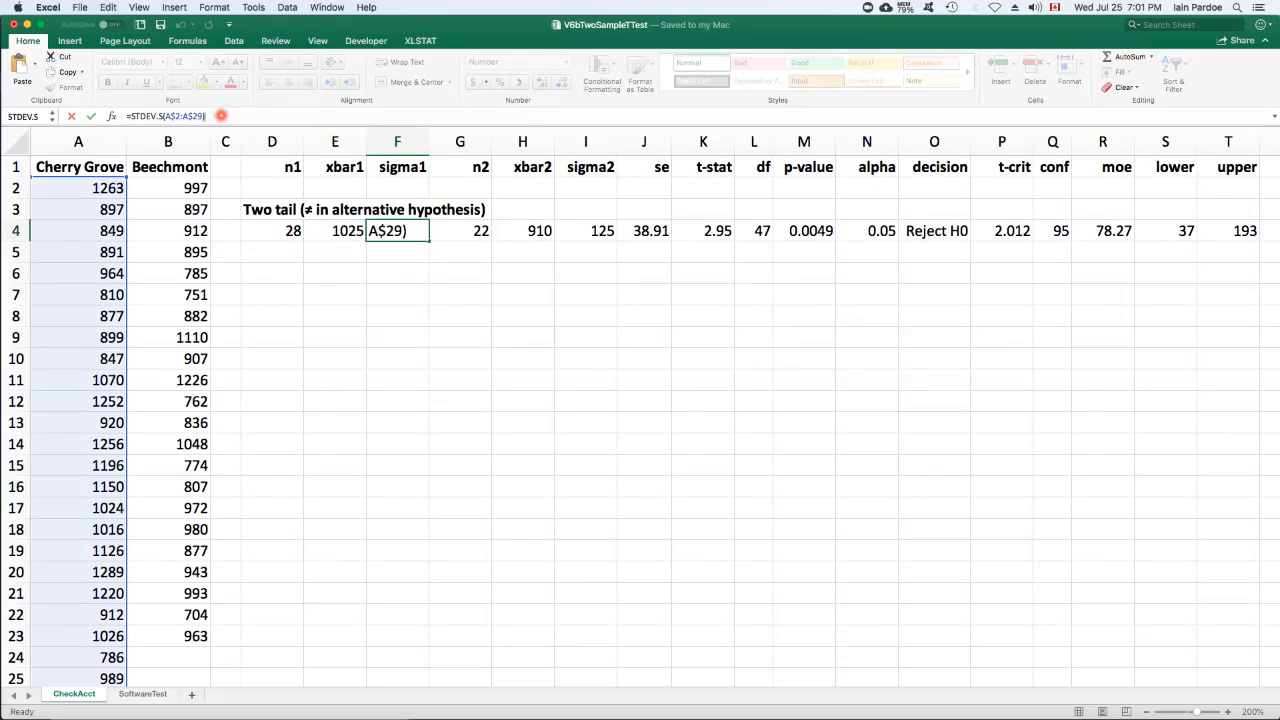
key("Return")
key("Up")
Review the formulas for the Beechmont sample size, mean and standard deviation in G4, H4 and I4
key("Tab")
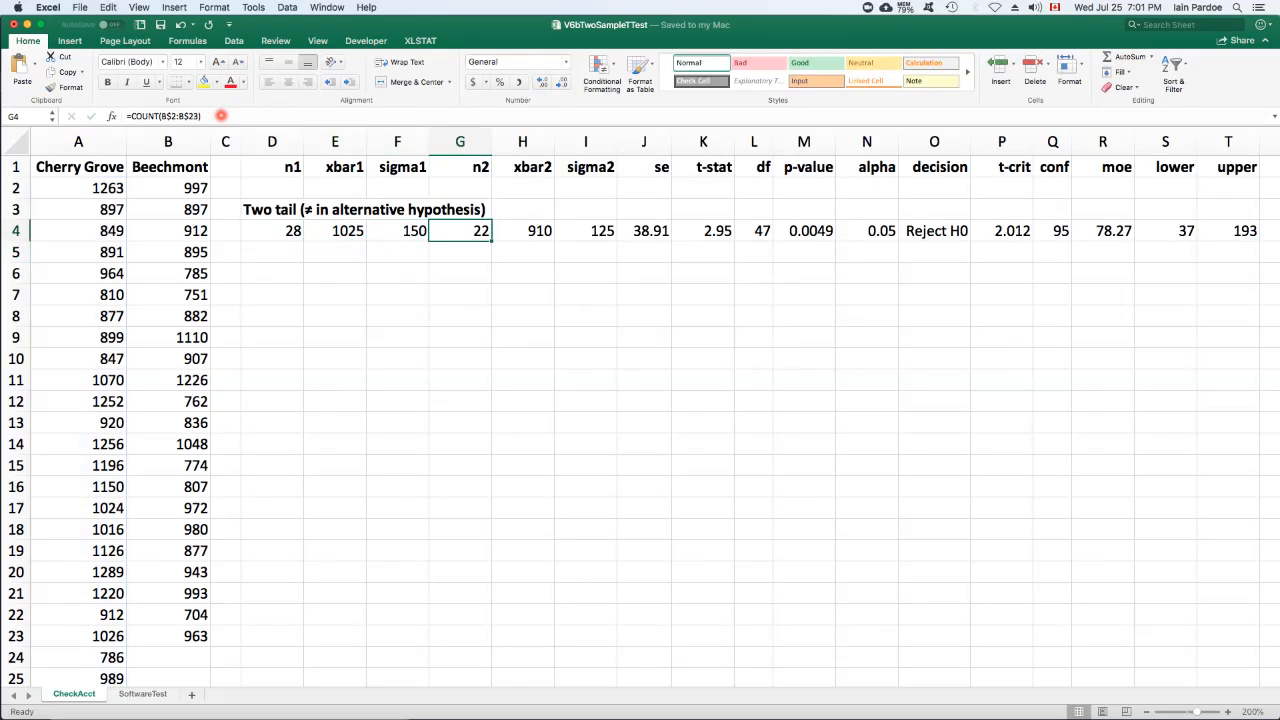
key("Tab")
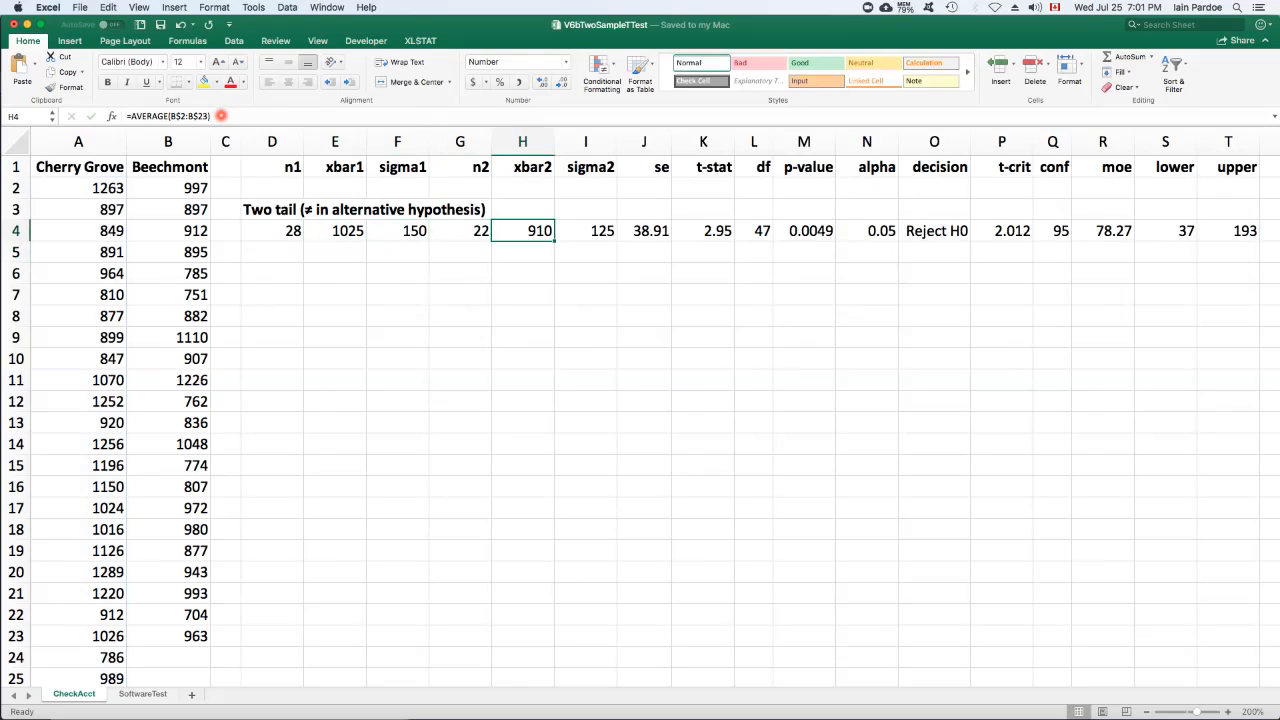
key("Tab")
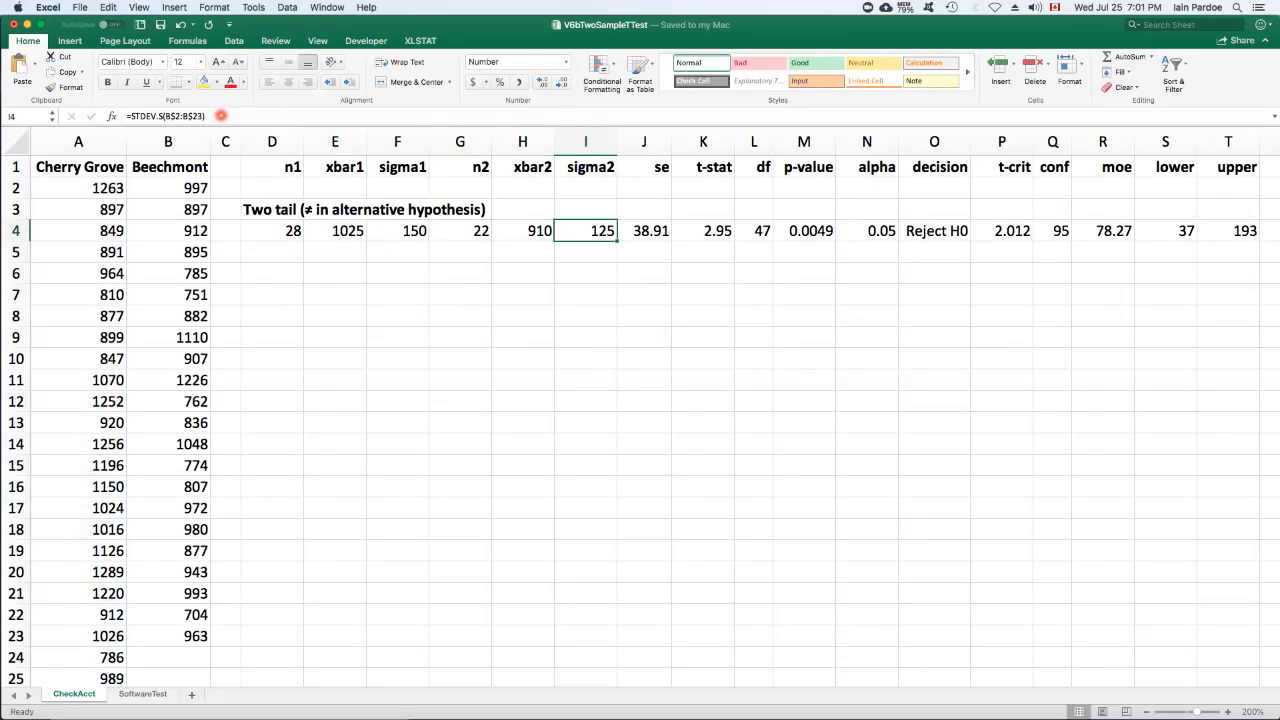
Inspect the standard error formula in J4 and the t-statistic formula in K4, tracing the cells they reference
key("Tab")
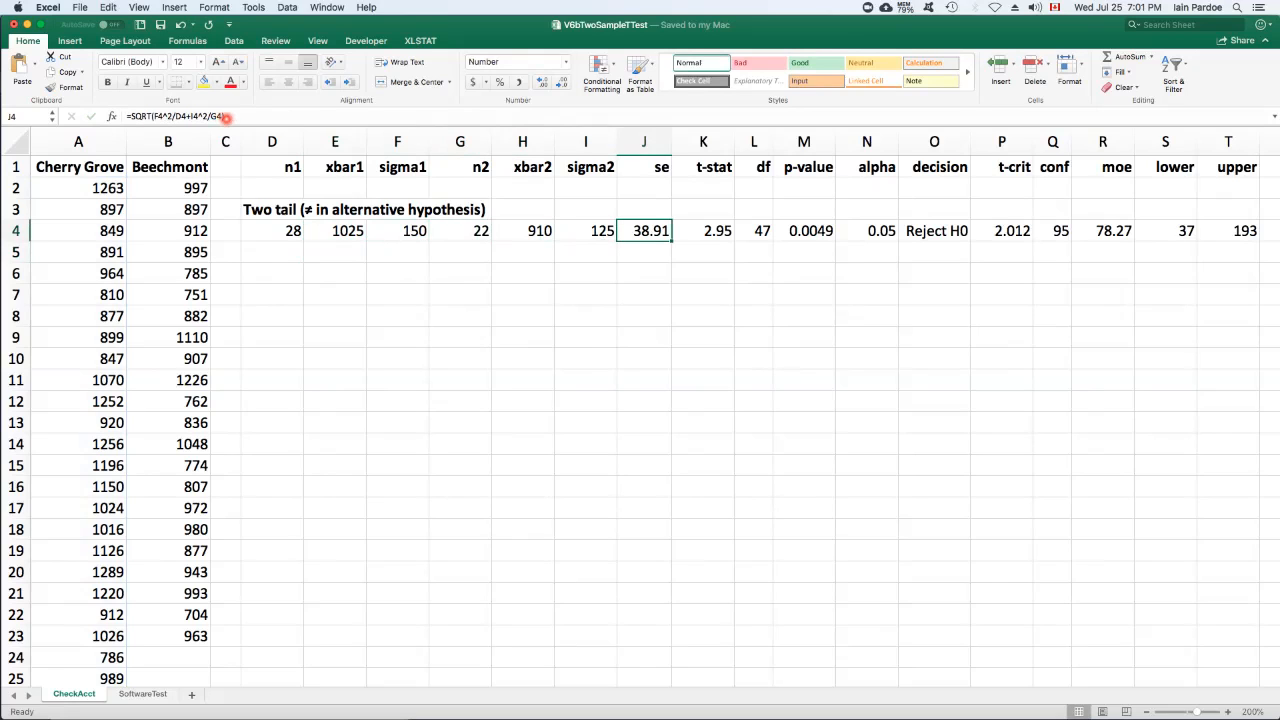
left_click(243, 118)
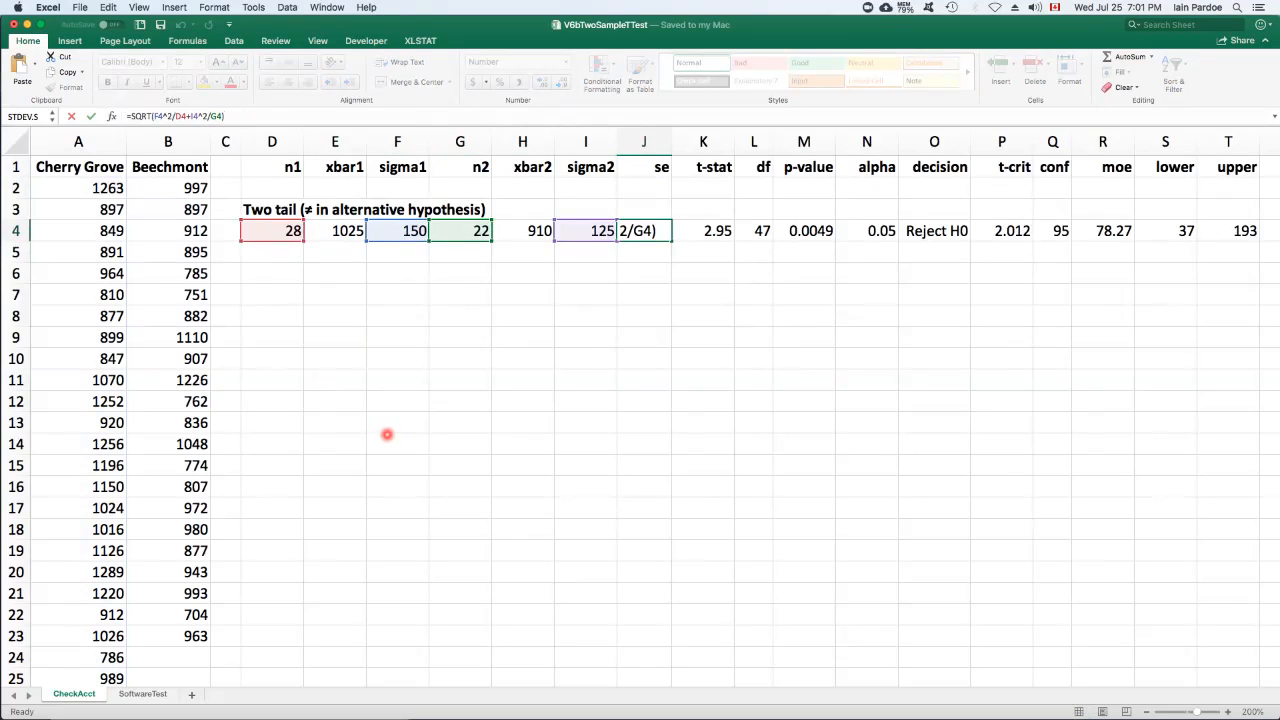
key("Return")
key("Up")
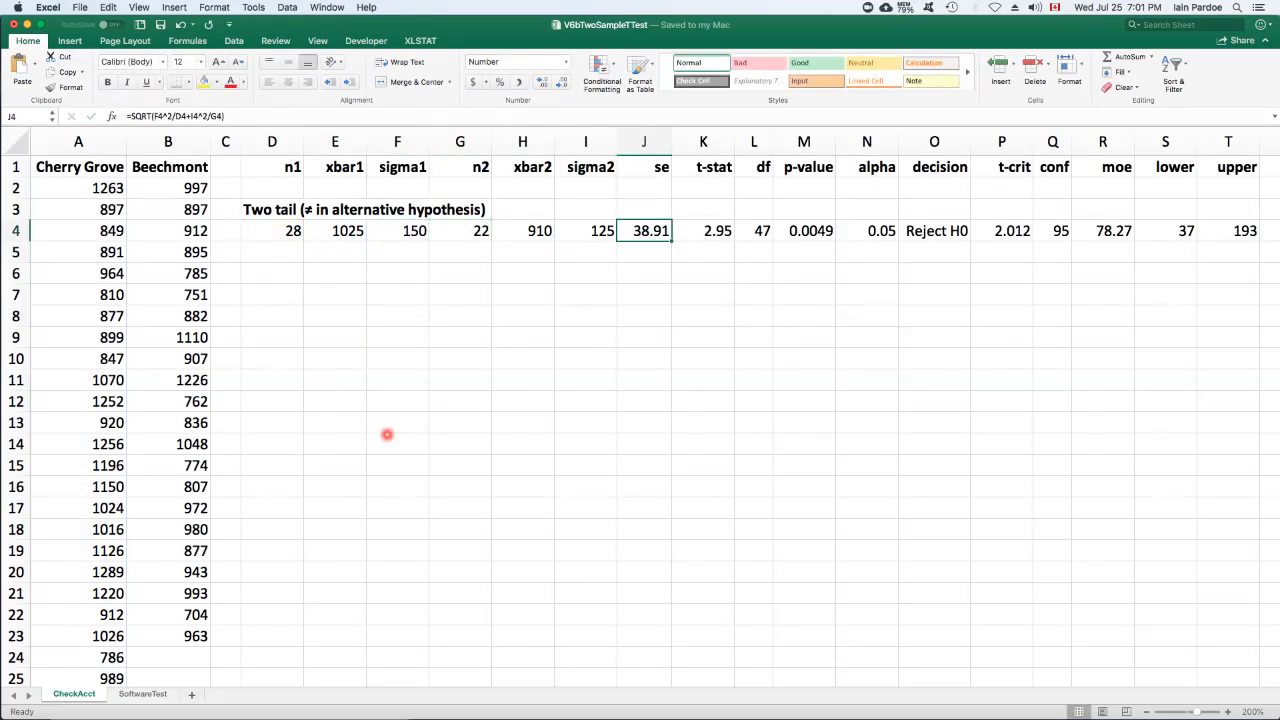
key("Right")
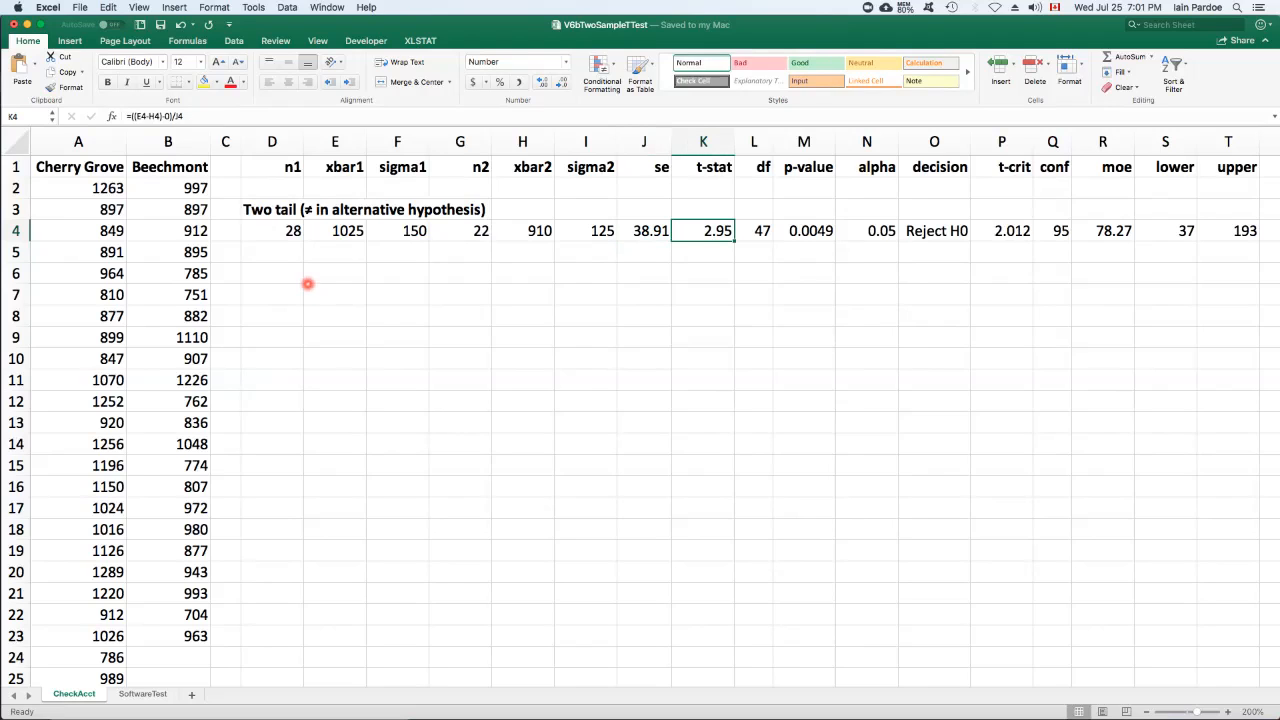
left_click(215, 116)
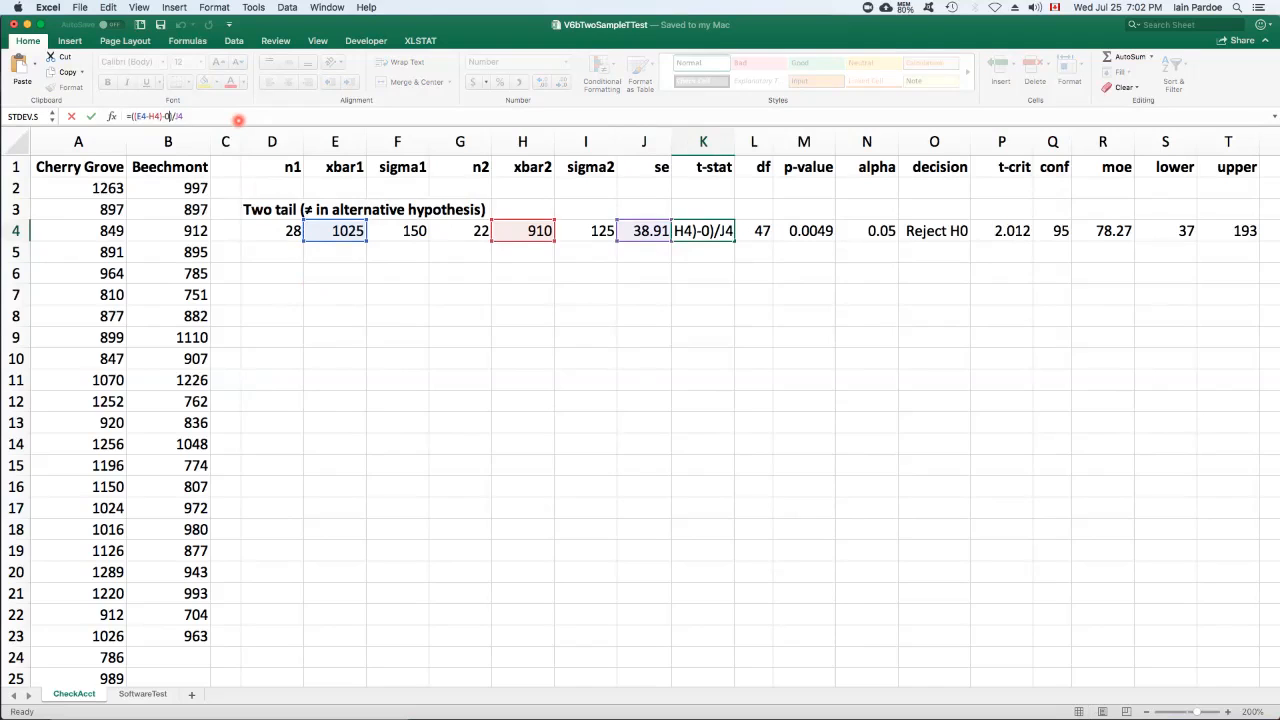
key("Return")
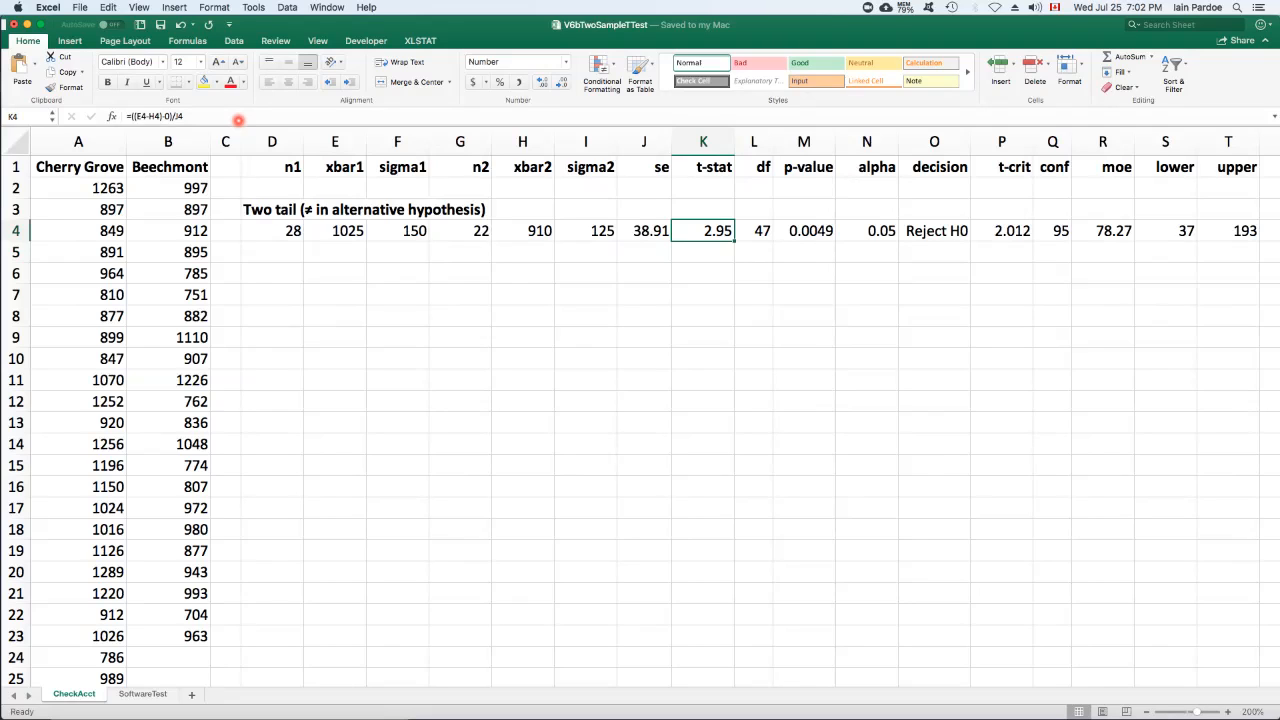
Inspect the degrees of freedom formula in L4 and the two-tail p-value formula in M4 with their referenced cells
key("Right")
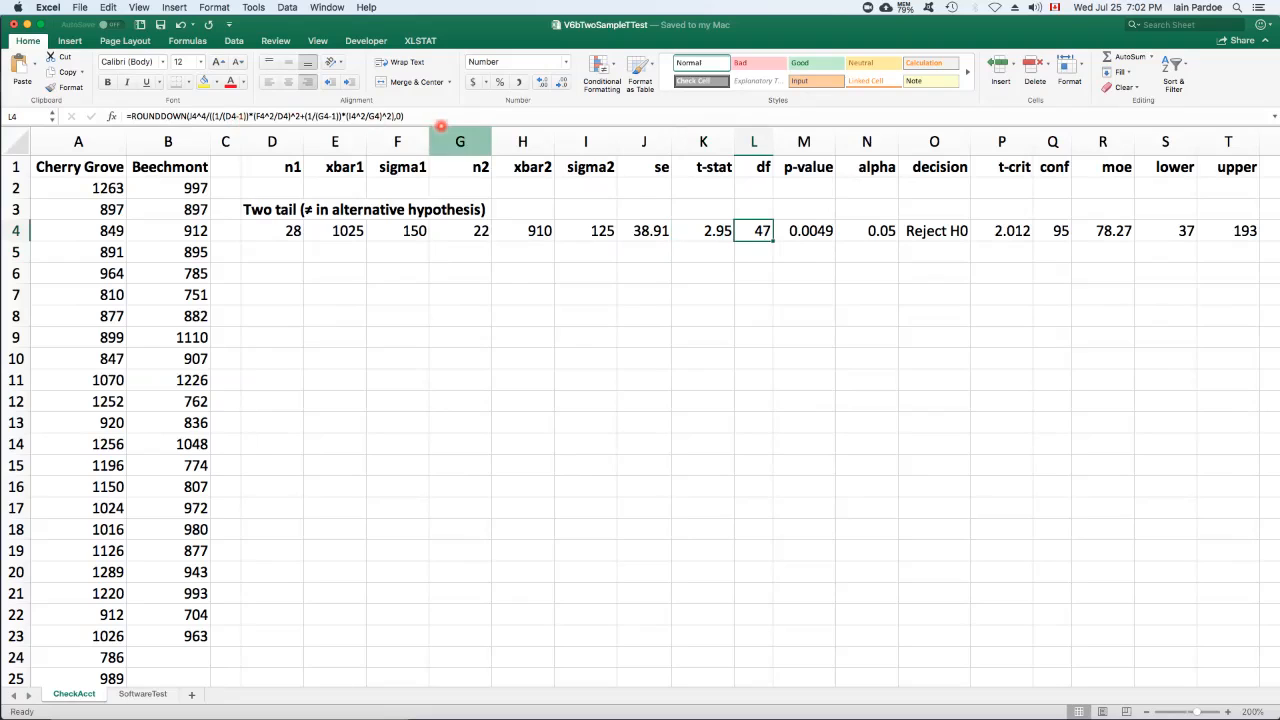
left_click(440, 117)
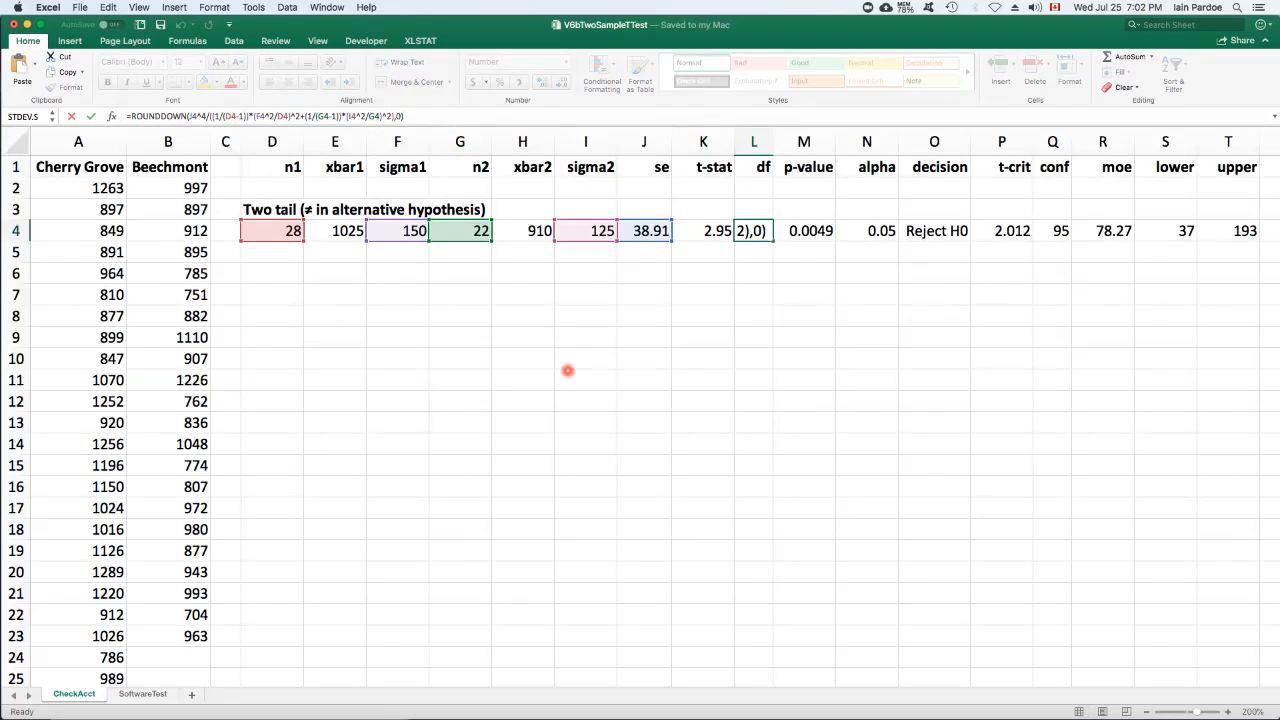
key("Return")
key("Up")
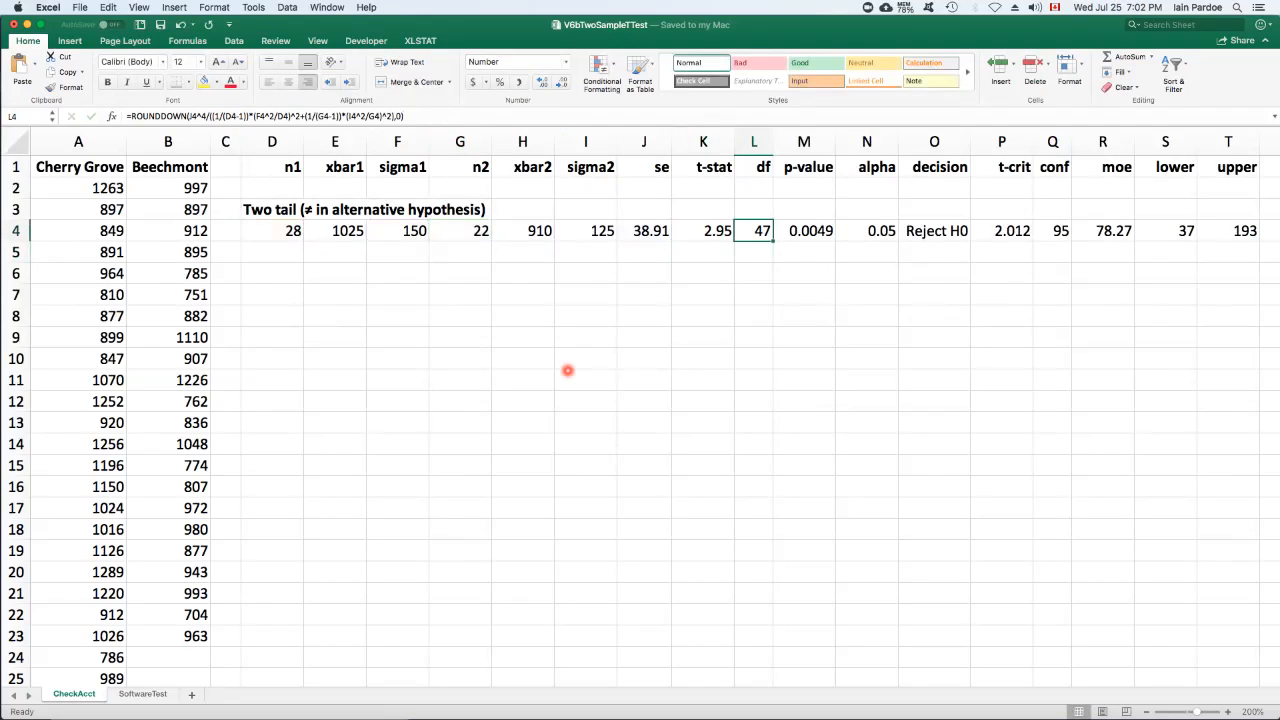
key("Right")
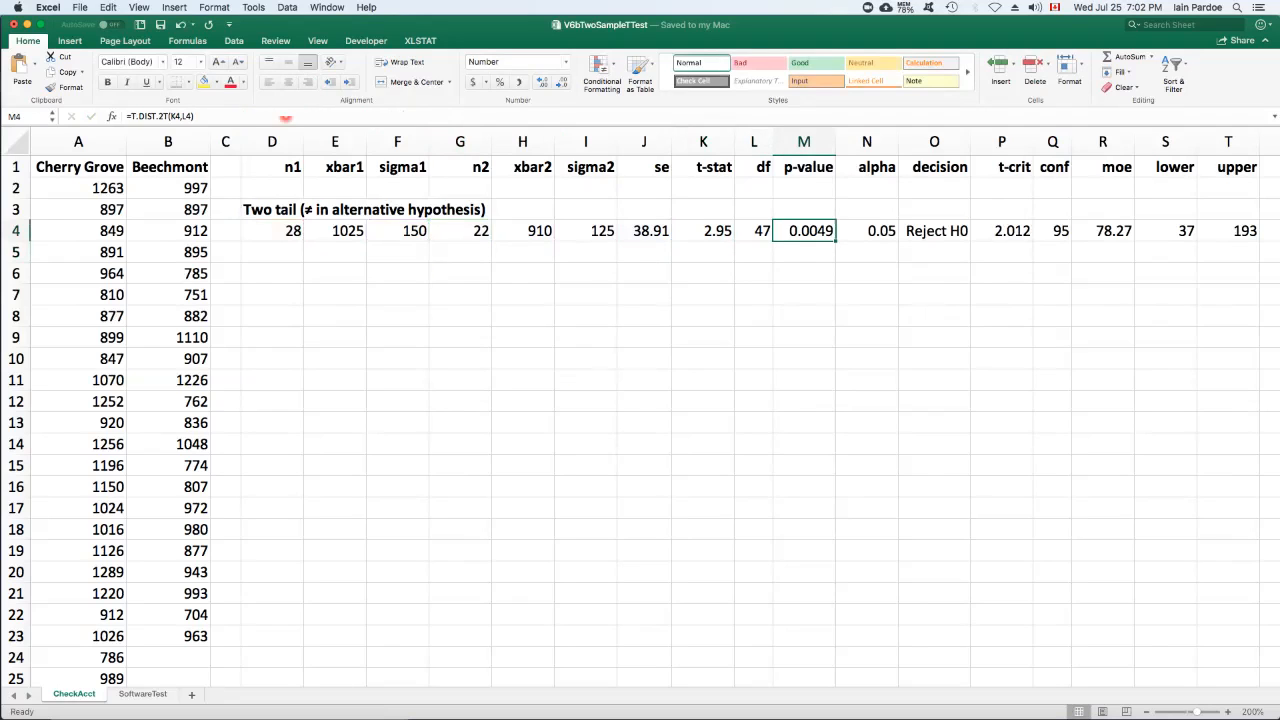
left_click(247, 113)
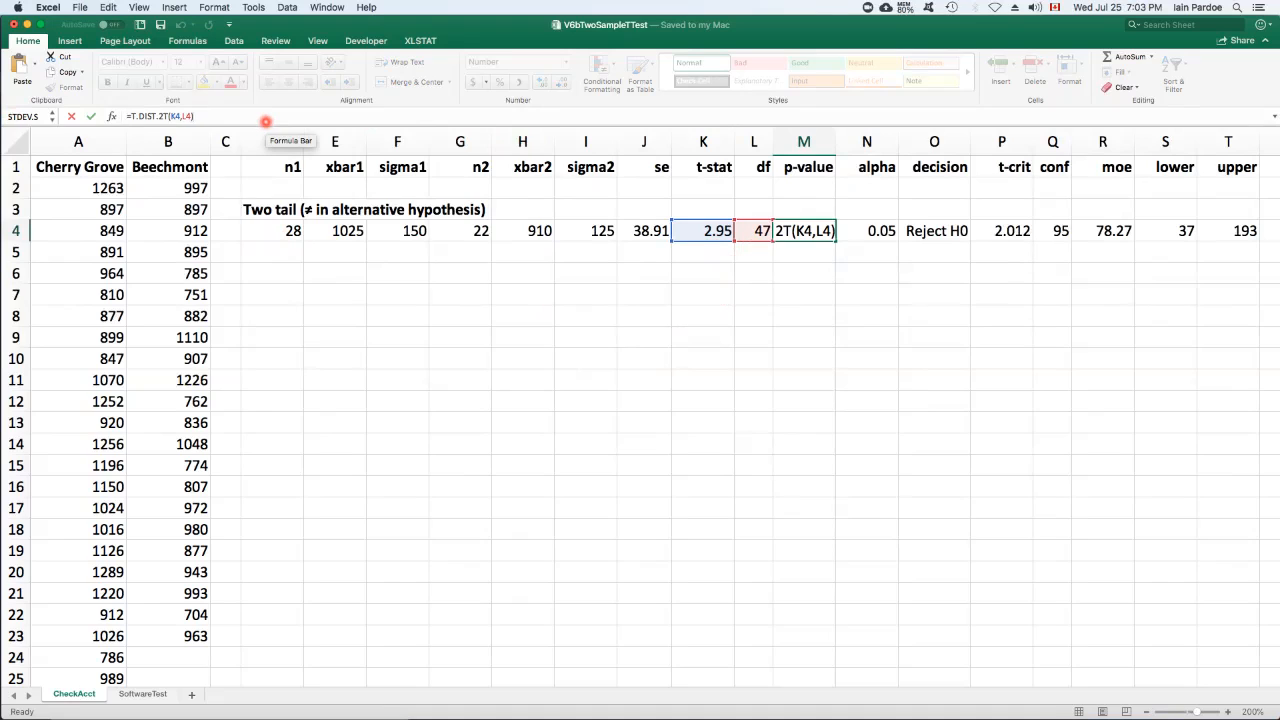
key("Return")
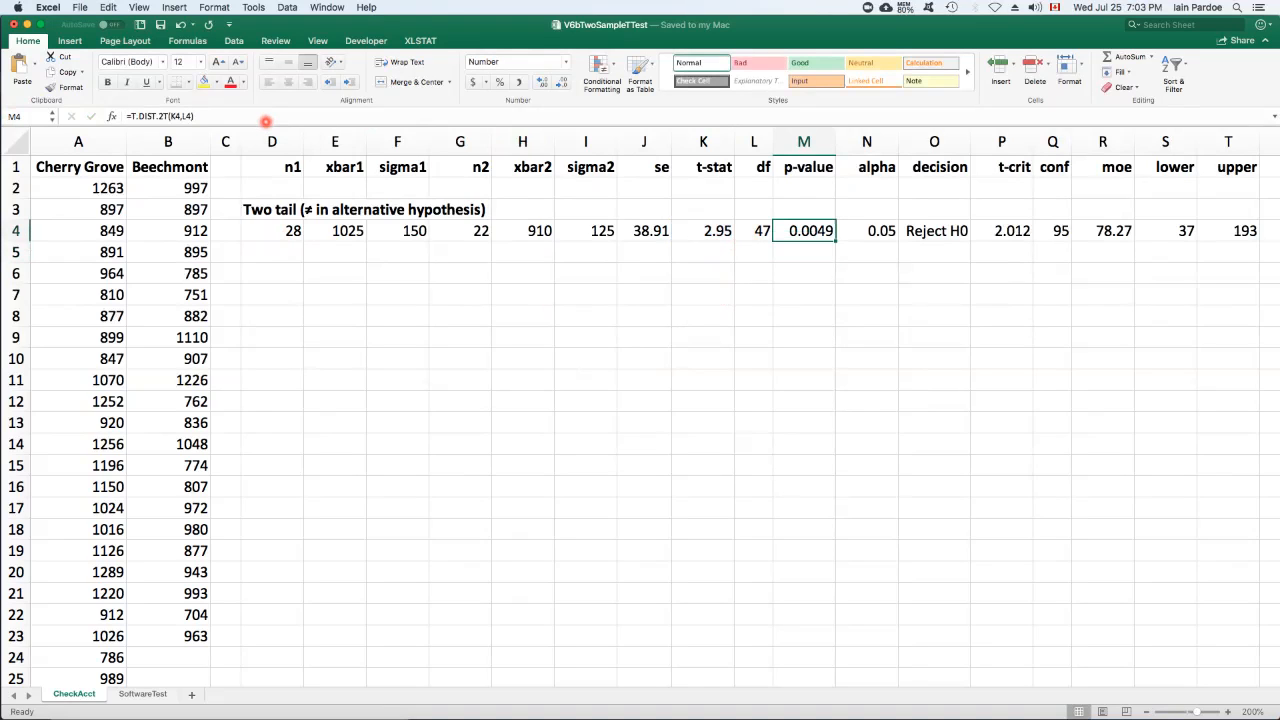
Check the alpha value in N4 and inspect the decision formula in O4, leaving it unedited
key("Right")
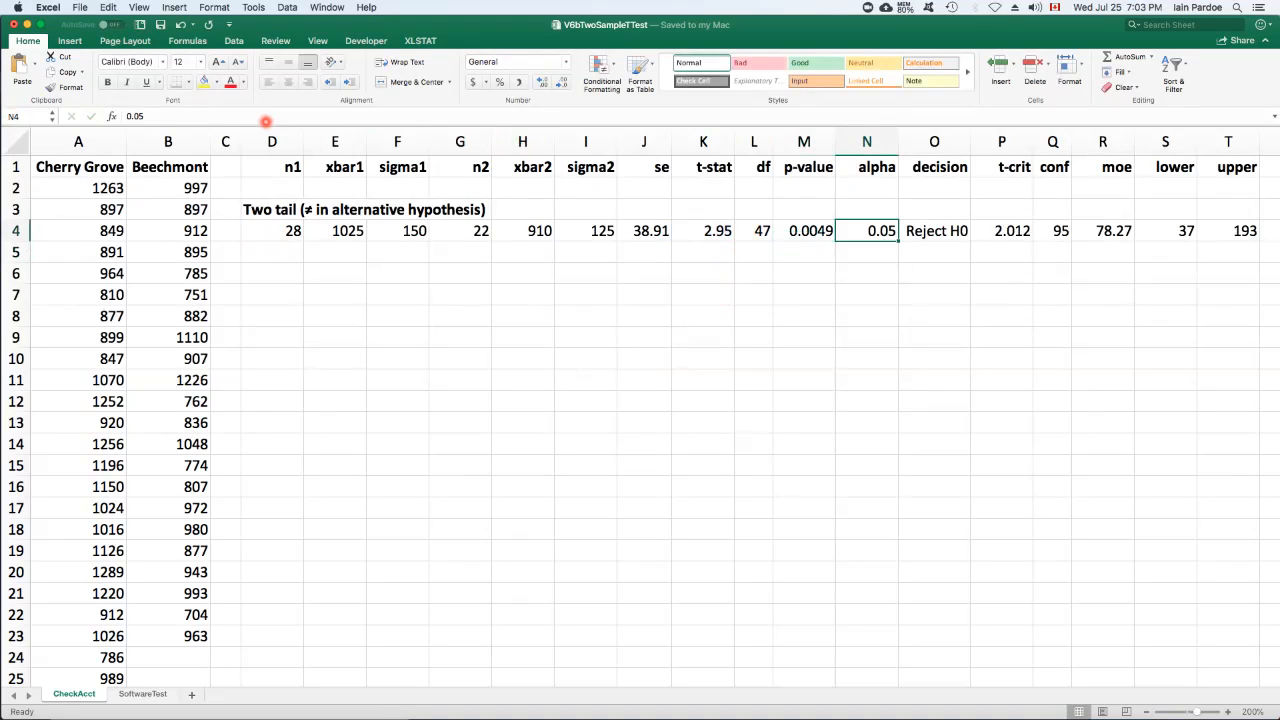
key("Right")
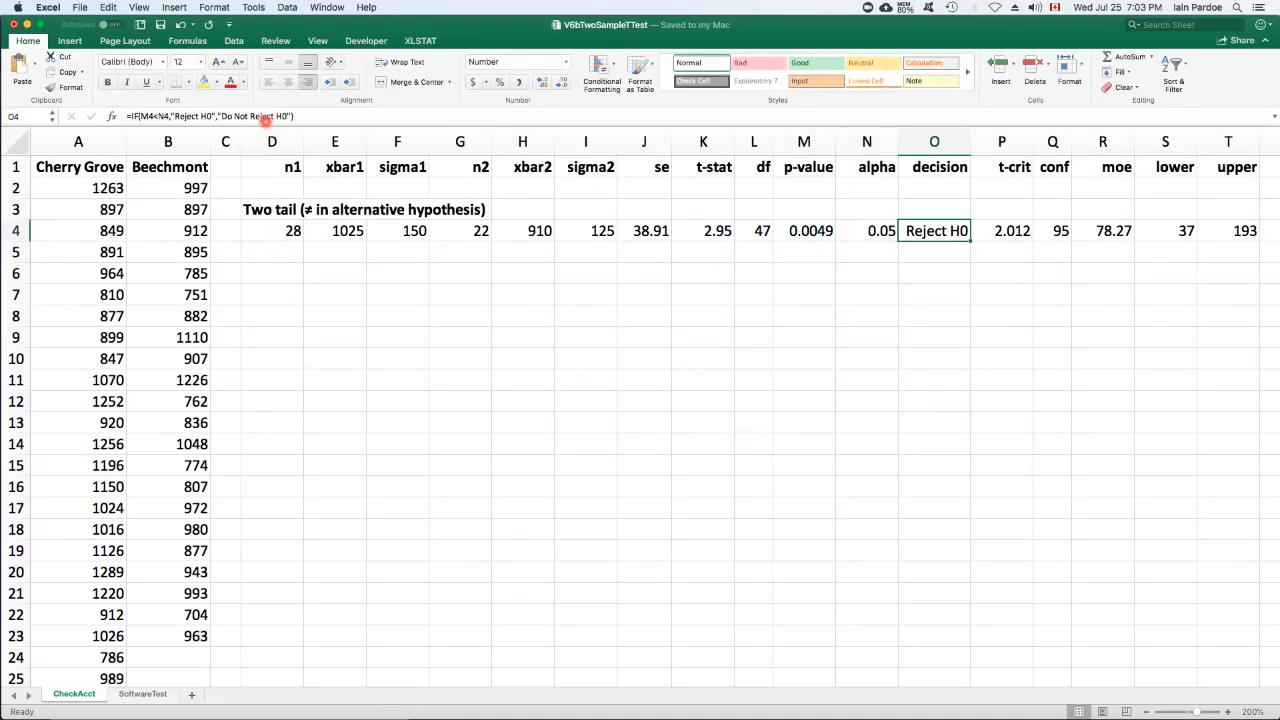
left_click(328, 117)
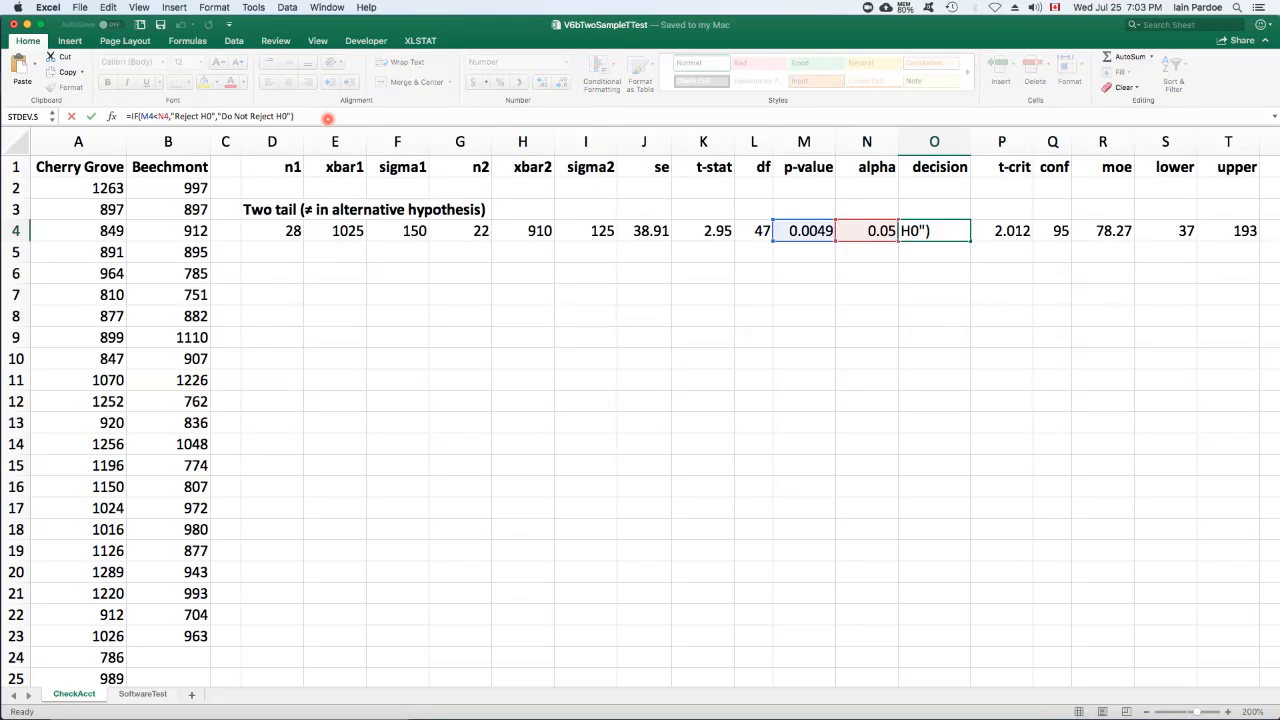
key("Escape")
Inspect the critical t-value formula in P4 and the alpha and degrees of freedom cells it references
key("Right")
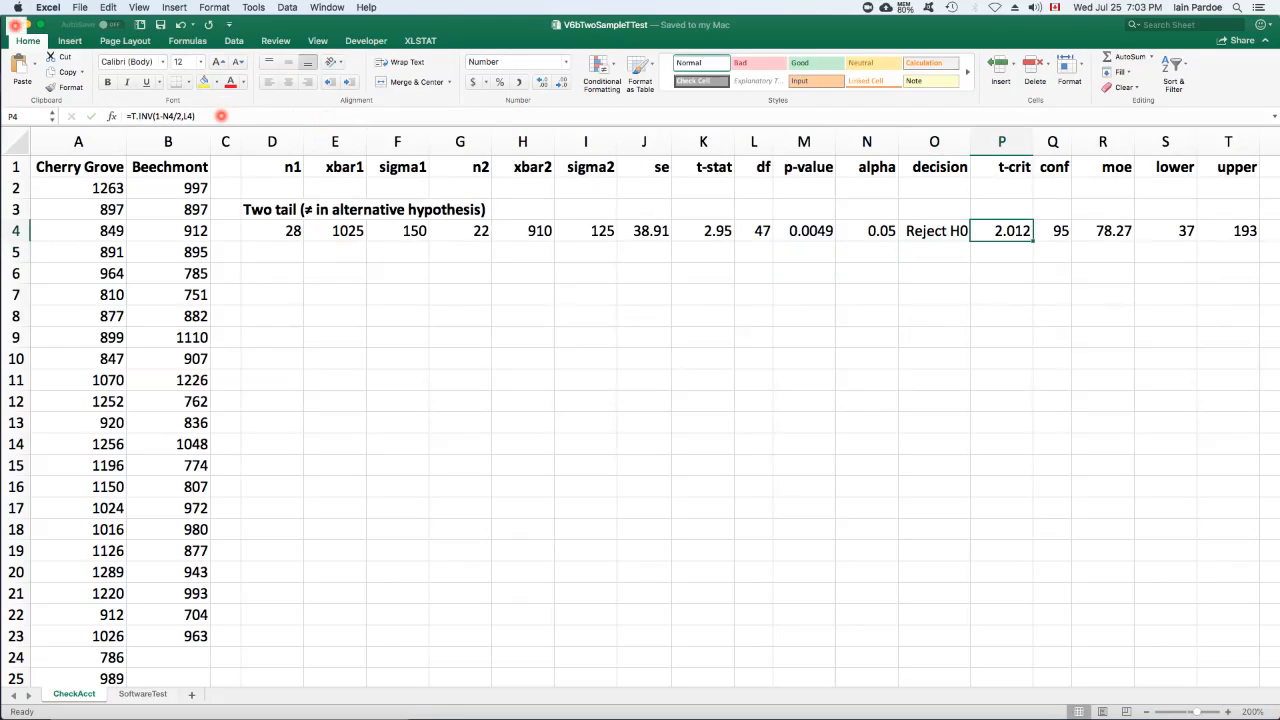
left_click(221, 116)
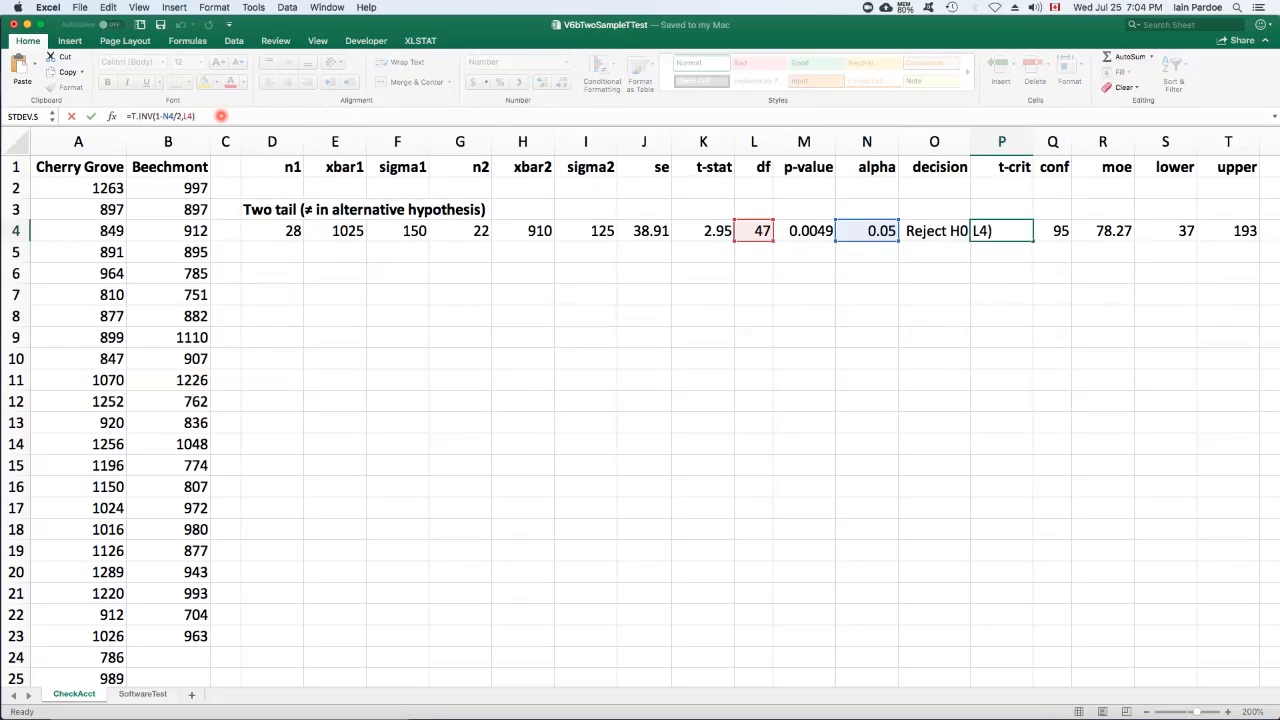
key("Return")
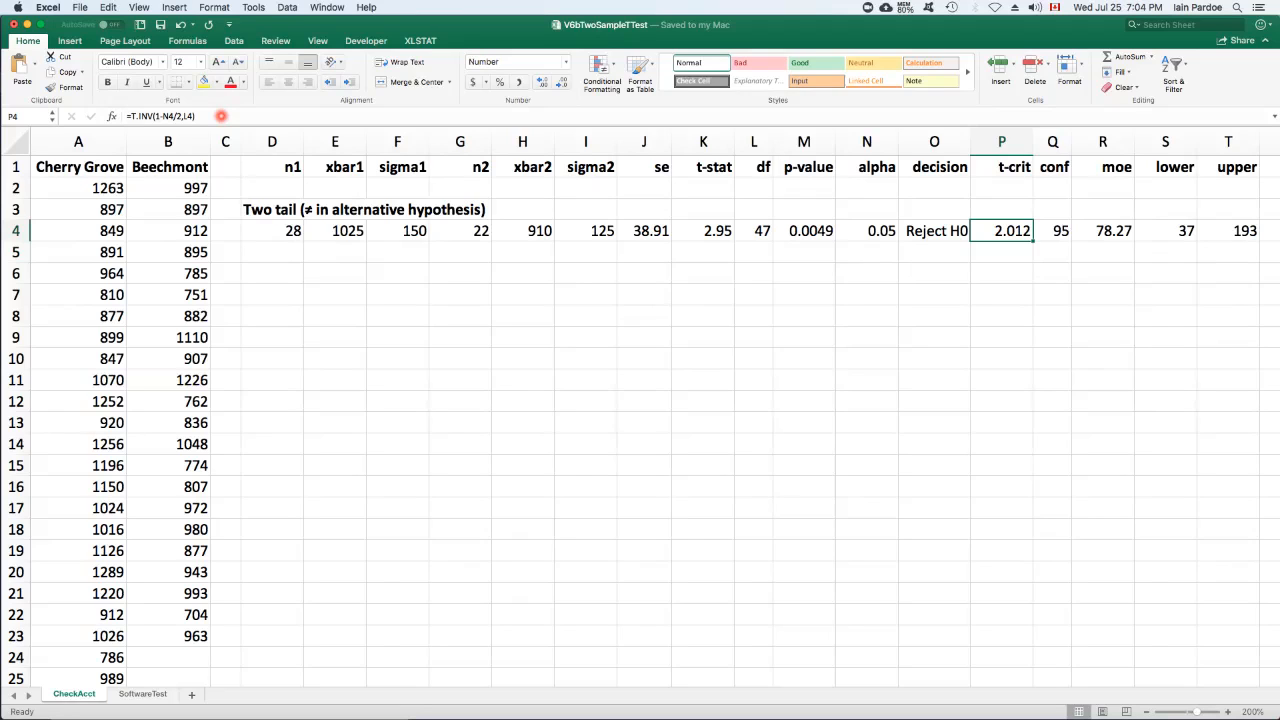
Compare the t-statistic in K4 with the critical value in P4 and check the decision in O4 against them
key("Left")
key("Left")
key("Left")
key("Left")
key("Left")
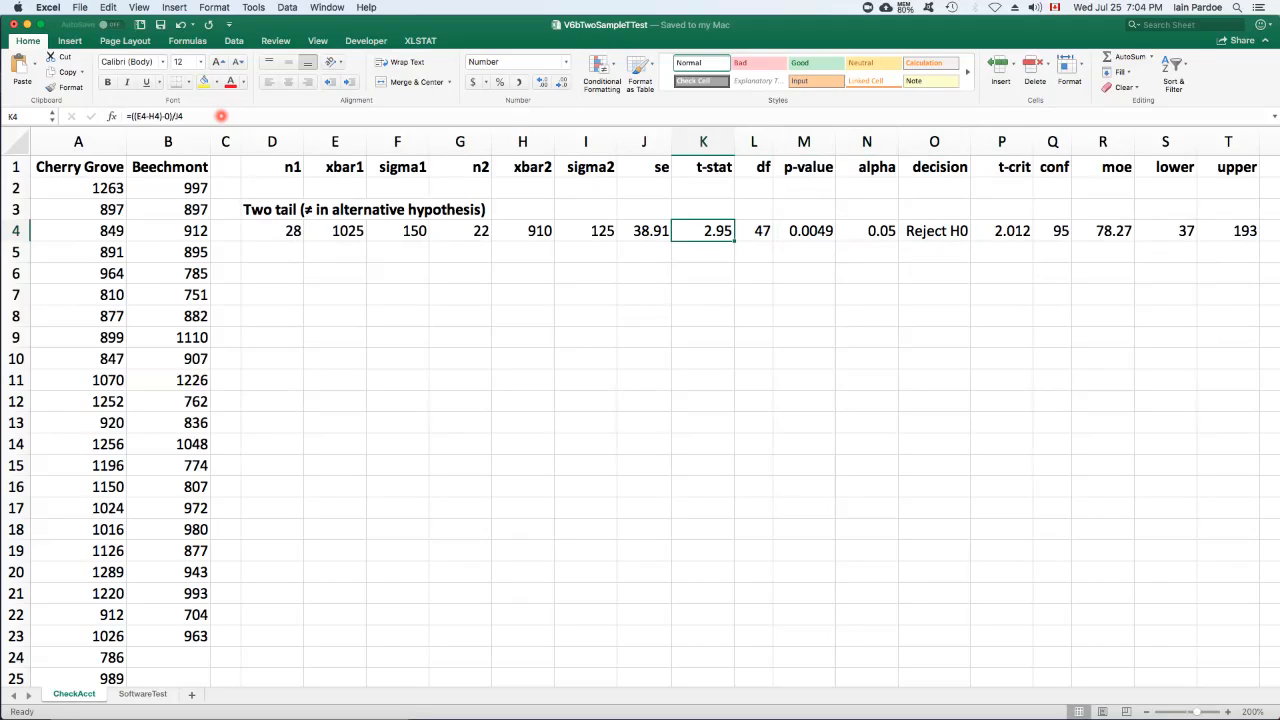
key("Right")
key("Right")
key("Right")
key("Right")
key("Right")
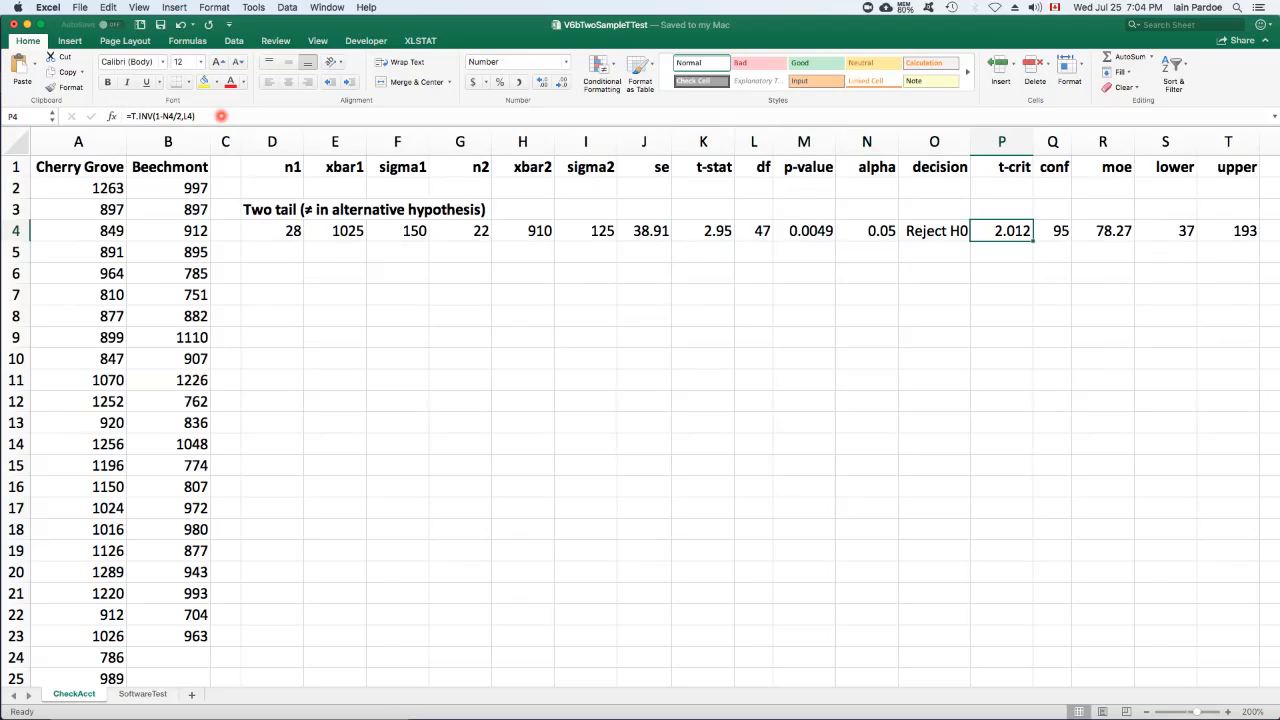
key("Left")
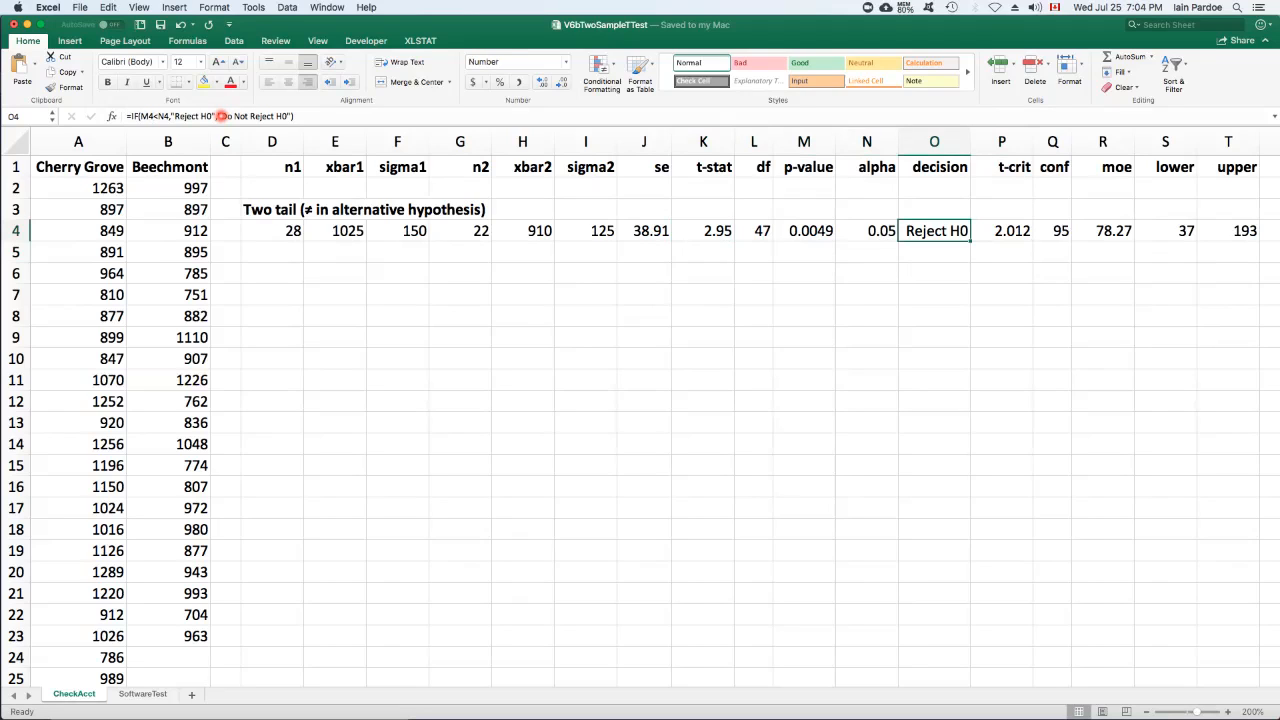
Review the confidence level formula in Q4 and the alpha cell N4 that it depends on
key("Right")
key("Right")
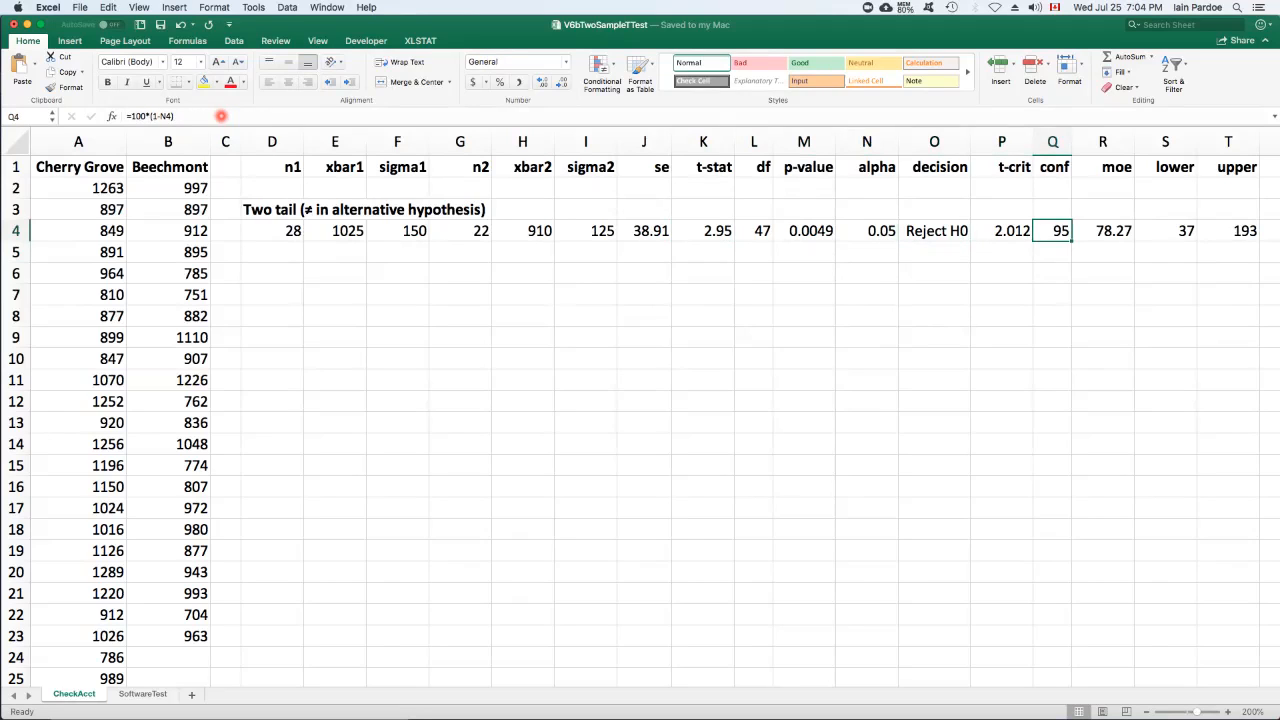
key("Left")
key("Left")
key("Left")
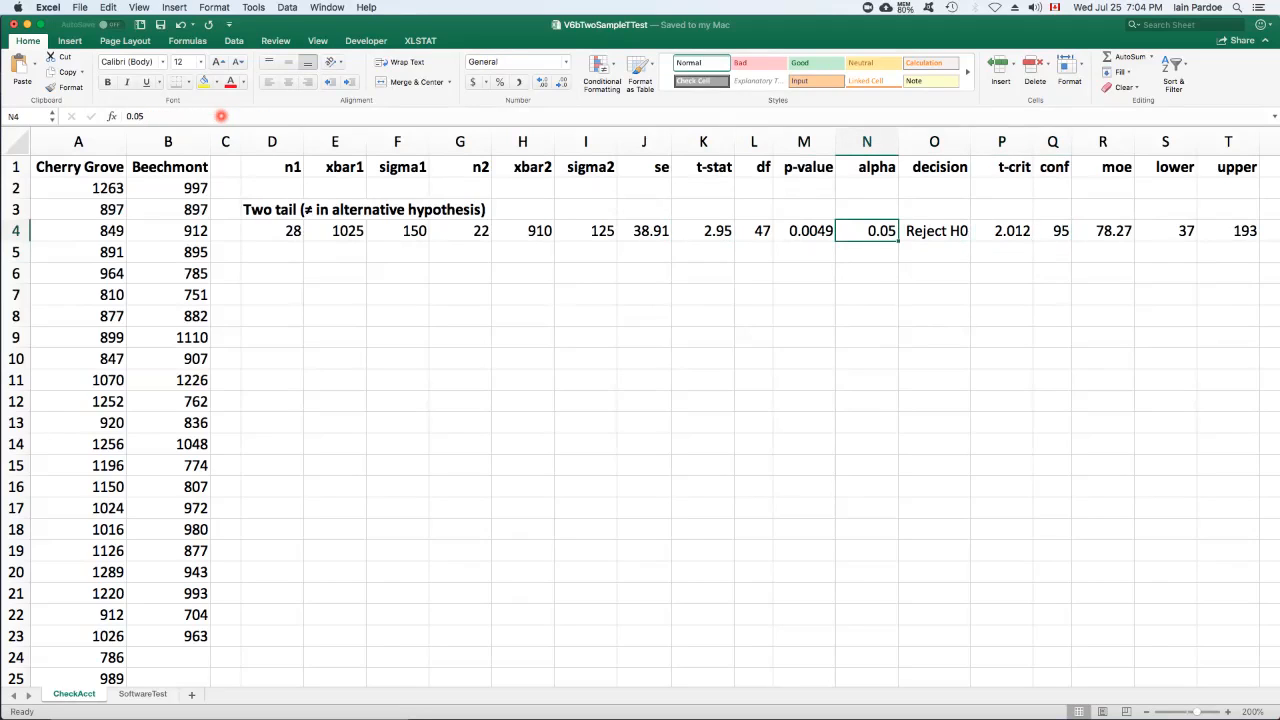
Inspect the margin of error formula in R4 and trace the critical value and standard error cells it uses
key("Right")
key("Right")
key("Right")
key("Right")
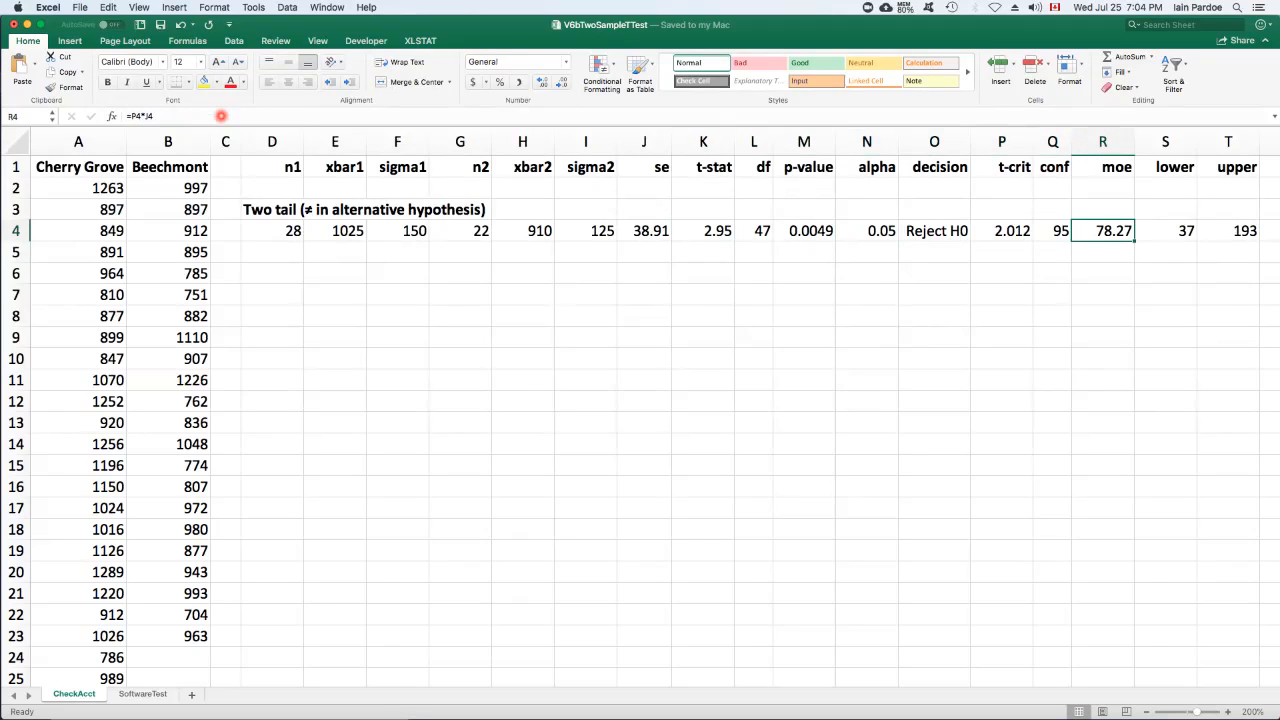
key("F2")
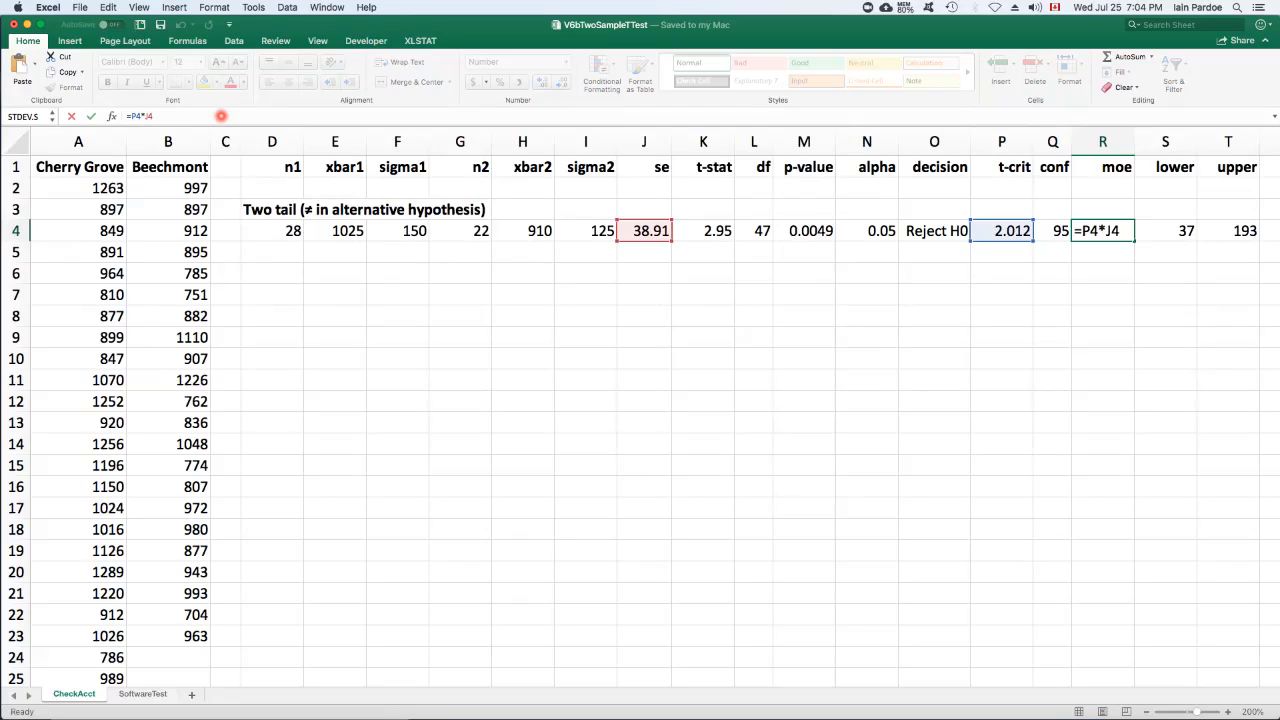
key("Return")
key("Up")
Inspect the lower confidence limit formula in S4 and trace the sample means and margin of error it references
key("Right")
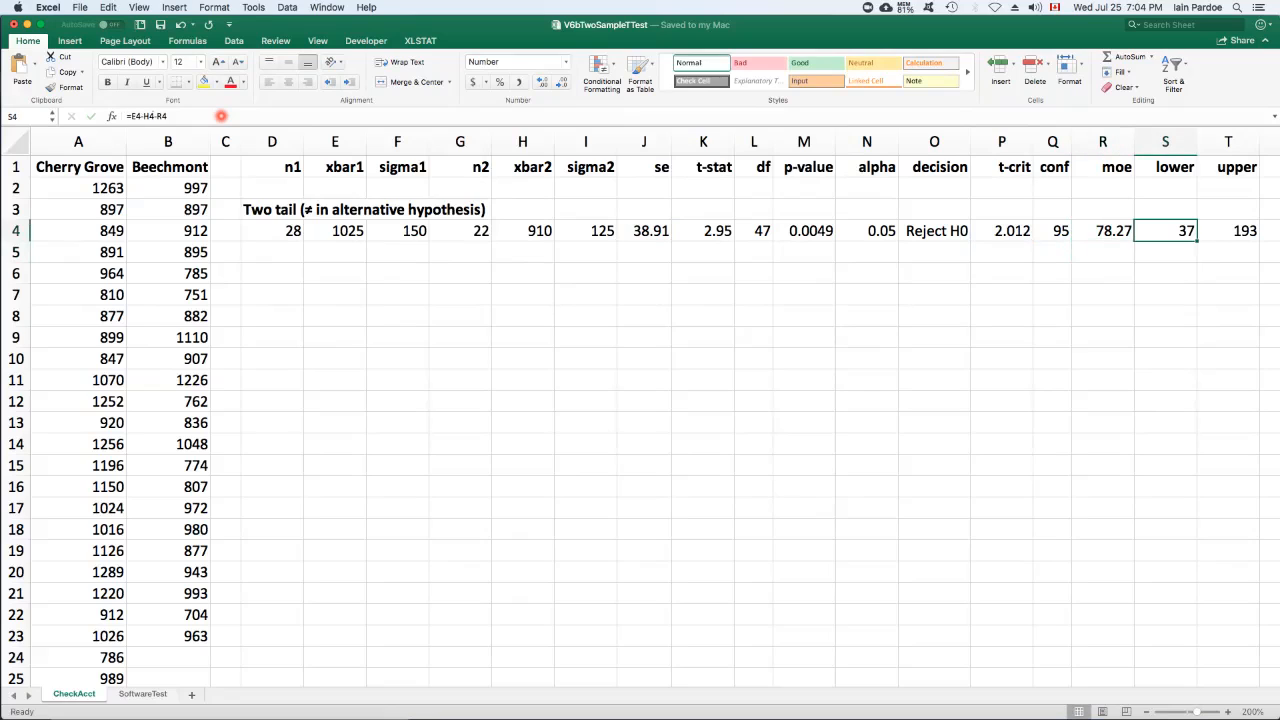
key("F2")
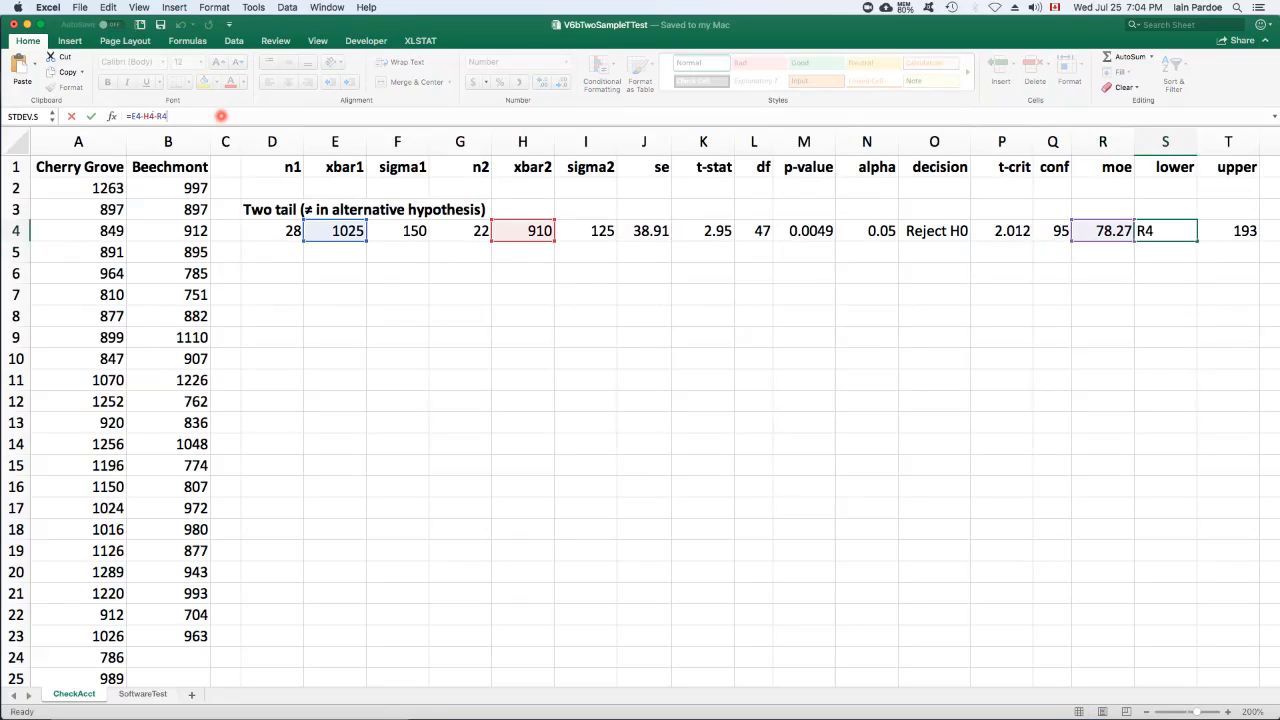
key("Return")
key("Up")
Inspect the upper confidence limit formula in T4 and review it together with the lower limit in S4
key("Right")
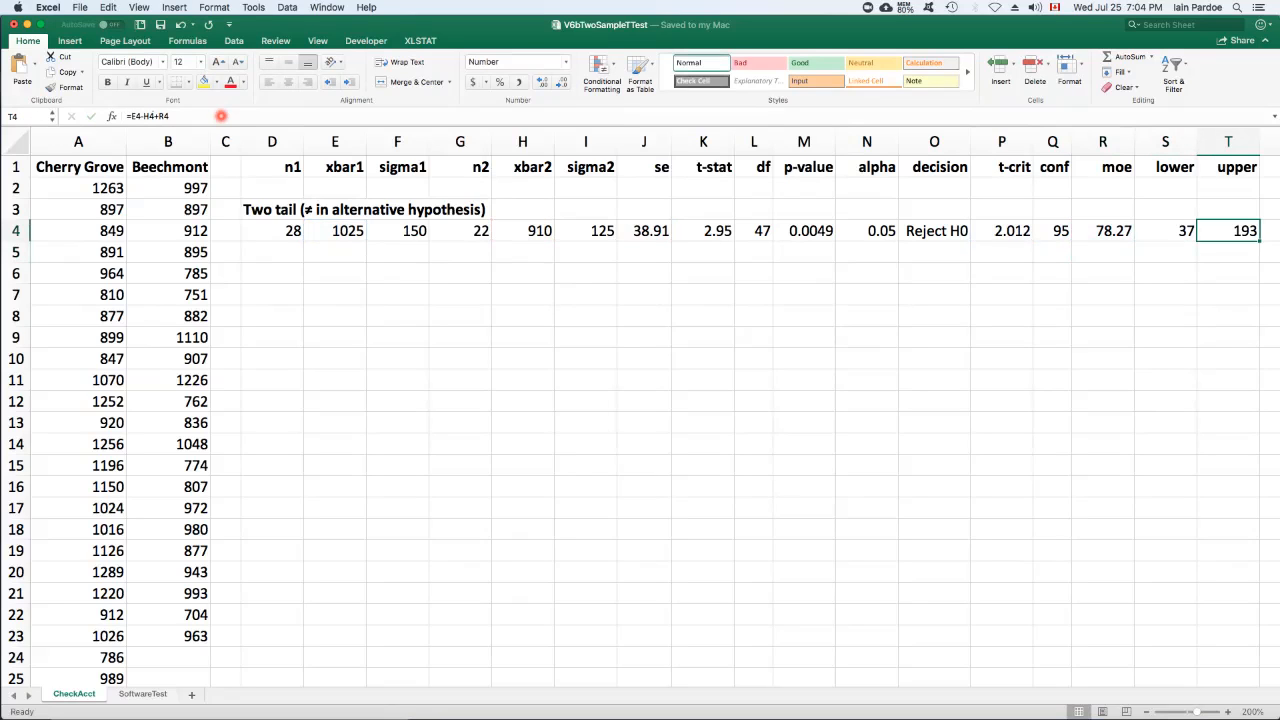
key("F2")
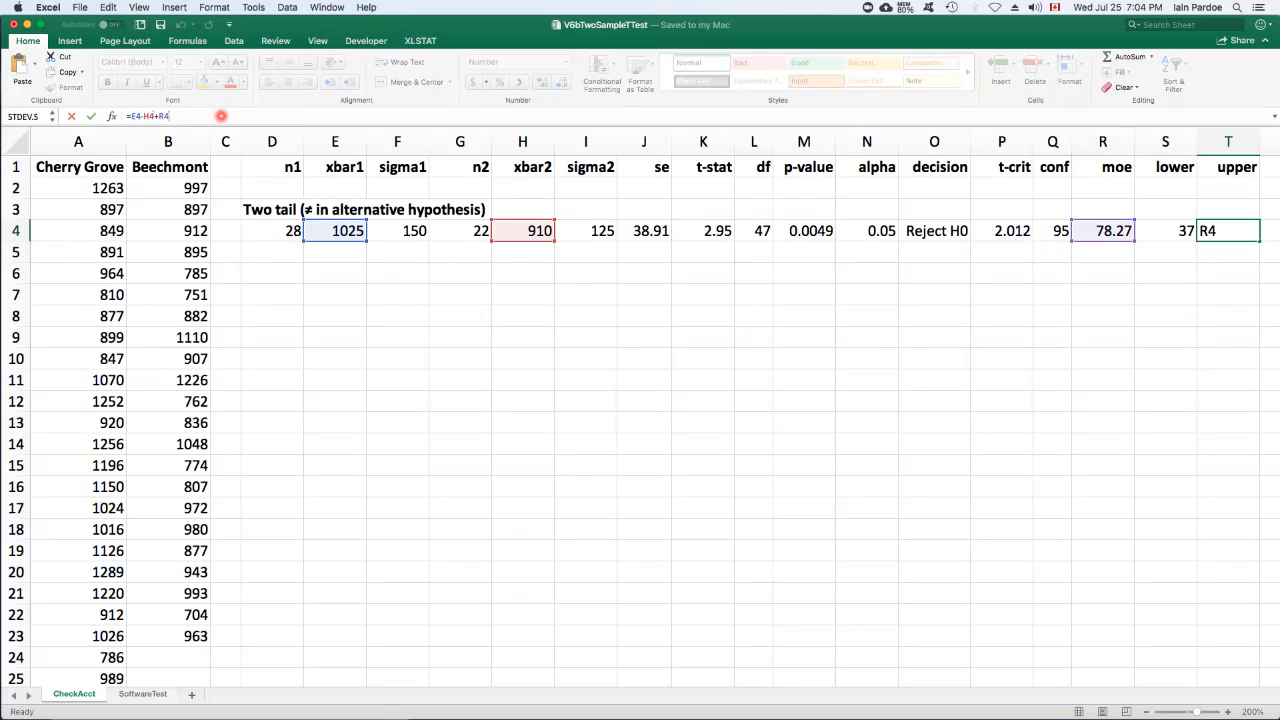
key("Return")
key("Left")
key("Up")
key("Right")
key("Left")
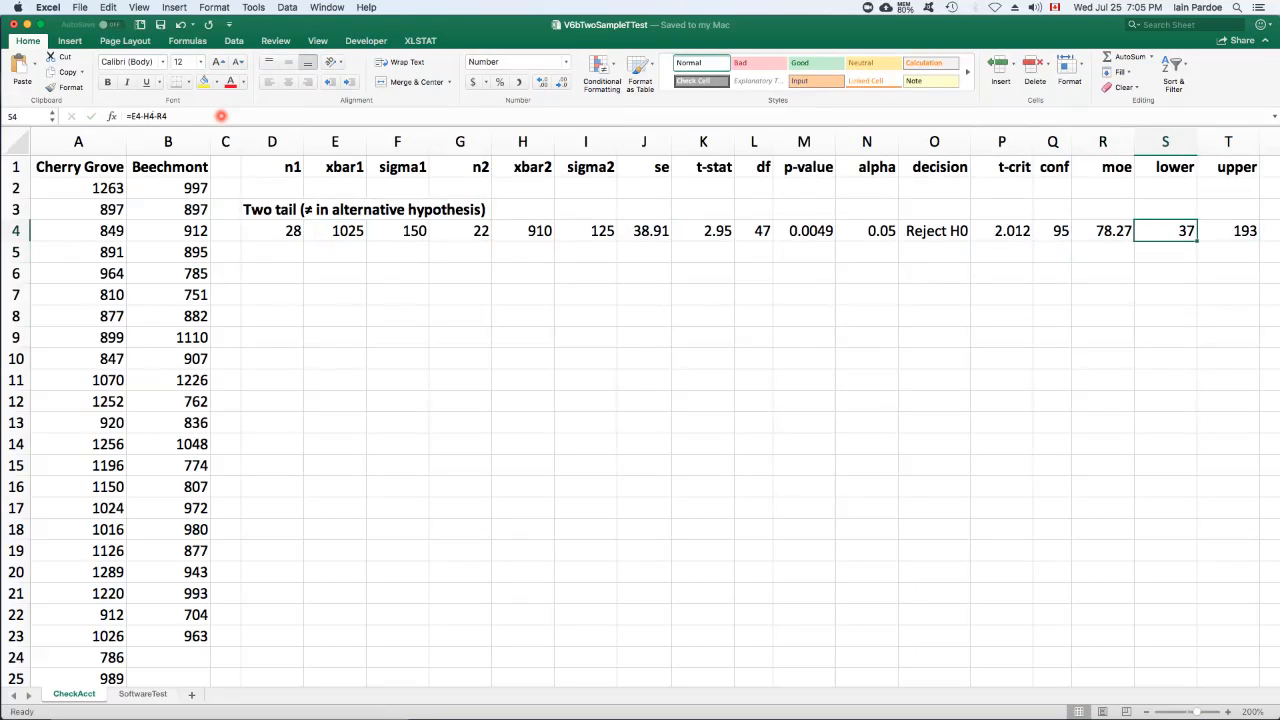
Select the empty cell D6 and start XLSTAT's parametric two-sample t-test and z-test
key("Down")
key("Left")
key("Left")
key("Left")
key("Left")
key("Left")
key("Left")
key("Left")
key("Left")
key("Left")
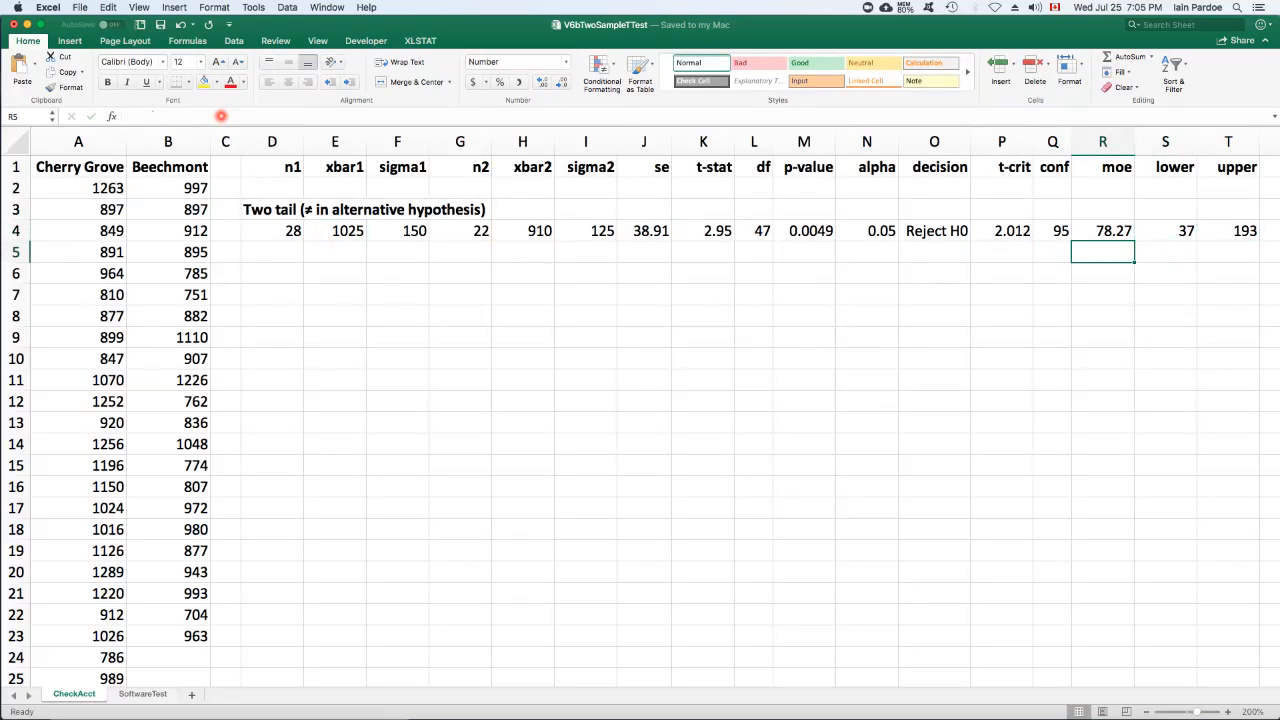
key("Left")
key("Left")
key("Left")
key("Left")
key("Left")
key("Left")
key("Down")
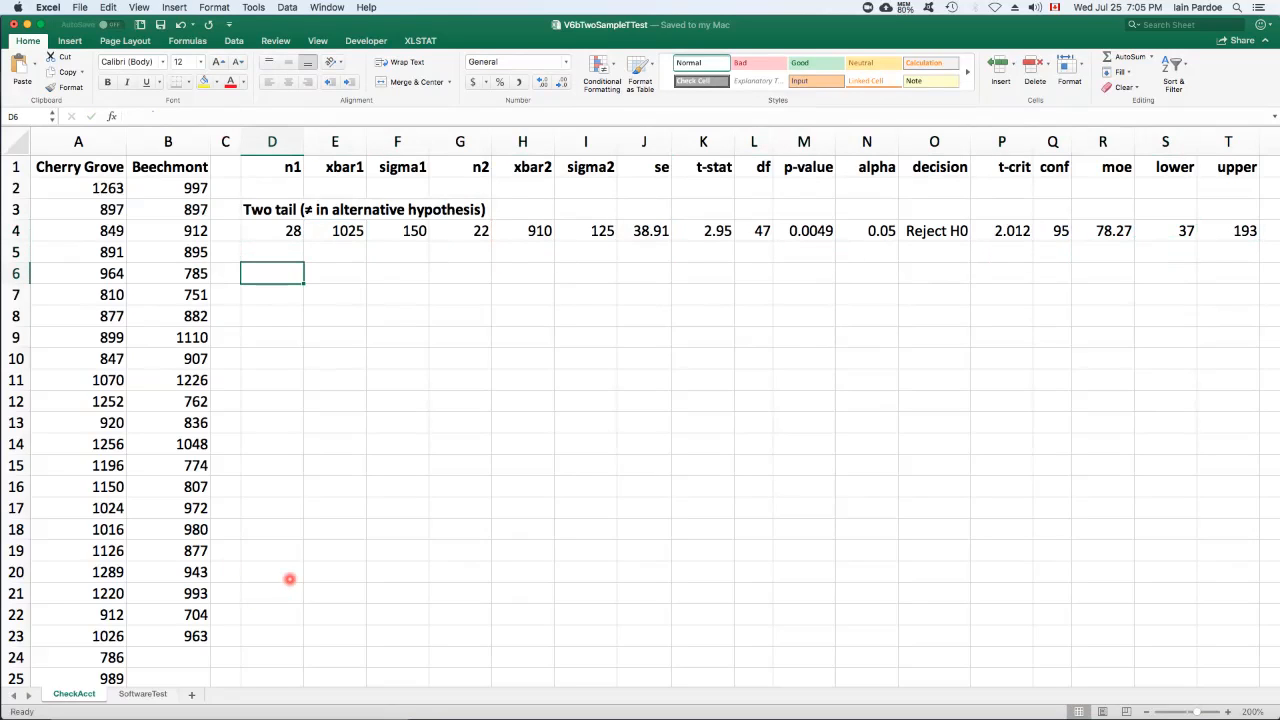
left_click(420, 40)
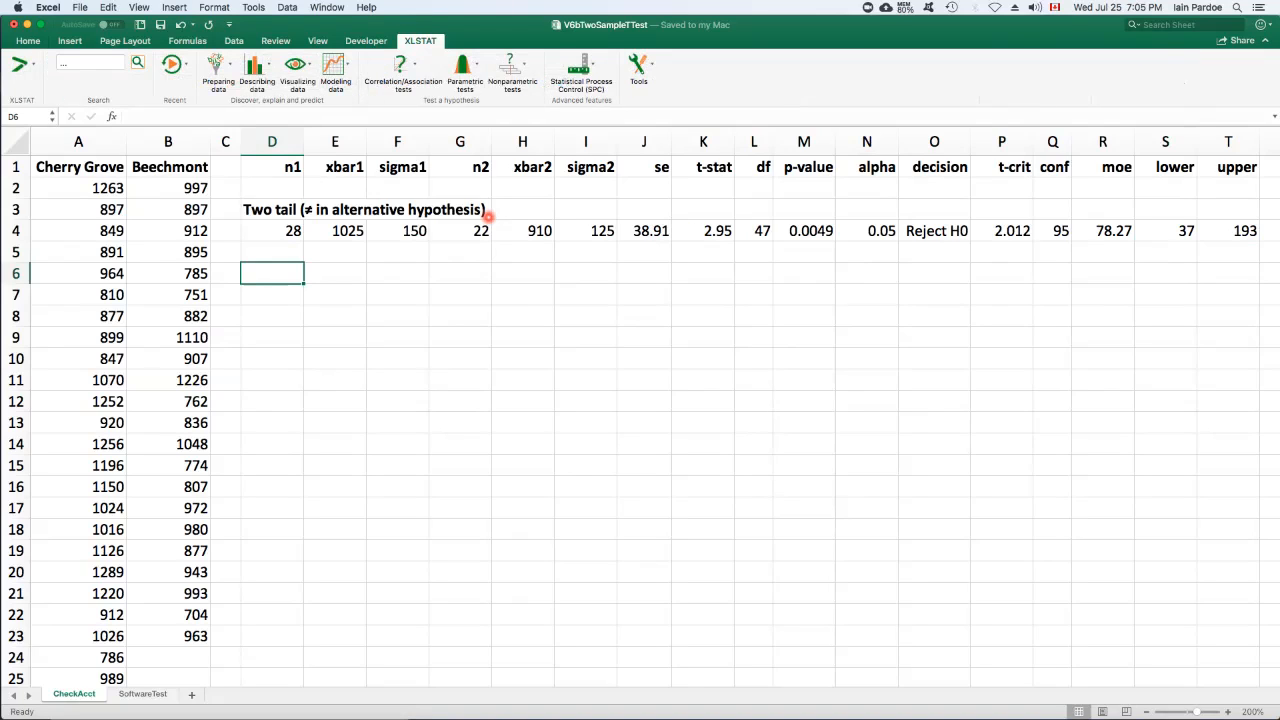
left_click(464, 66)
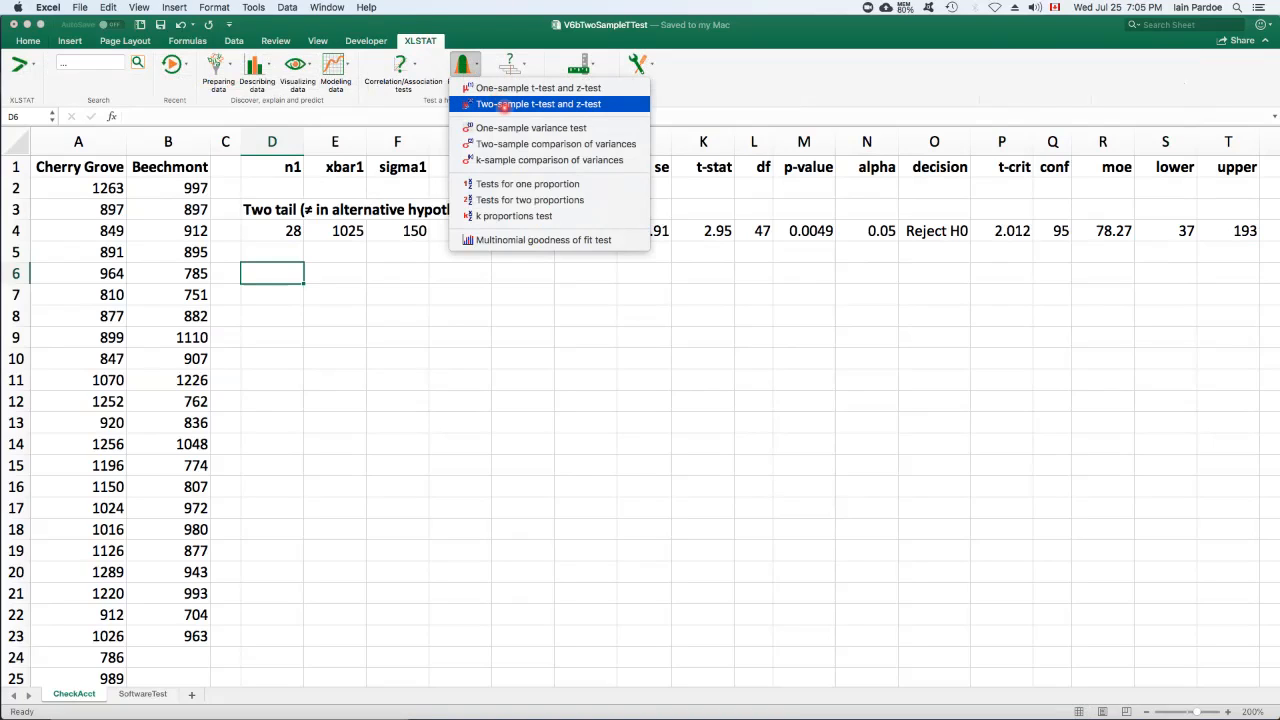
left_click(504, 104)
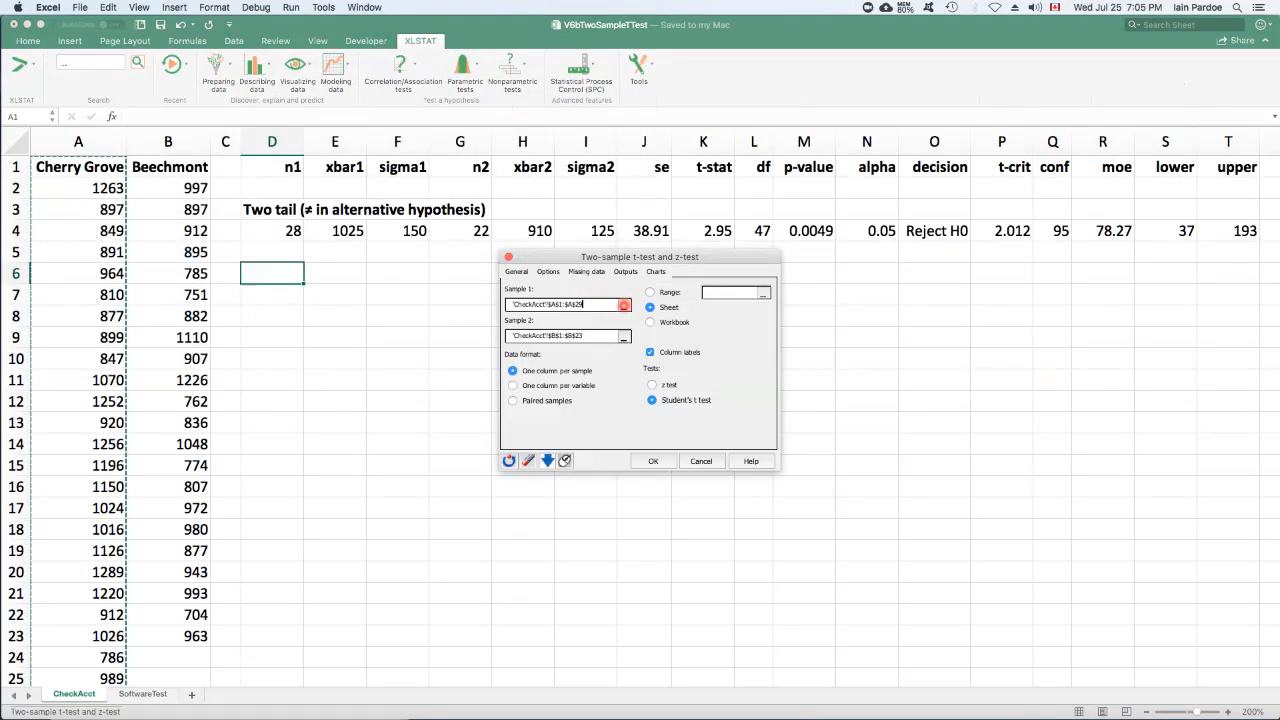
Use CheckAcct range A1:A29 as Sample 1 and B1:B23 as Sample 2 for the test
left_click(624, 305)
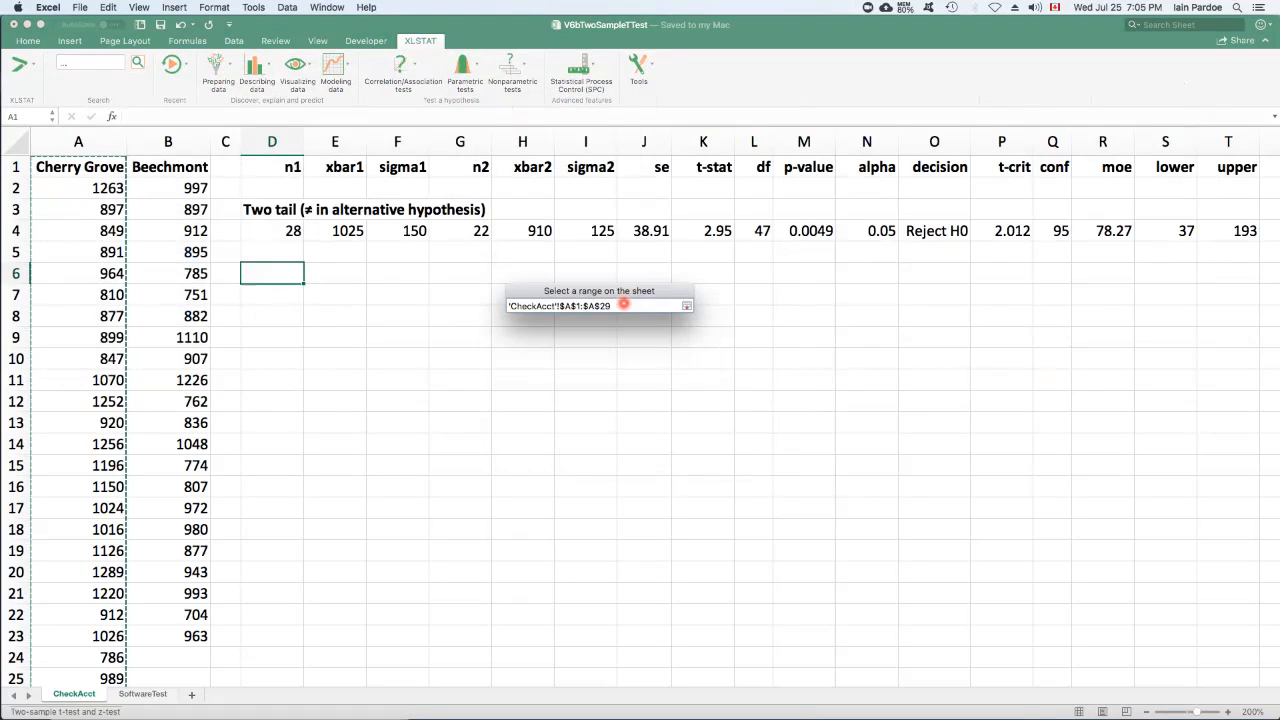
left_click(686, 306)
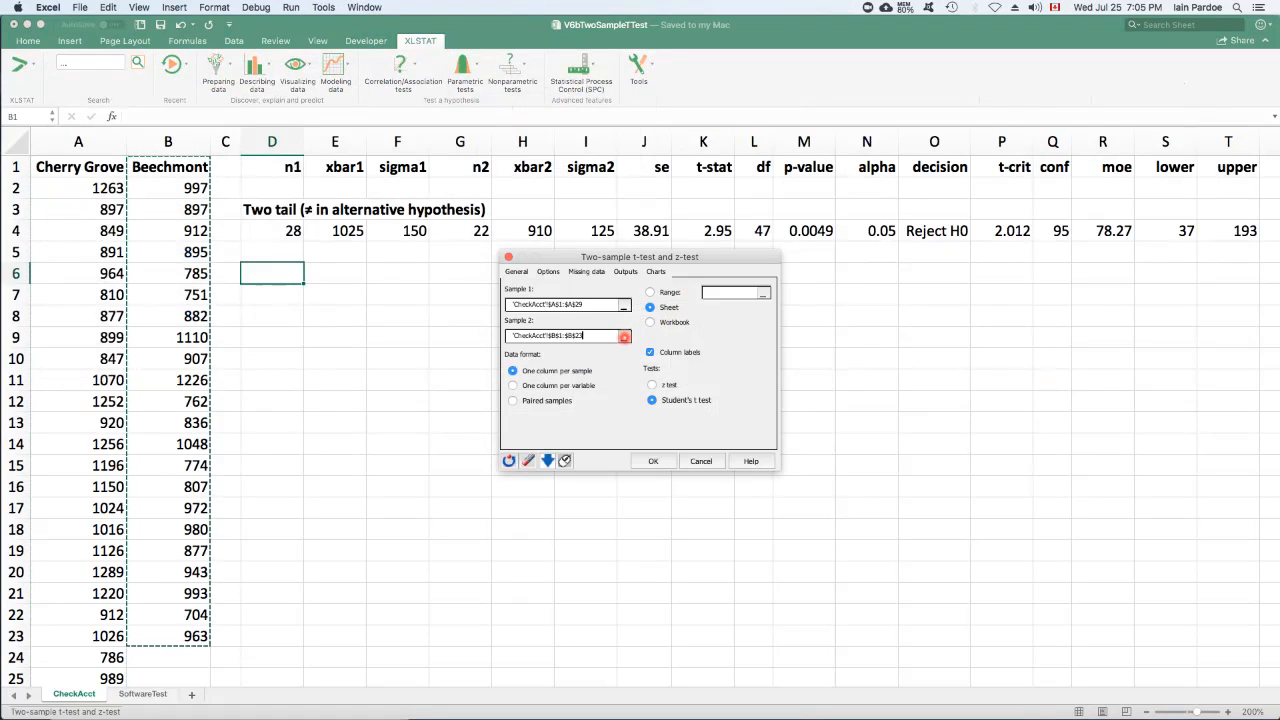
left_click(624, 337)
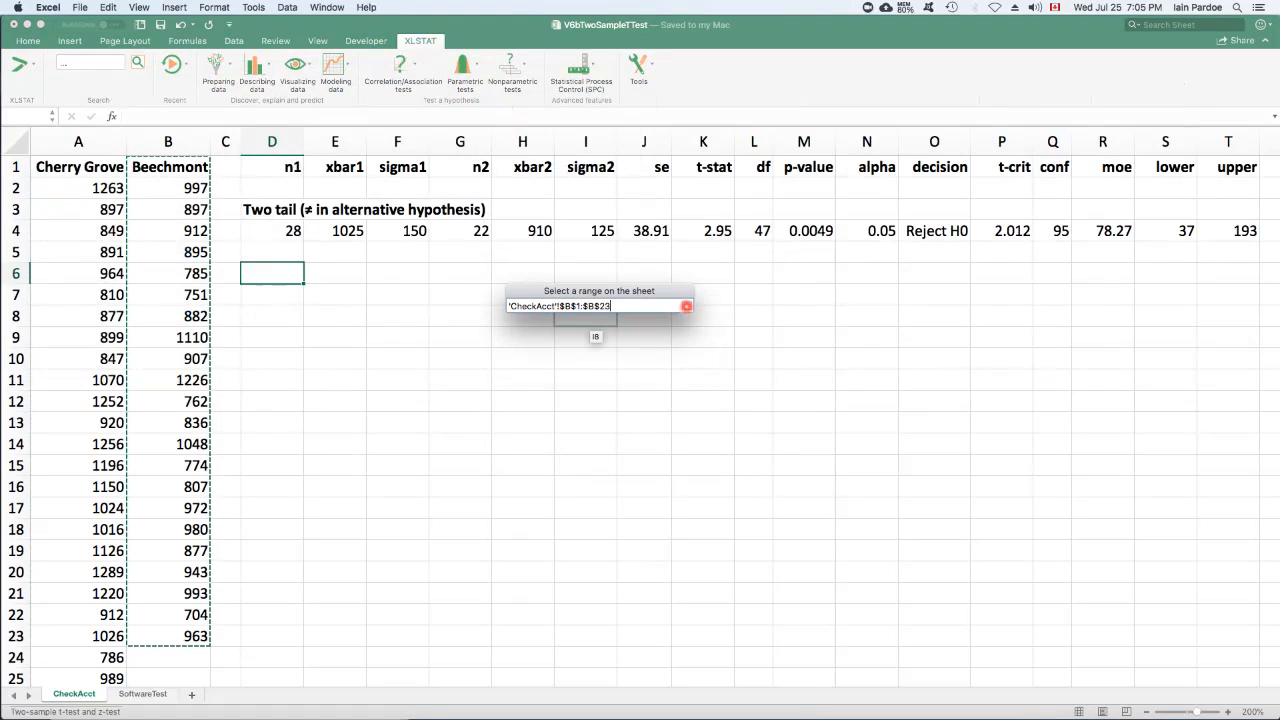
left_click(686, 305)
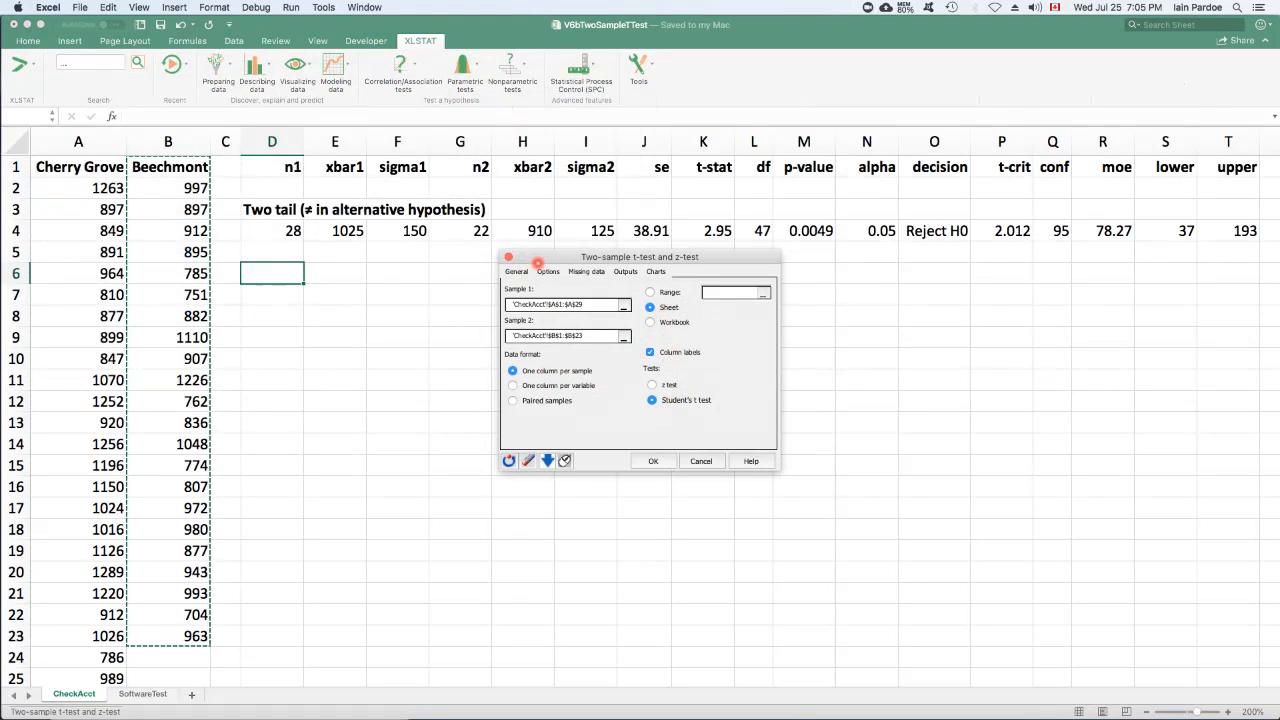
Run the two-tailed test with hypothesized difference 0, a 5% significance level and no assumption of equal population variances
left_click(548, 271)
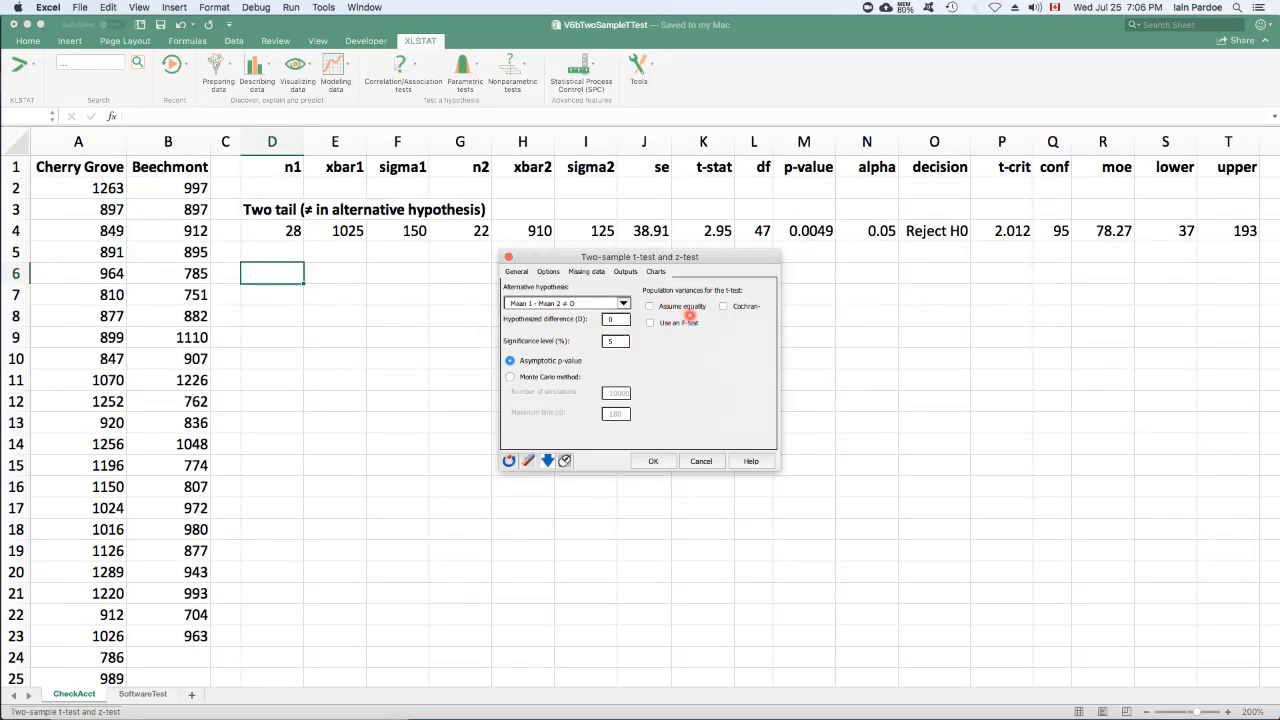
left_click(651, 304)
left_click(652, 462)
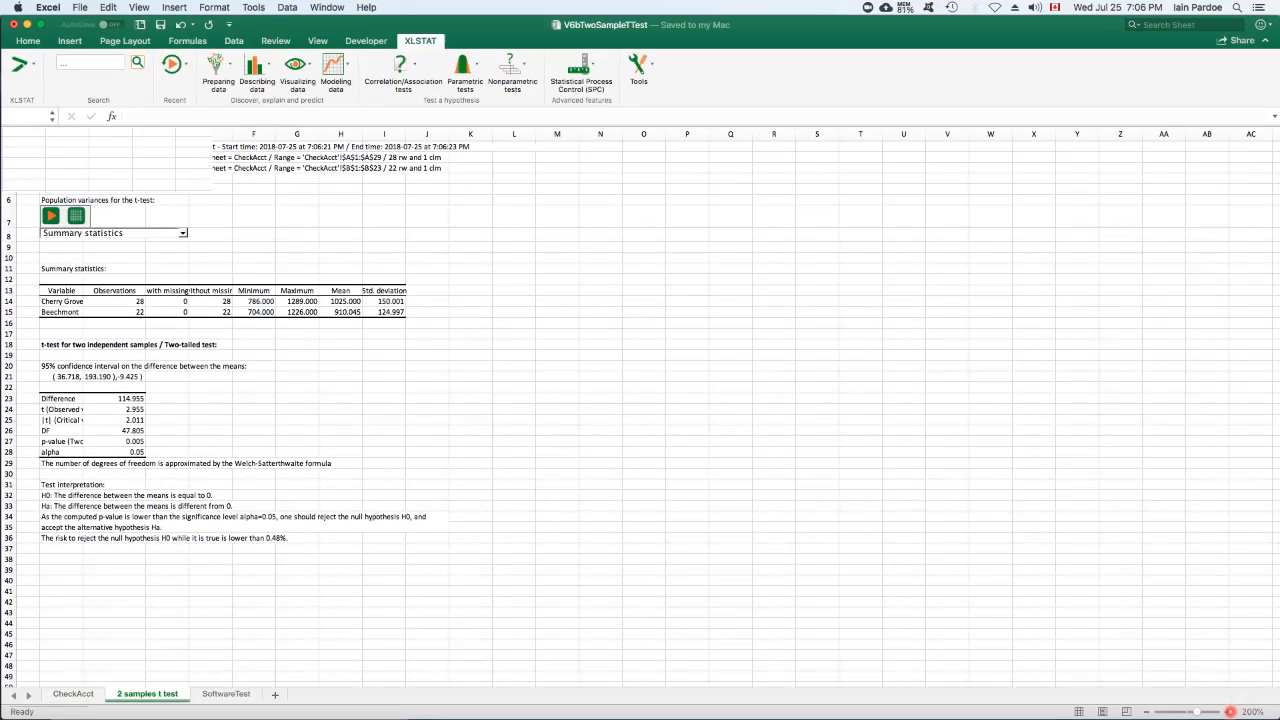
Enlarge the 2 samples t test sheet to 150% and check the observed t-value in C24
left_click(1229, 712)
left_click(1229, 712)
left_click(1229, 712)
left_click(1229, 712)
left_click(1229, 712)
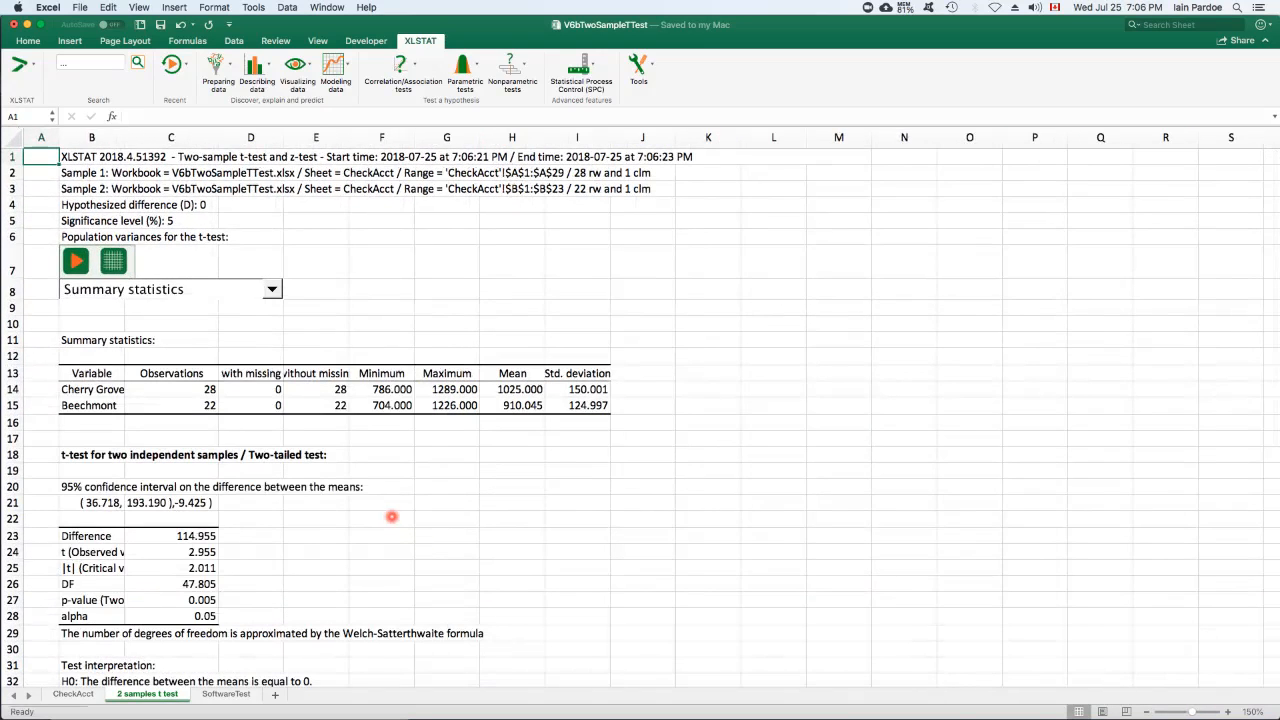
scroll(272, 548, "down", 3)
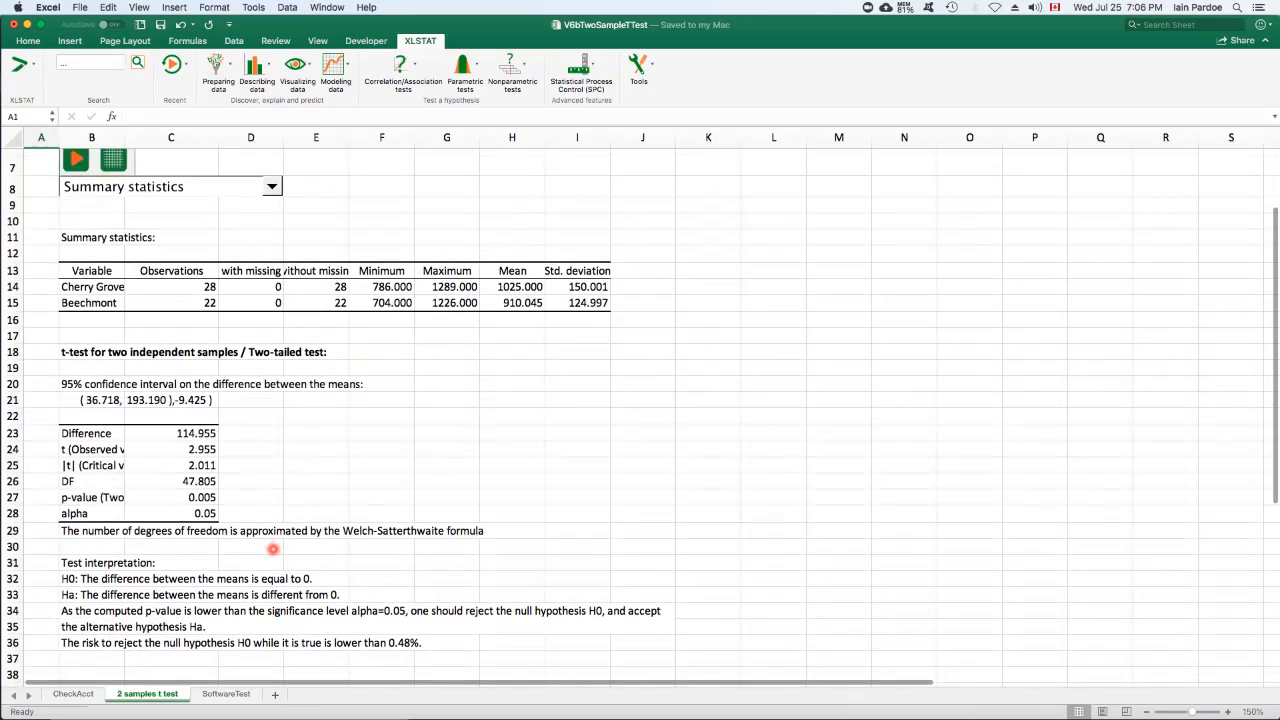
left_click(189, 449)
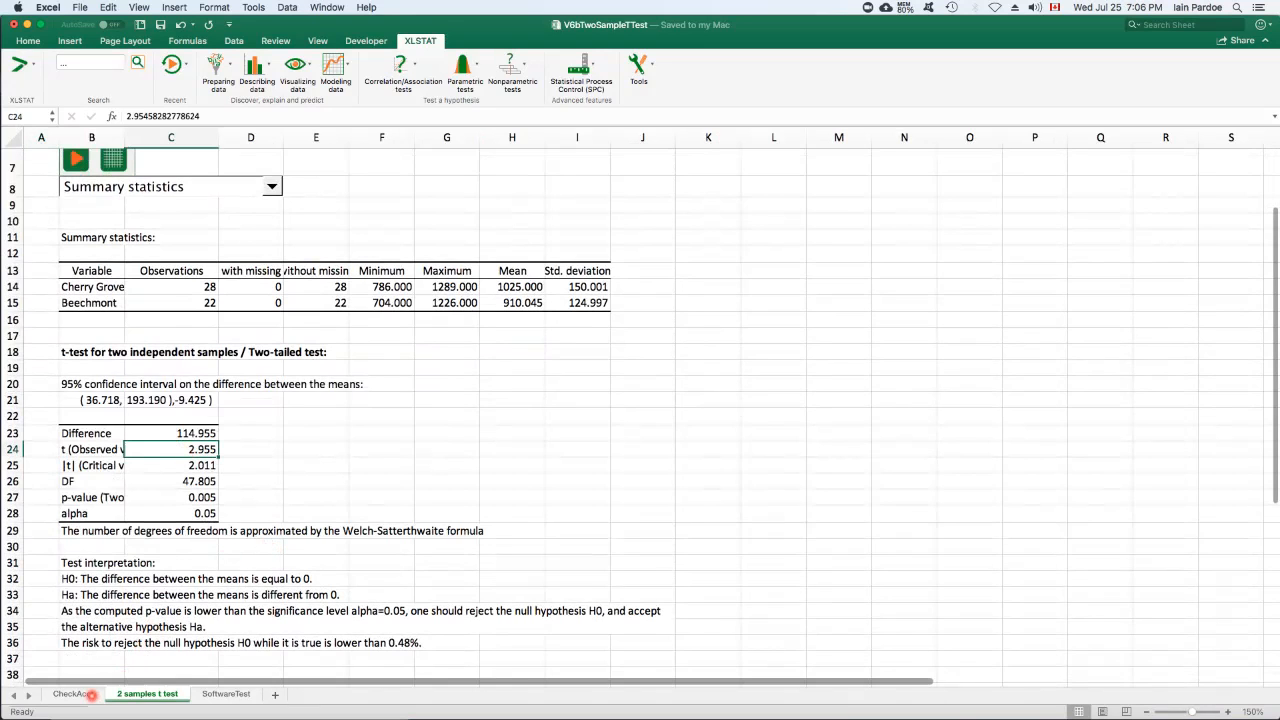
Show the t-statistic in K4 of the CheckAcct sheet with three decimal places
left_click(71, 694)
left_click(712, 232)
left_click(28, 41)
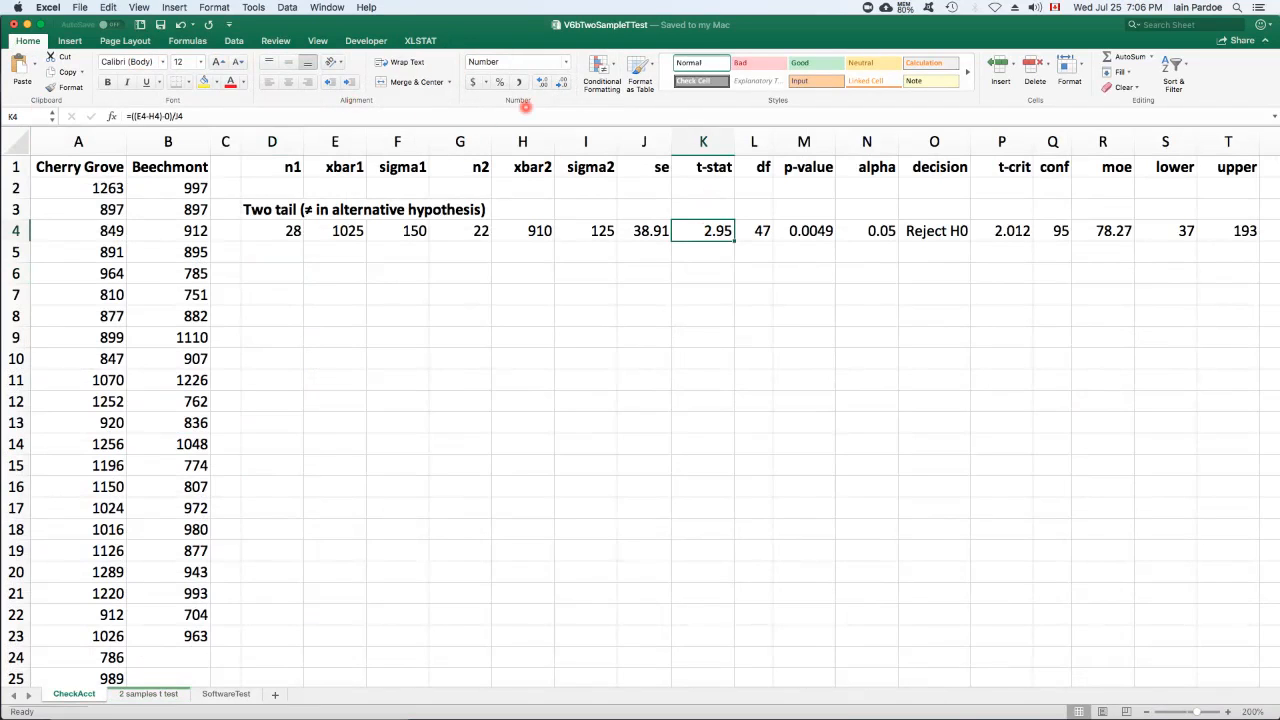
left_click(542, 82)
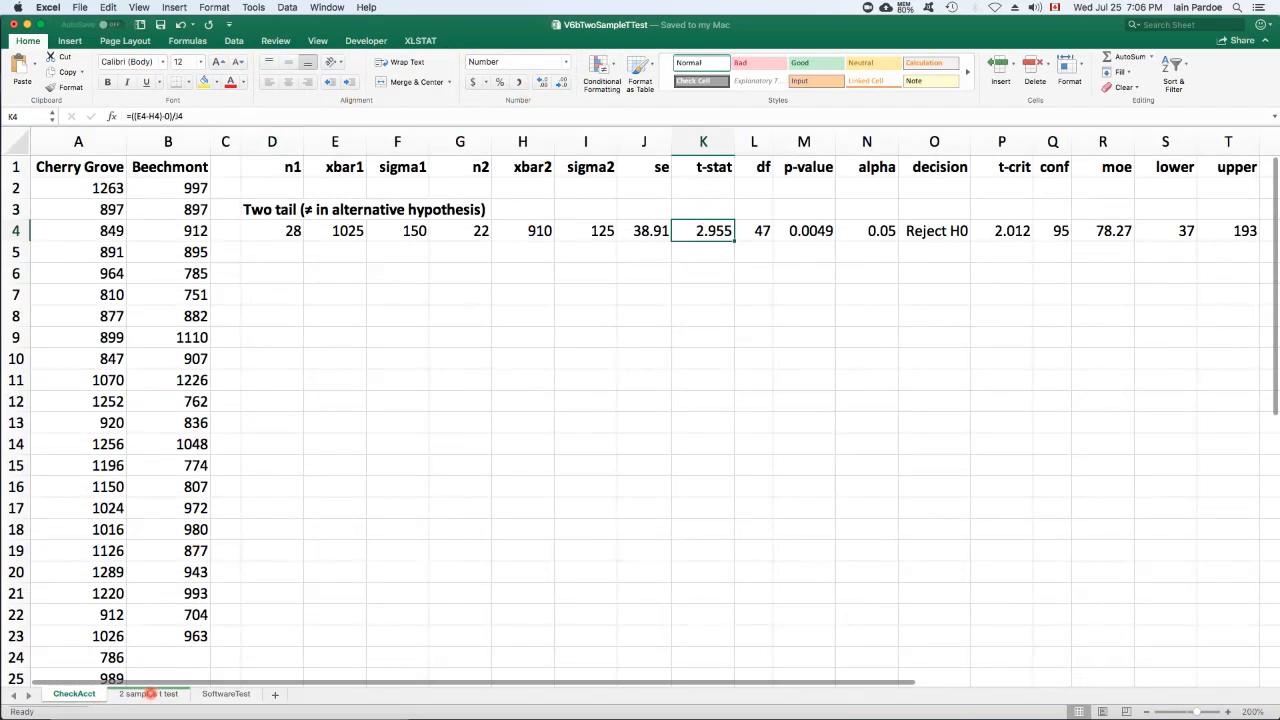
Compare the critical t-value and degrees of freedom in C25 and C26 of the XLSTAT output with P4 and L4 on CheckAcct
left_click(150, 693)
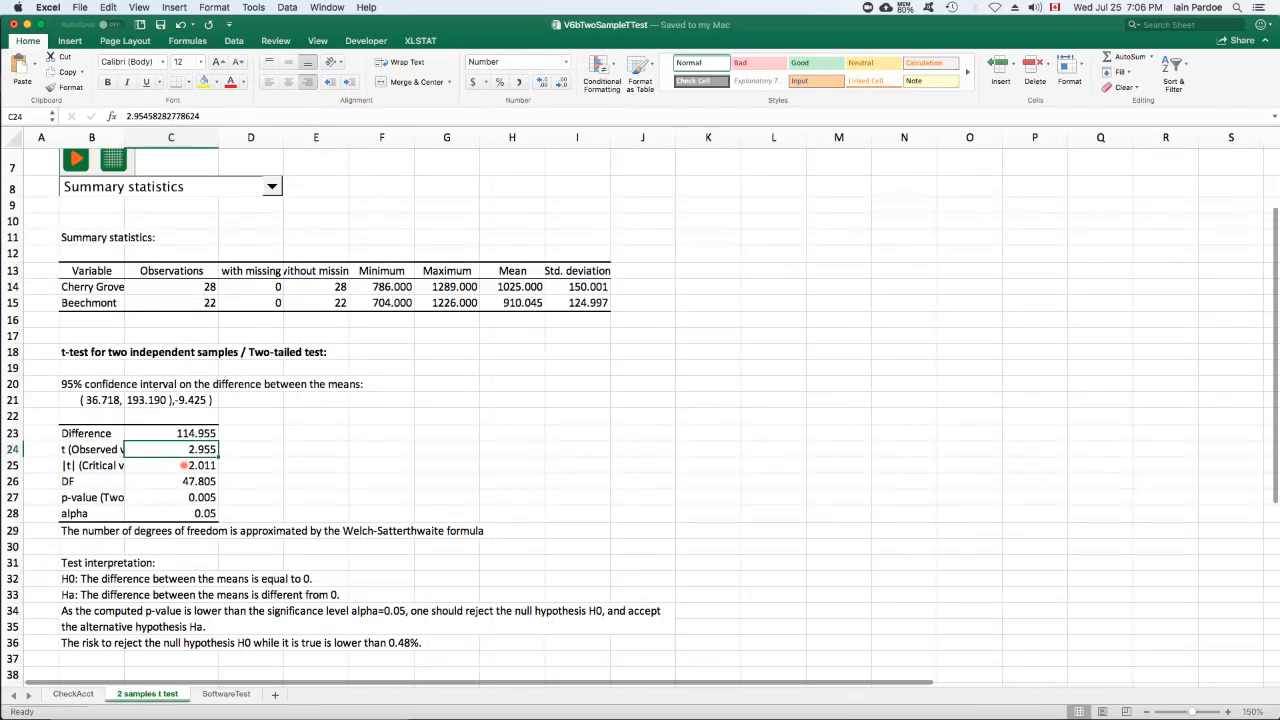
left_click(72, 693)
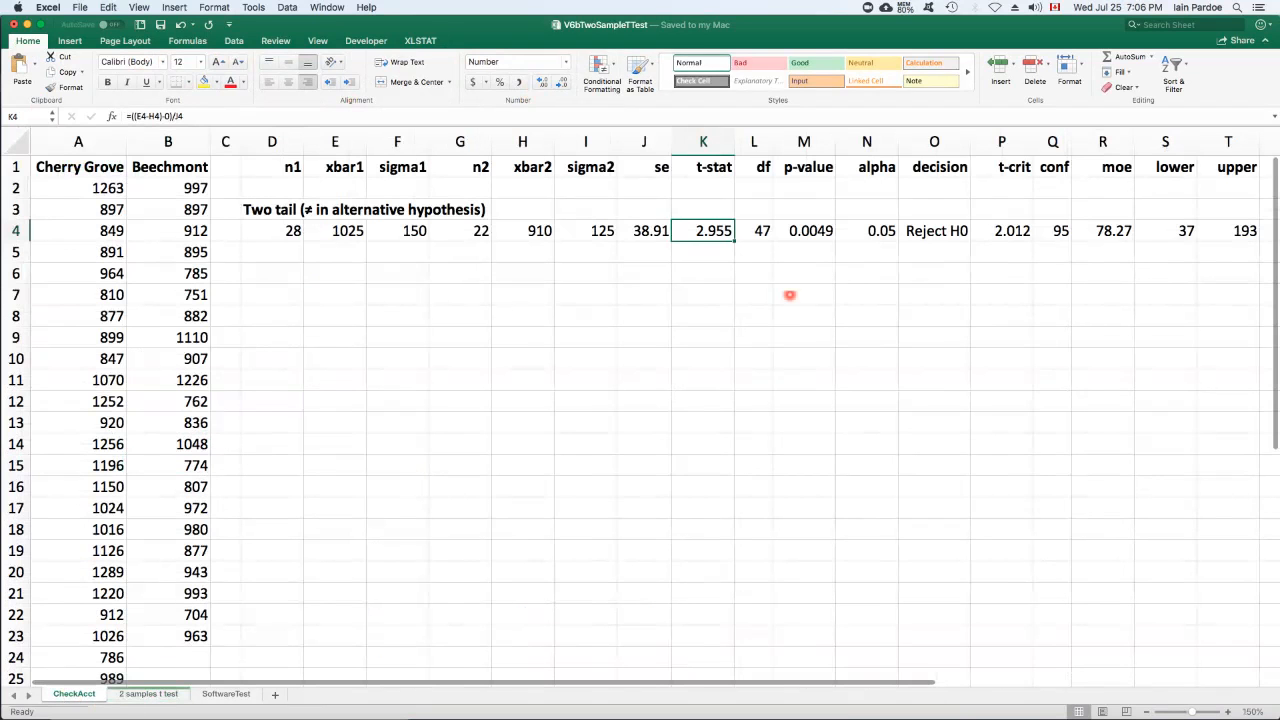
left_click(1006, 233)
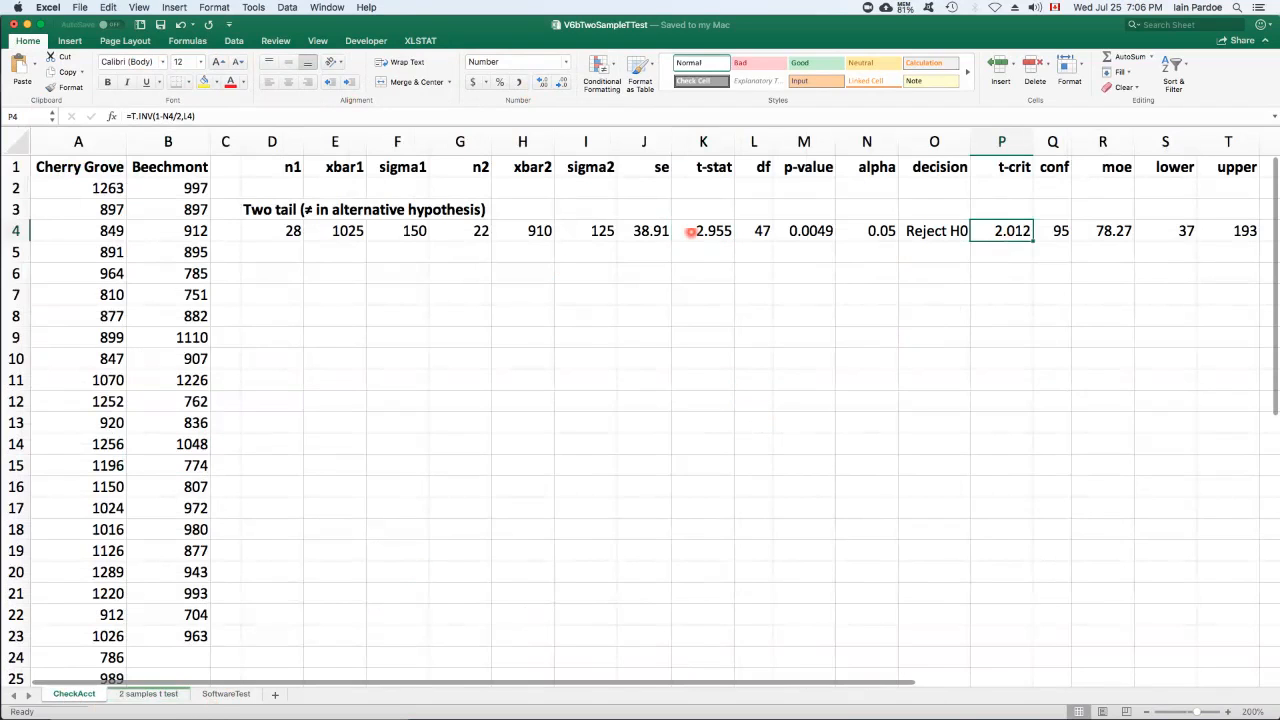
left_click(754, 232)
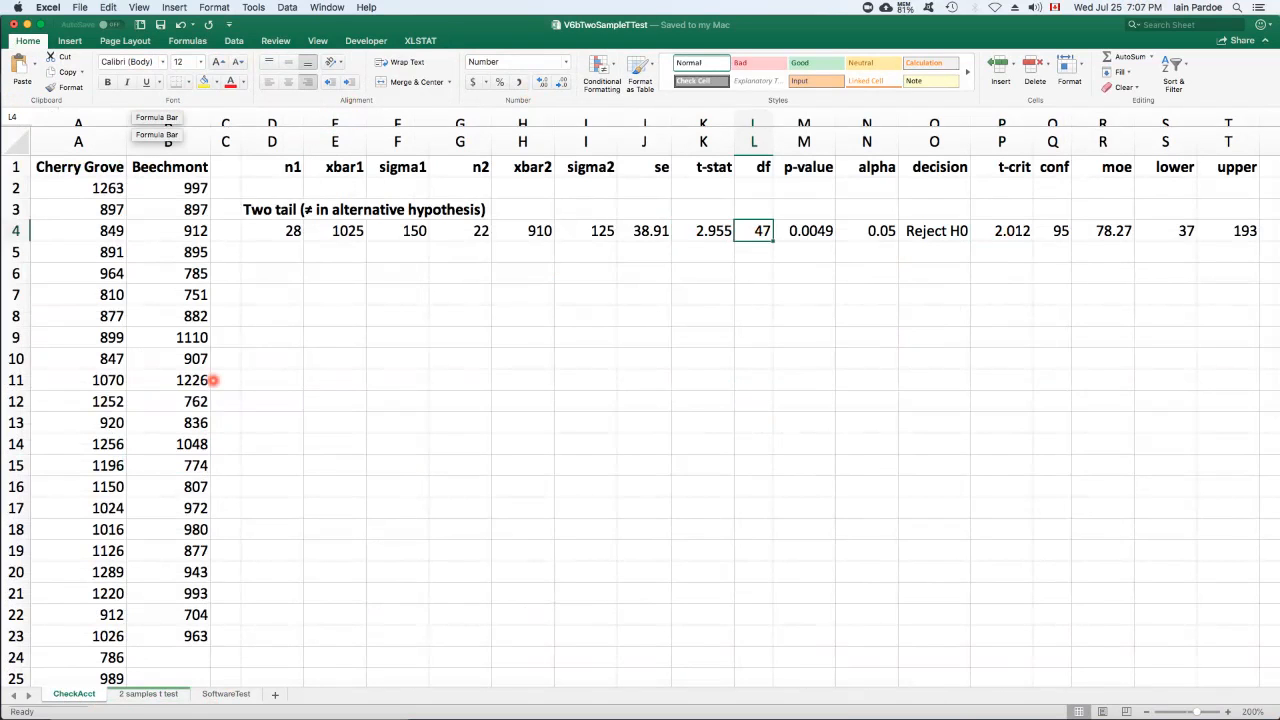
left_click(160, 693)
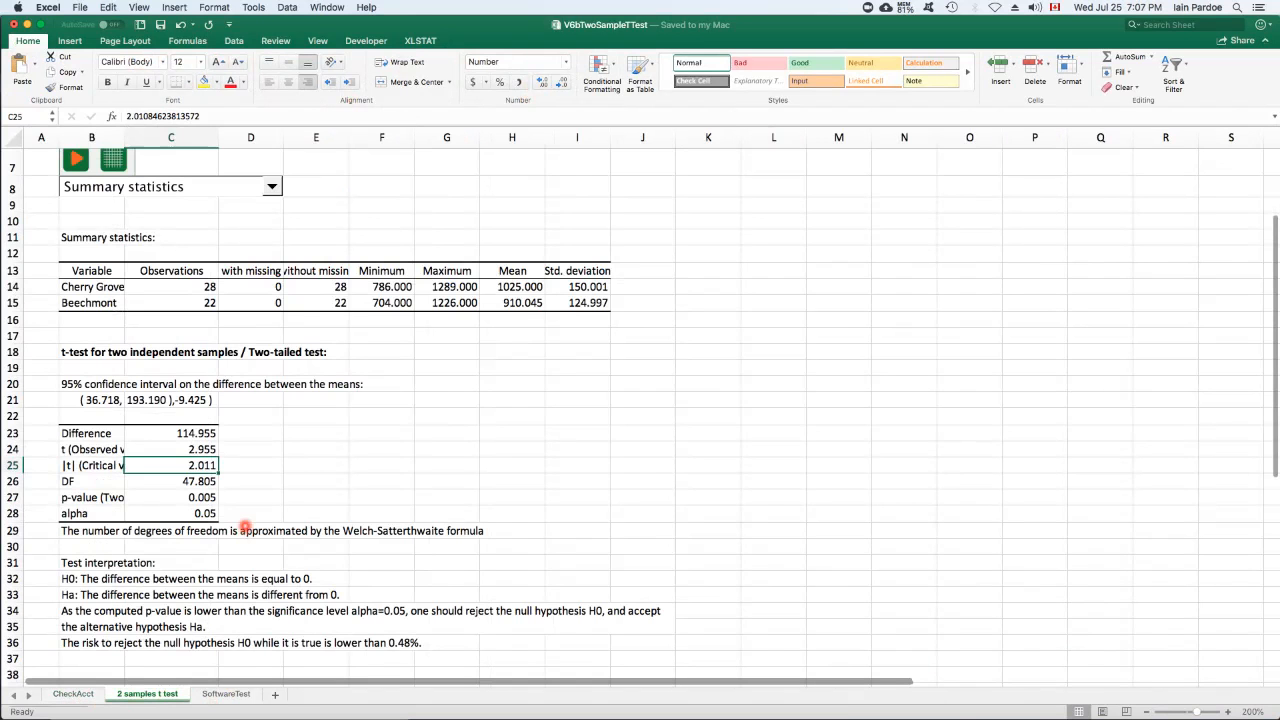
left_click(183, 483)
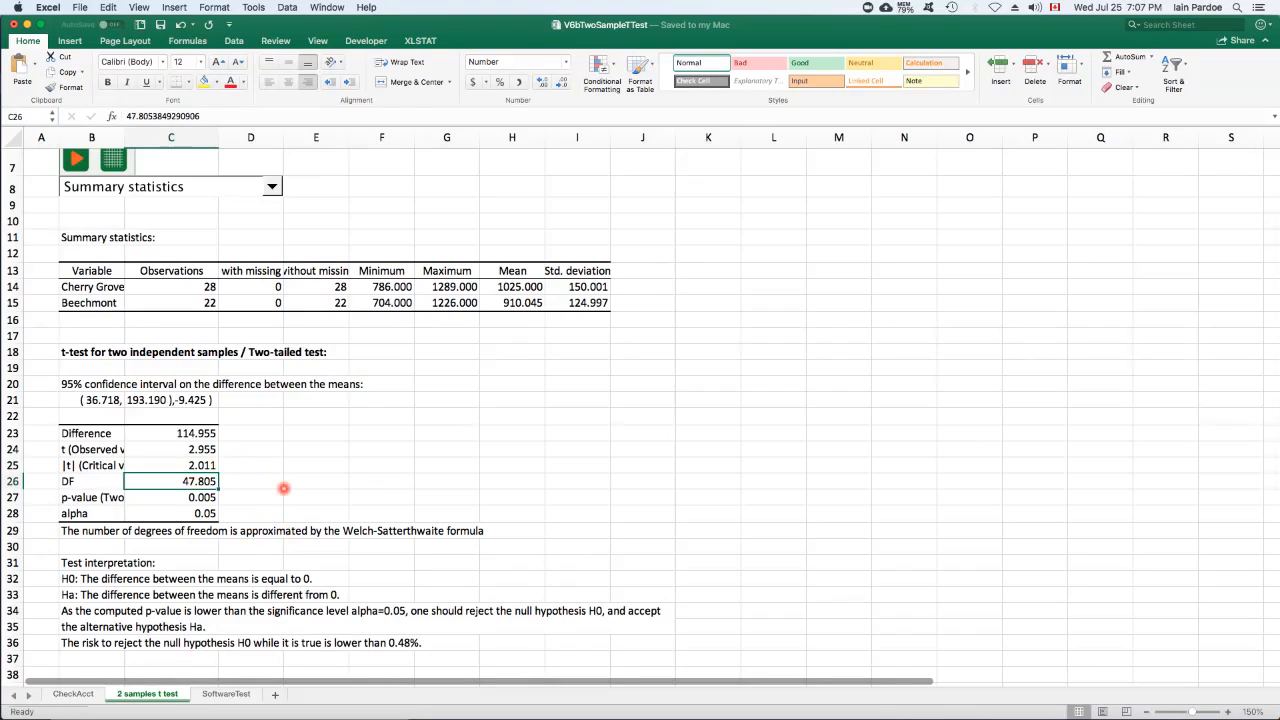
left_click(191, 466)
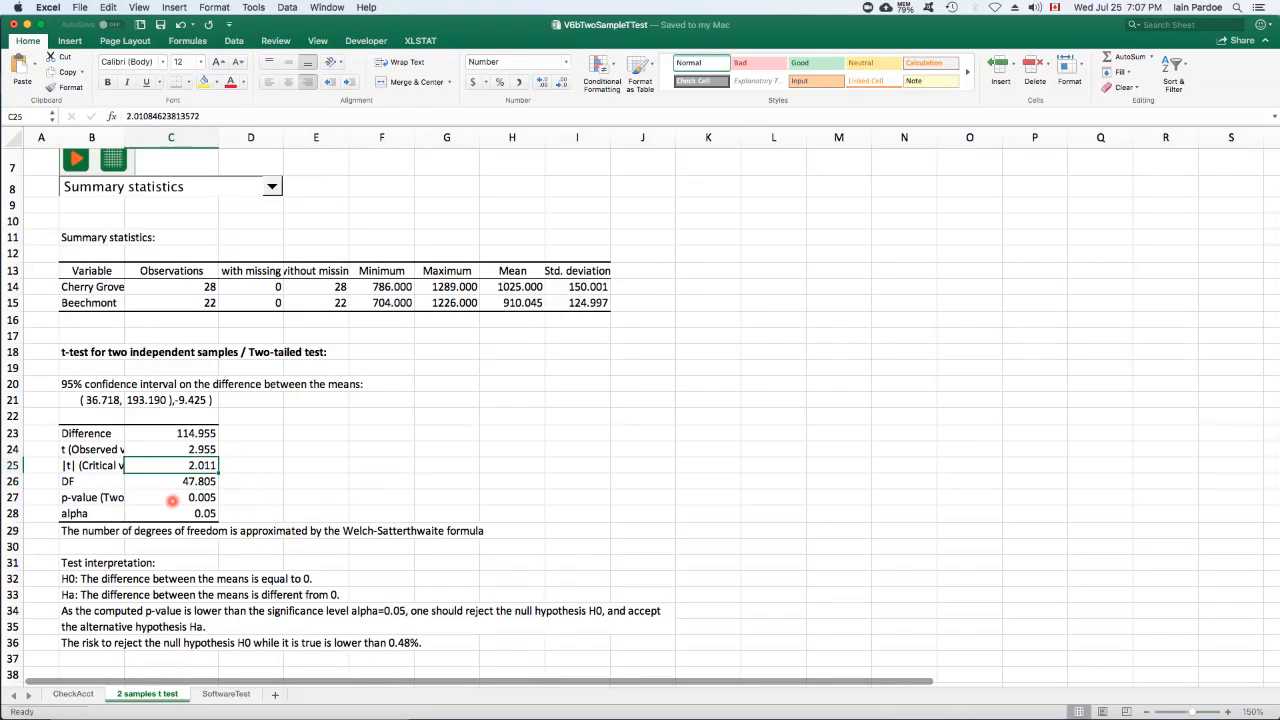
Compare the p-value in C27 of the XLSTAT output with the p-value in M4 on CheckAcct
left_click(182, 497)
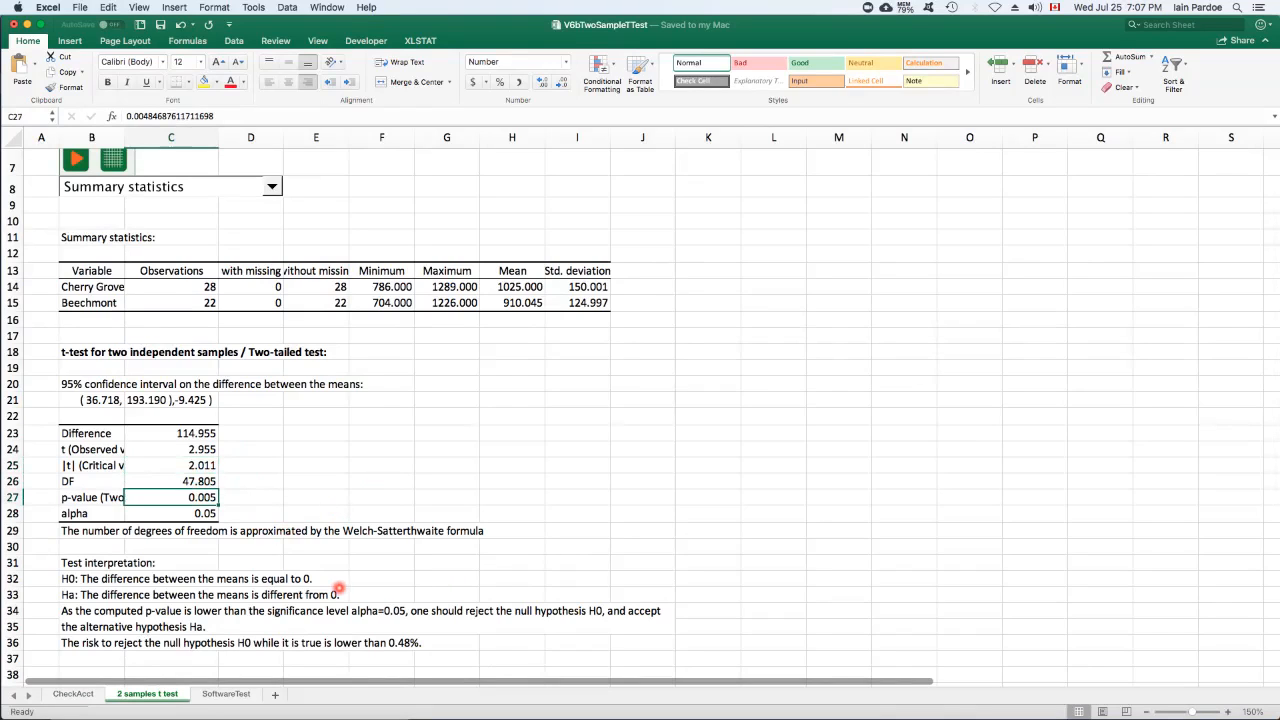
left_click(73, 694)
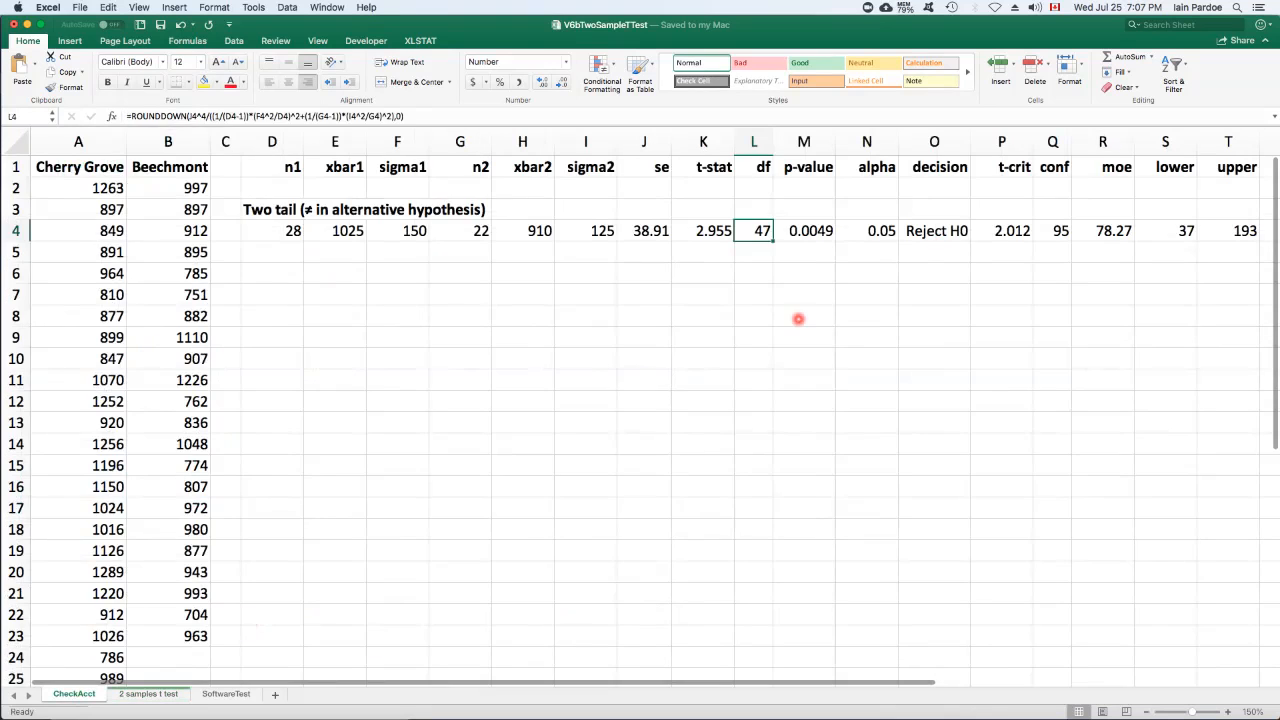
left_click(828, 235)
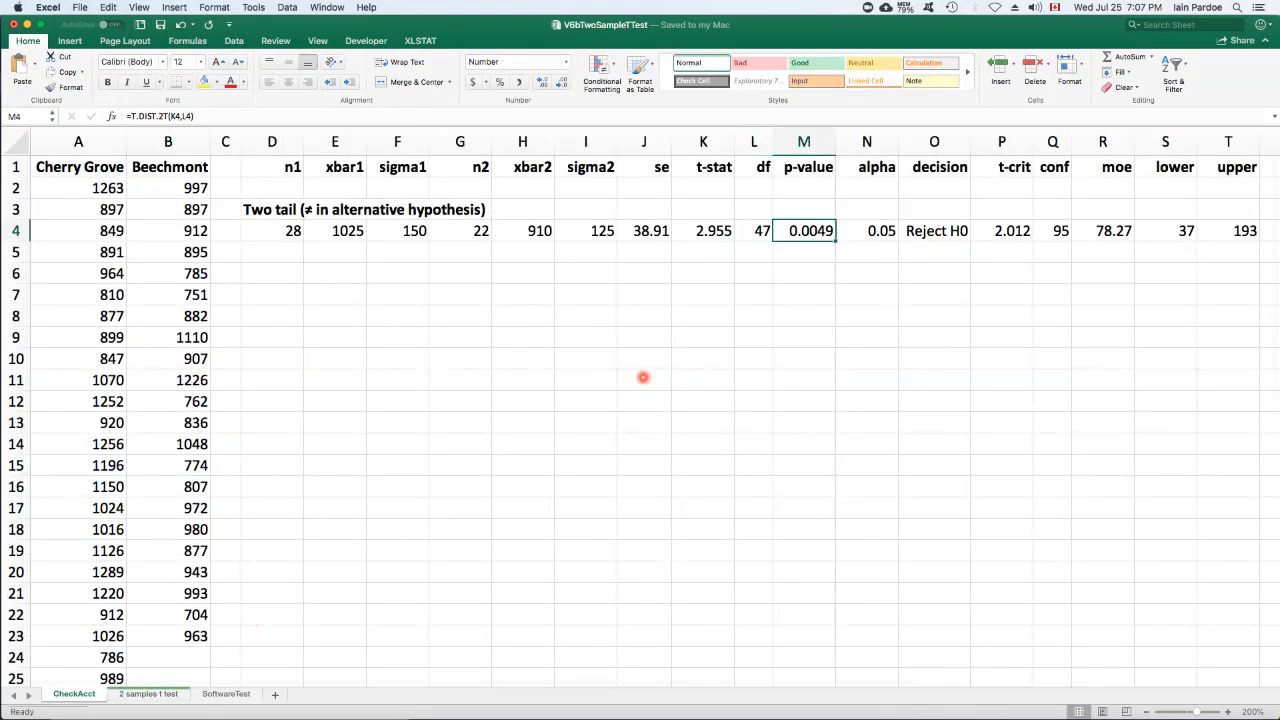
Read the test interpretation in B34 and check the confidence interval in row 21 against the limits on CheckAcct
left_click(146, 694)
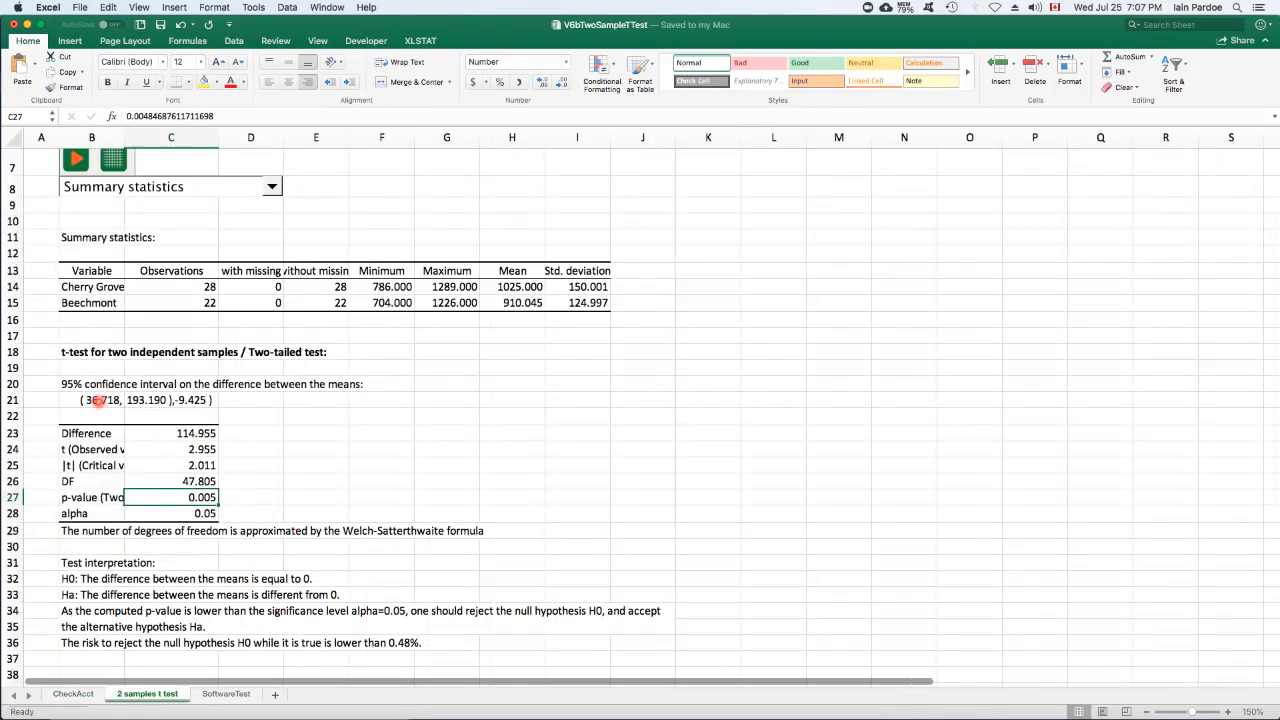
left_click(110, 612)
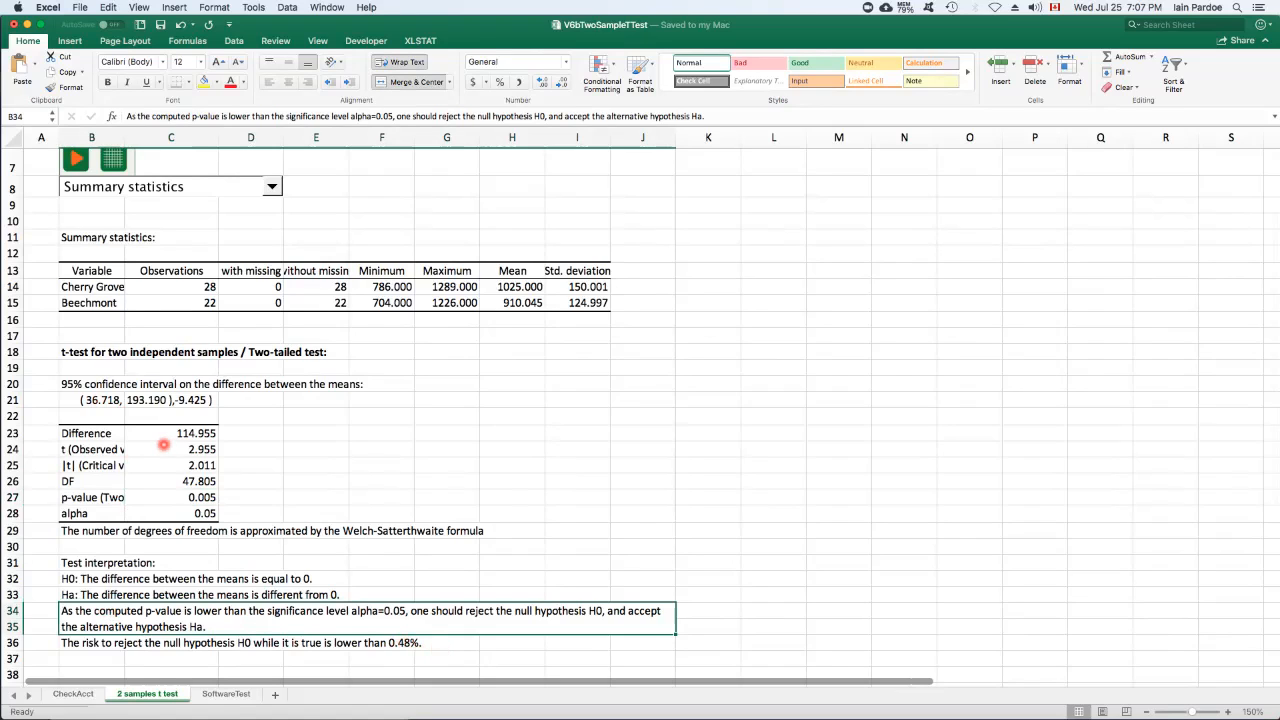
left_click(92, 400)
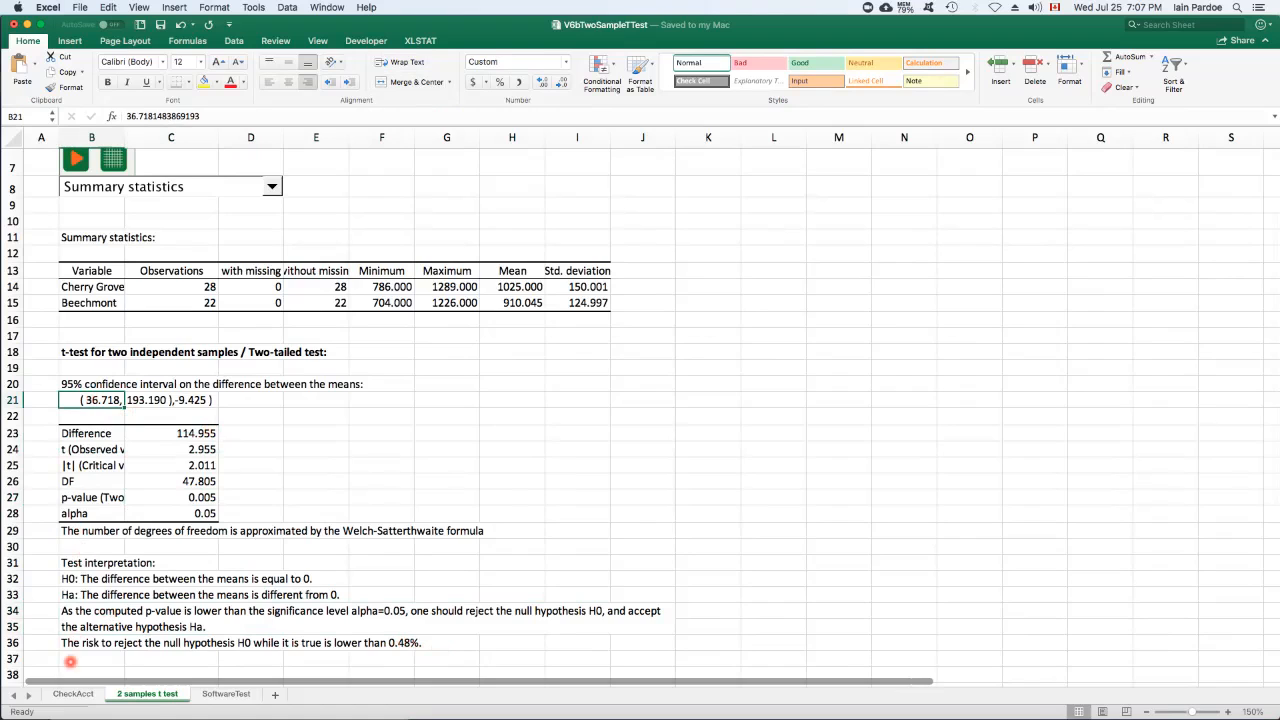
left_click(73, 694)
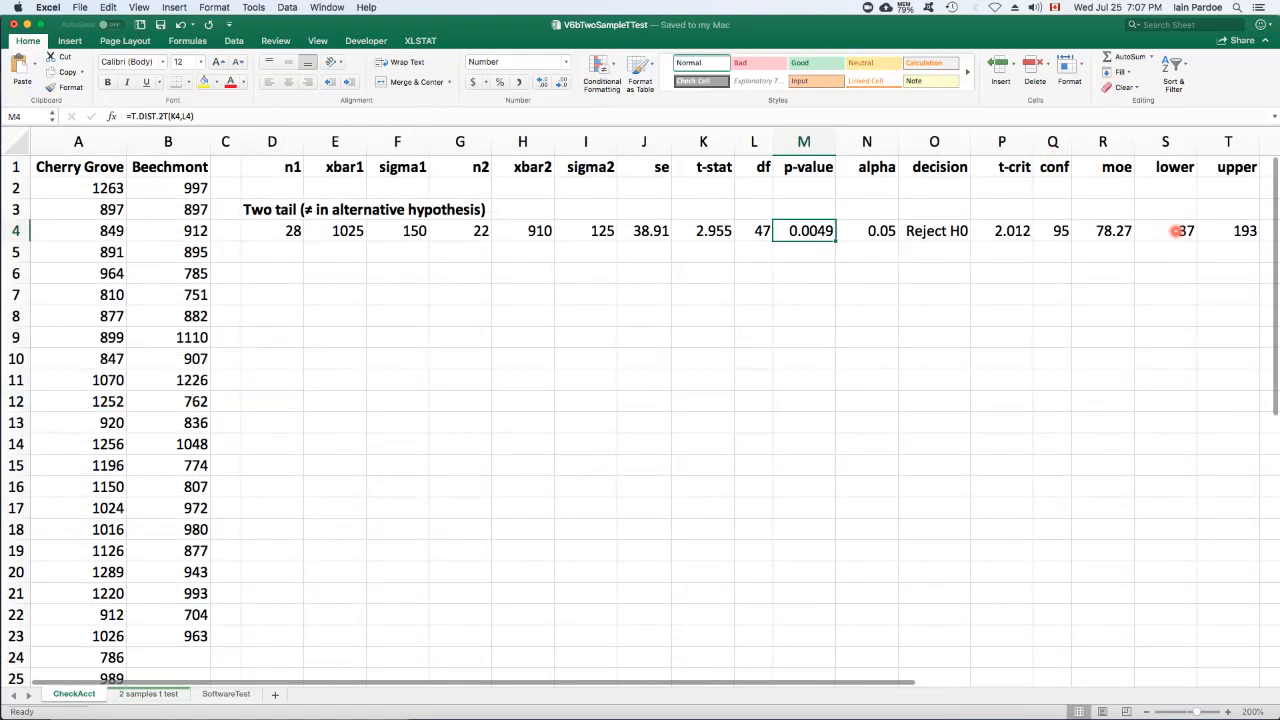
Check the lower and upper confidence limits in S4:T4 of the CheckAcct sheet
left_click_drag(1178, 231, 1205, 231)
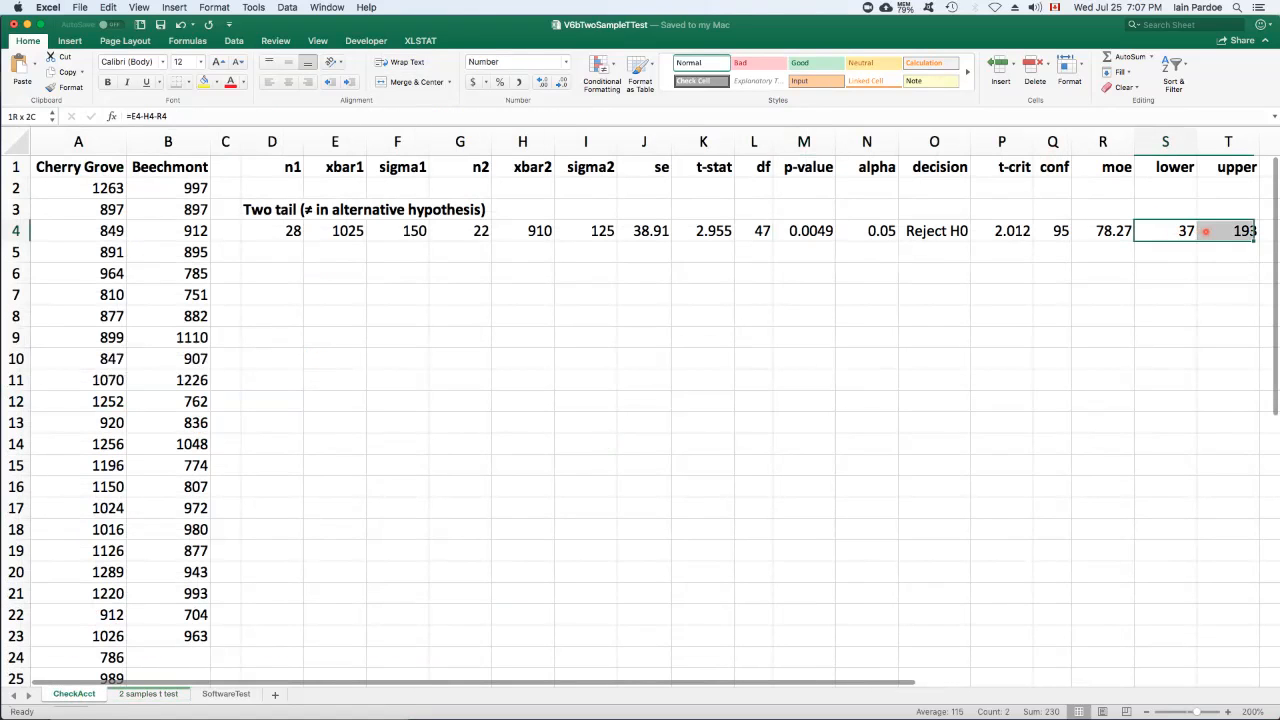
left_click(283, 272)
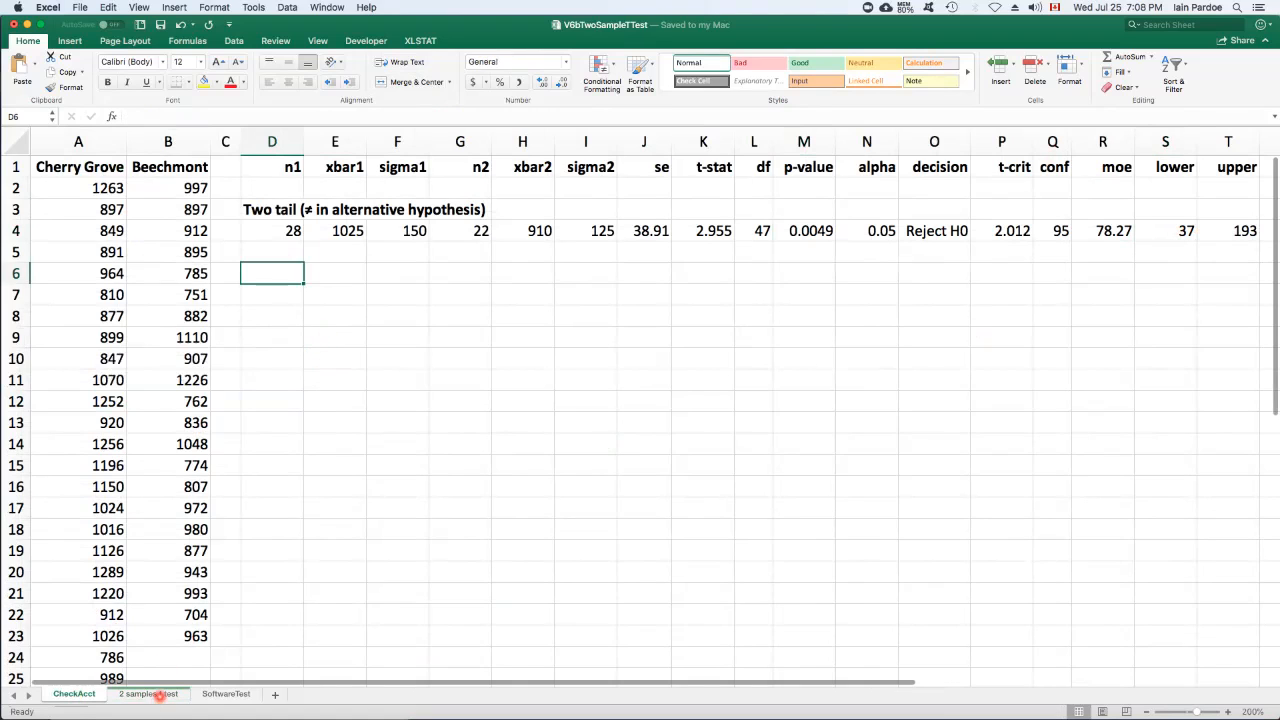
Open the SoftwareTest sheet and review the two-tail sample size, mean and standard deviation formulas in D7 through I7
left_click(229, 694)
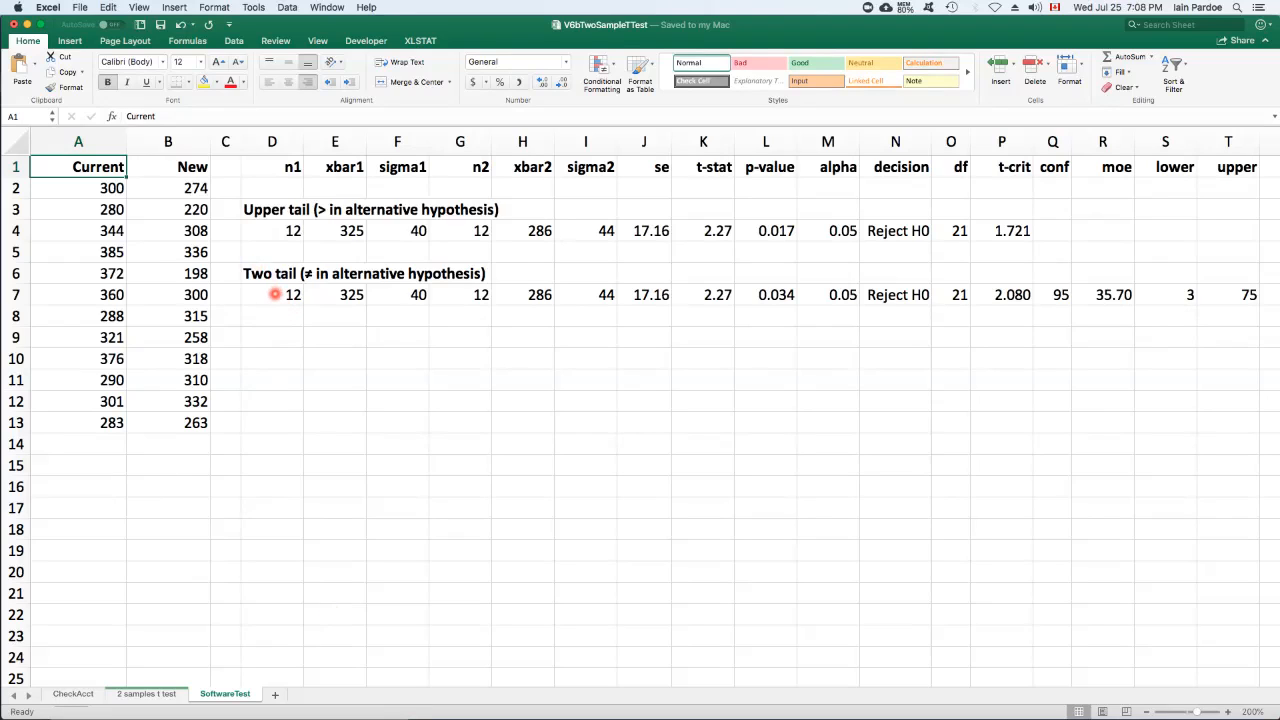
left_click(275, 294)
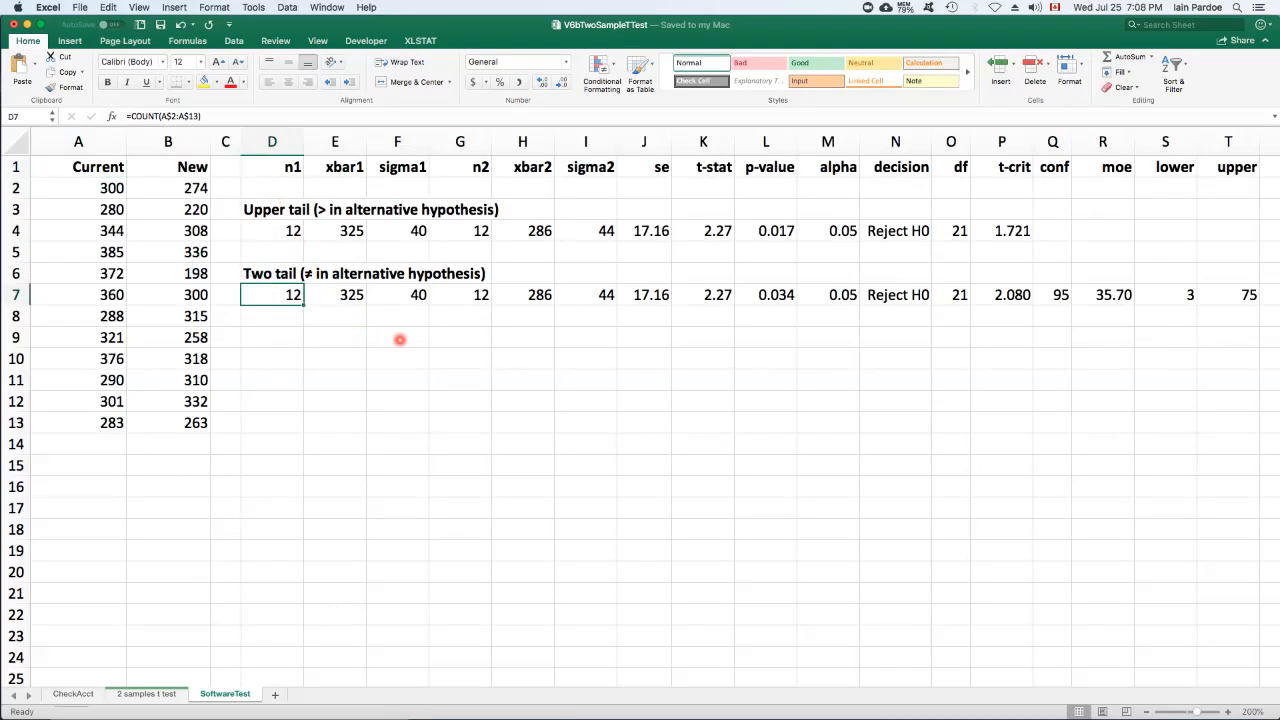
key("Right")
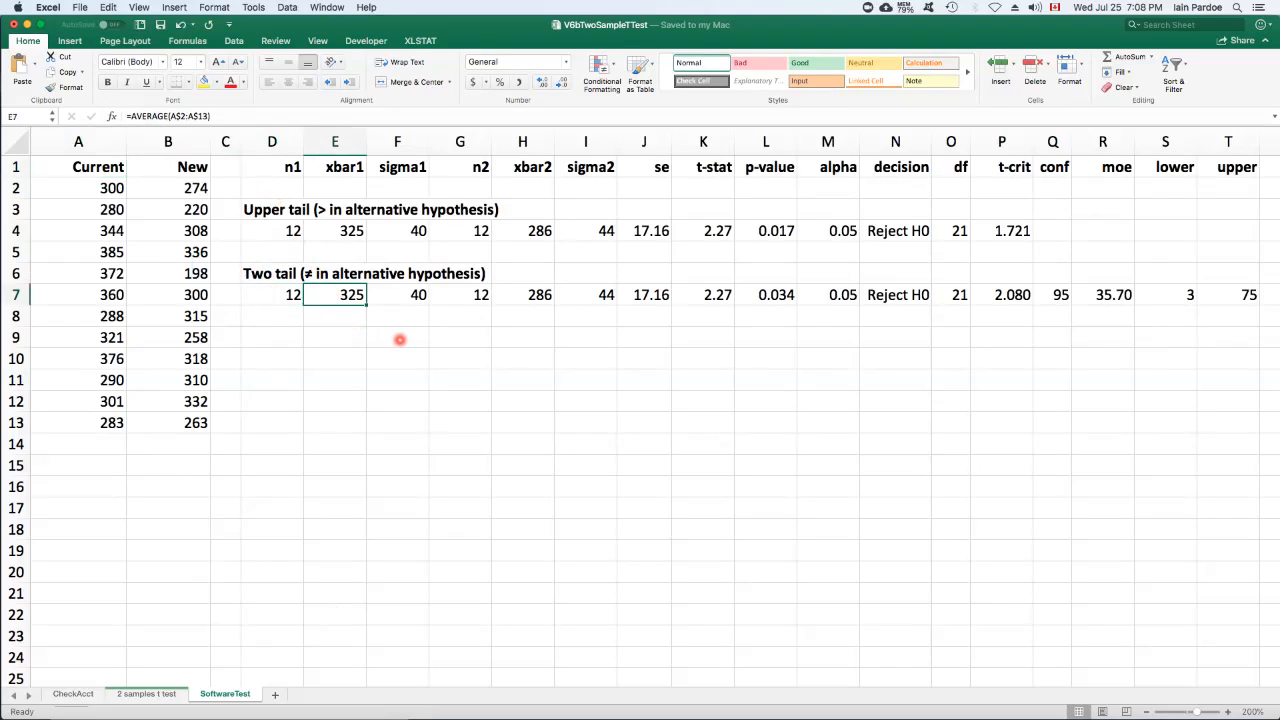
key("Right")
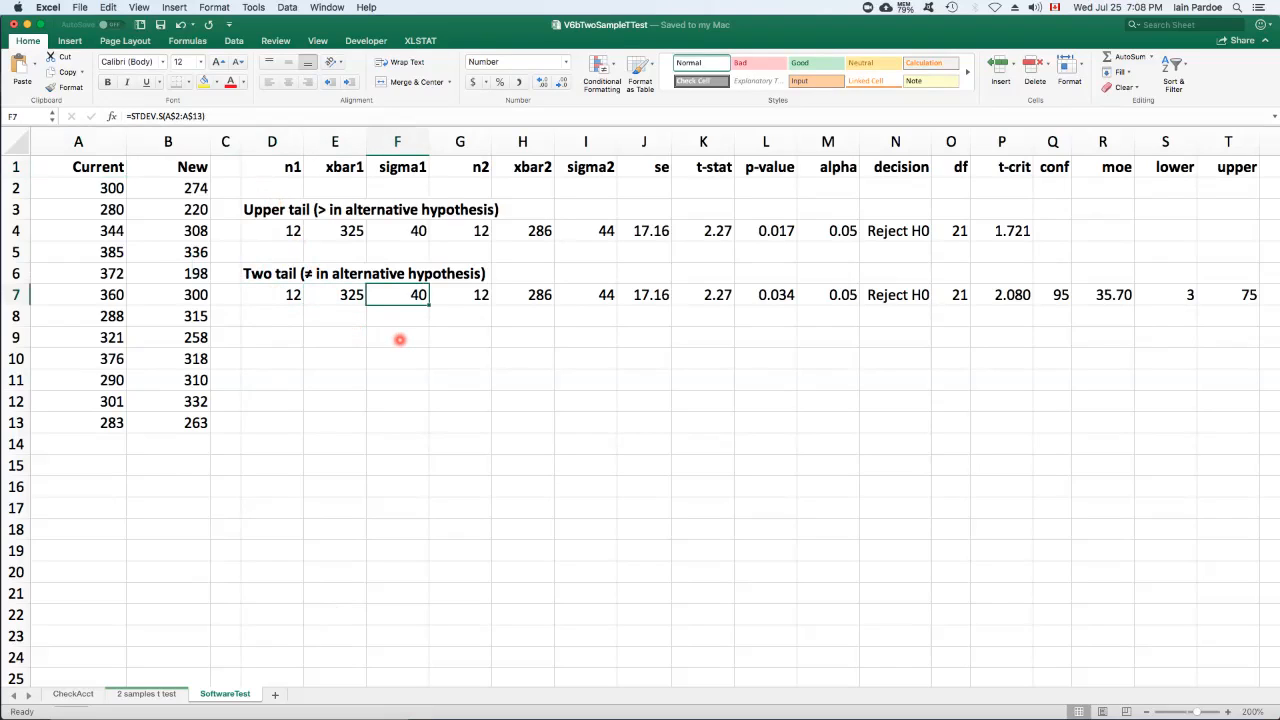
key("Right")
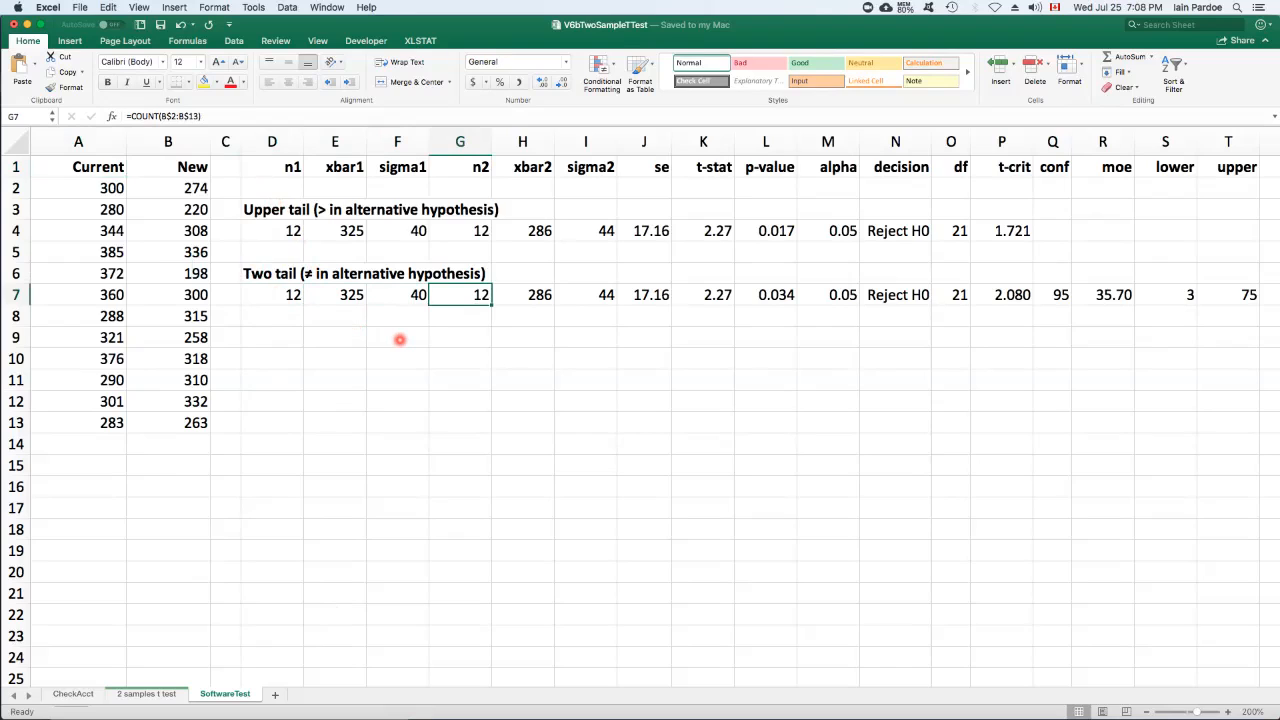
key("Right")
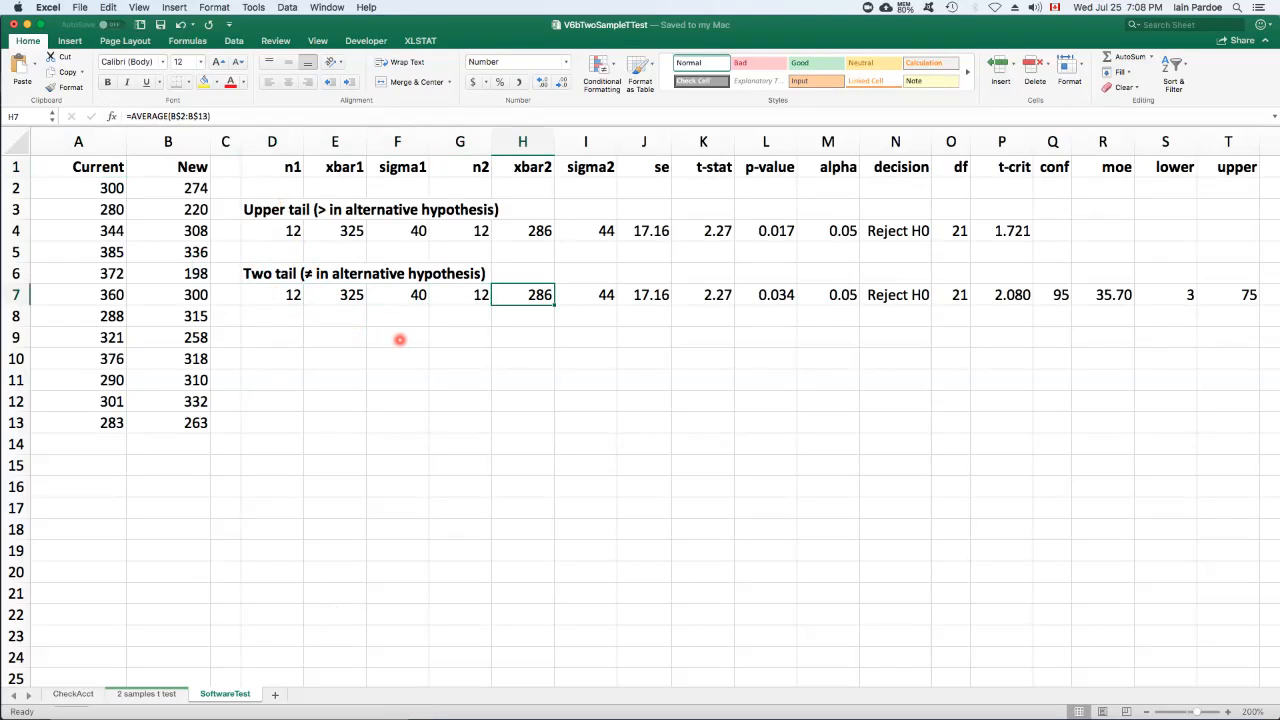
key("Right")
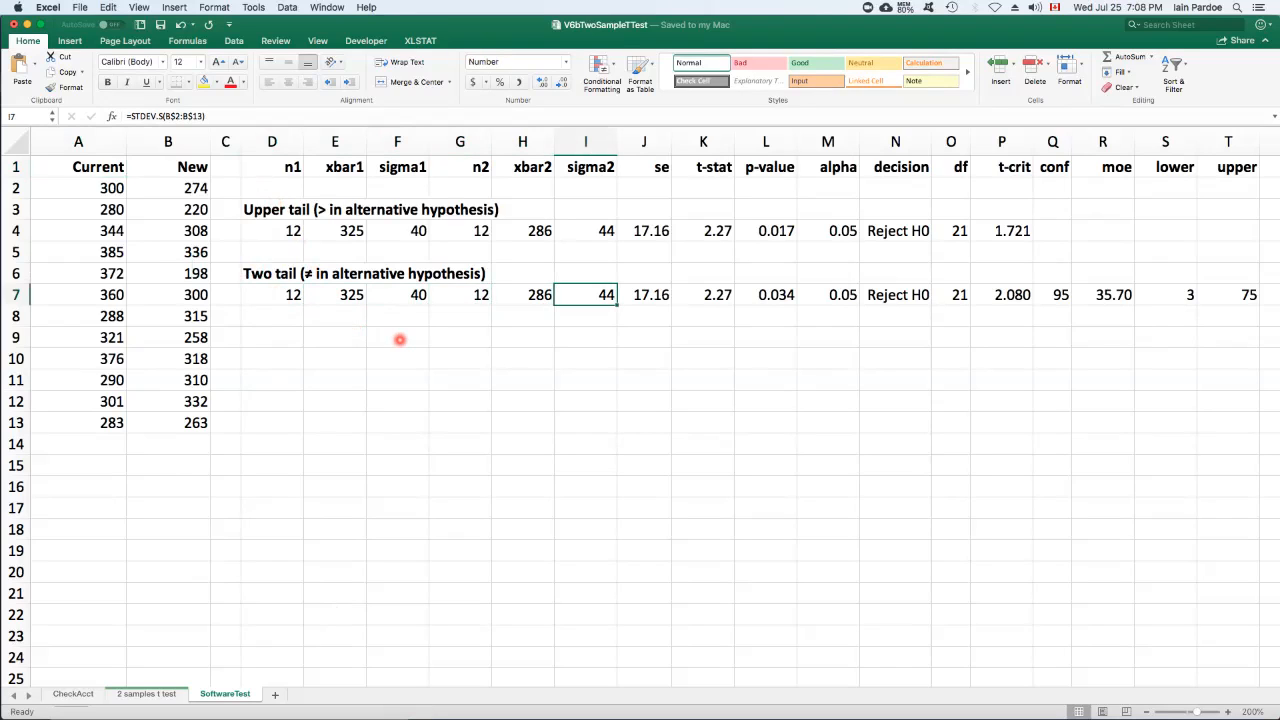
Inspect the cell references in the two-tail standard error formula in J7 and the t-statistic formula in K7
key("Right")
left_click(269, 116)
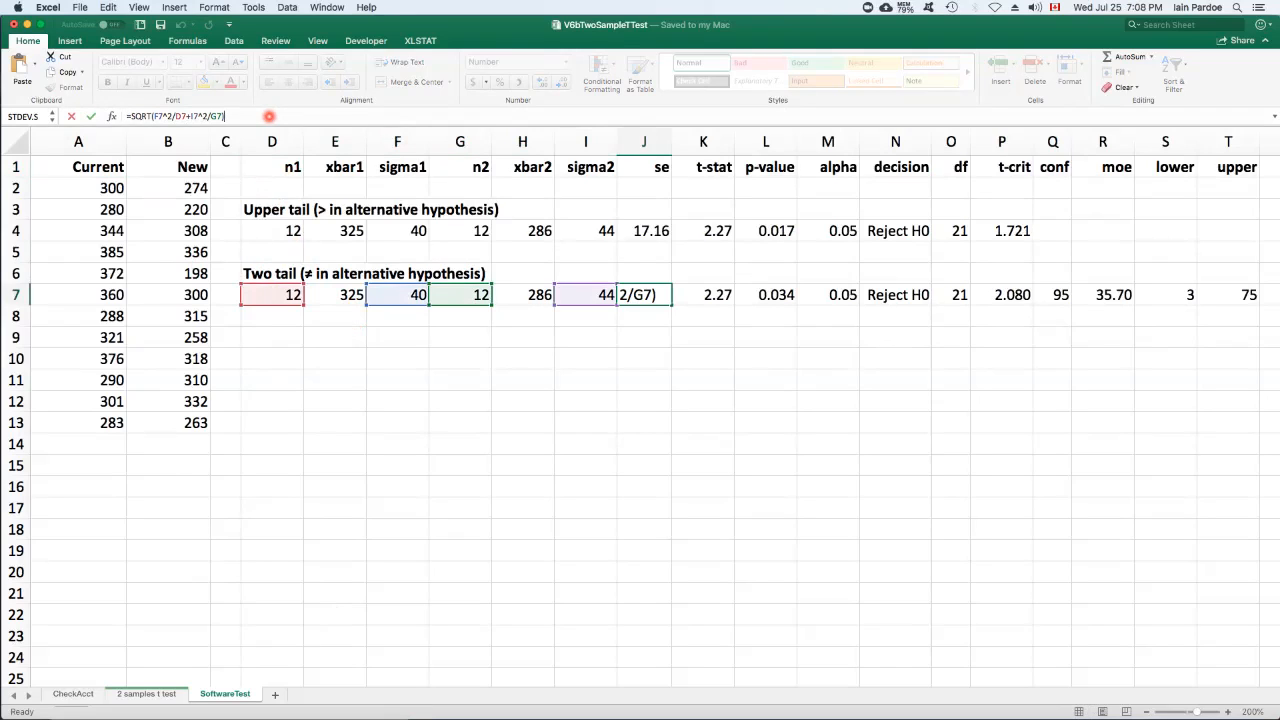
key("Return")
key("Up")
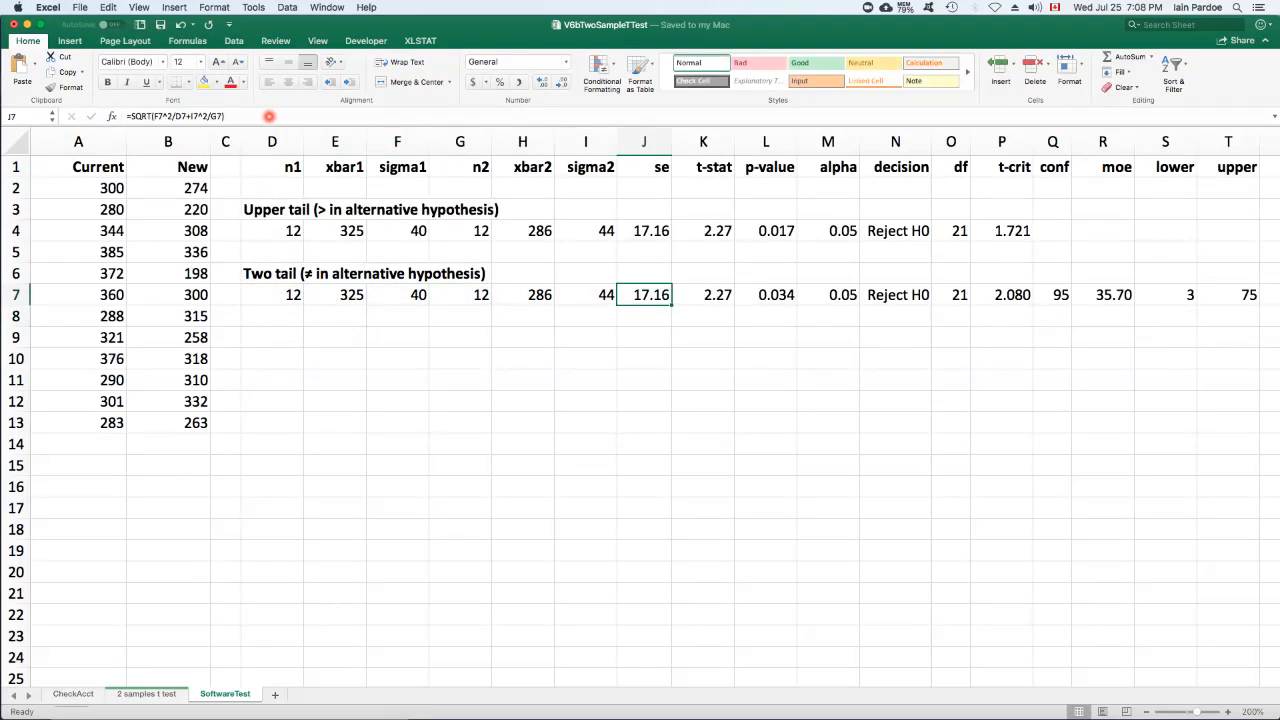
key("Right")
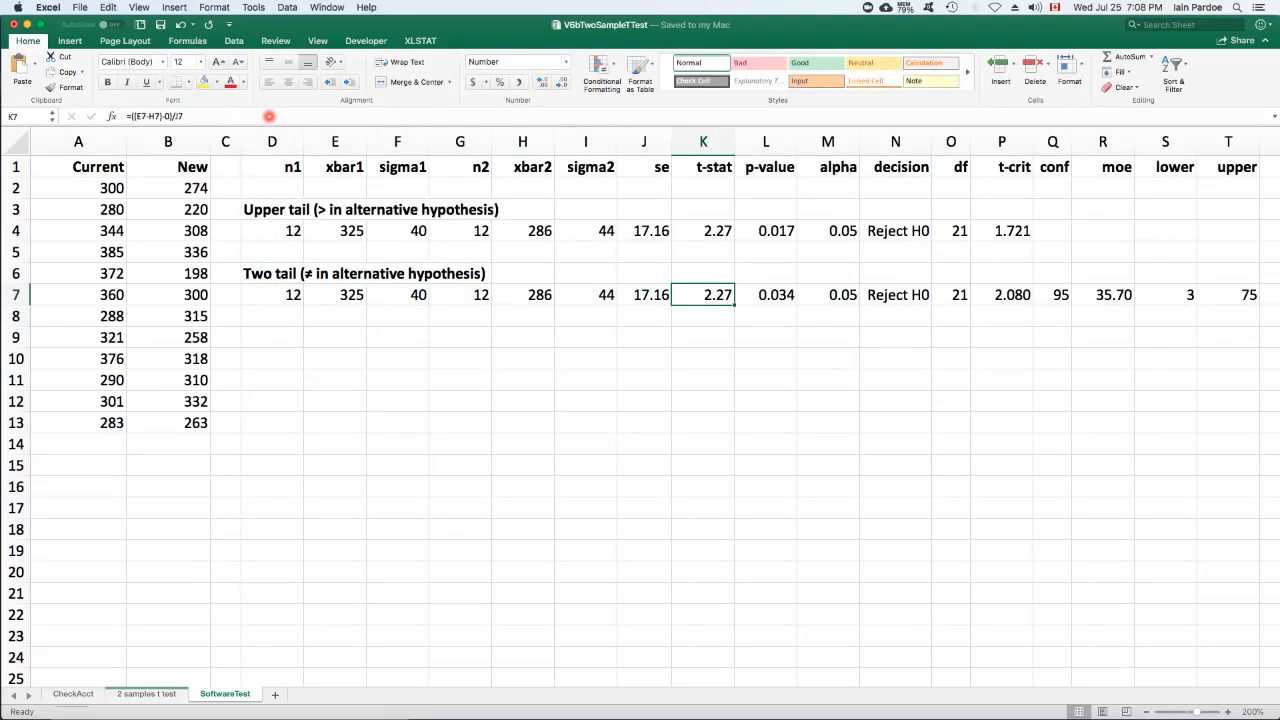
left_click(260, 116)
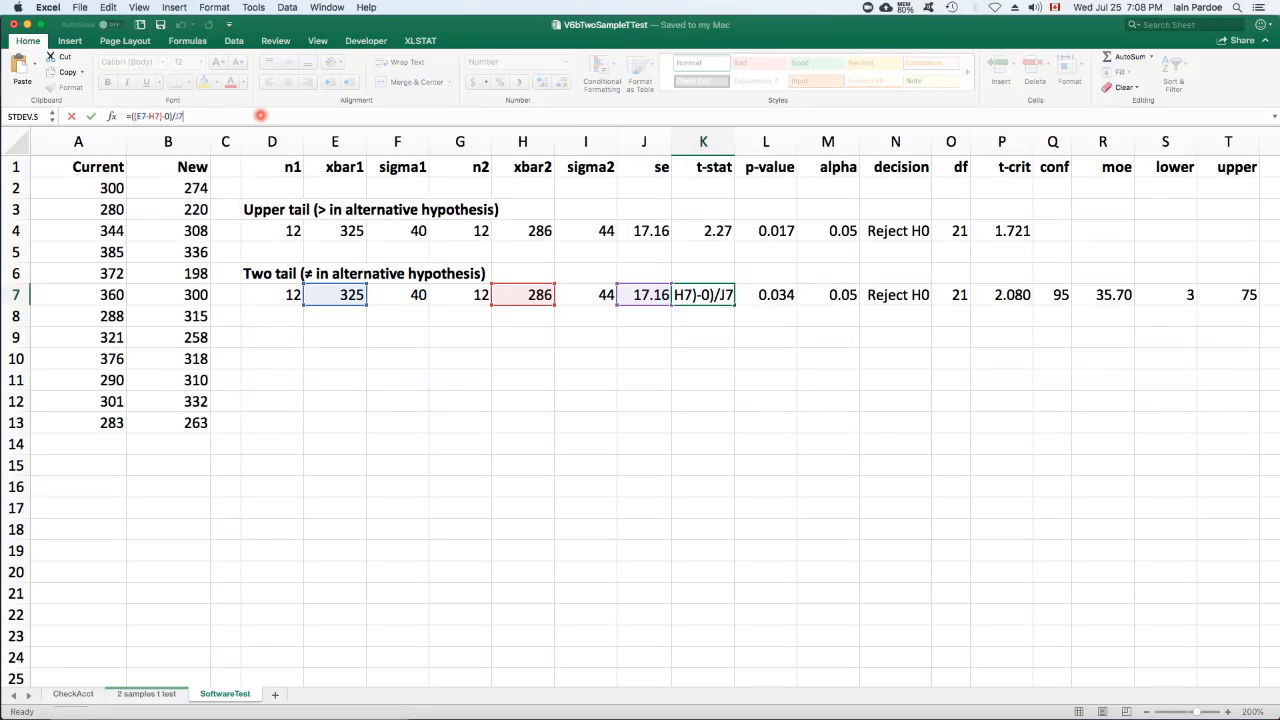
key("Return")
key("Up")
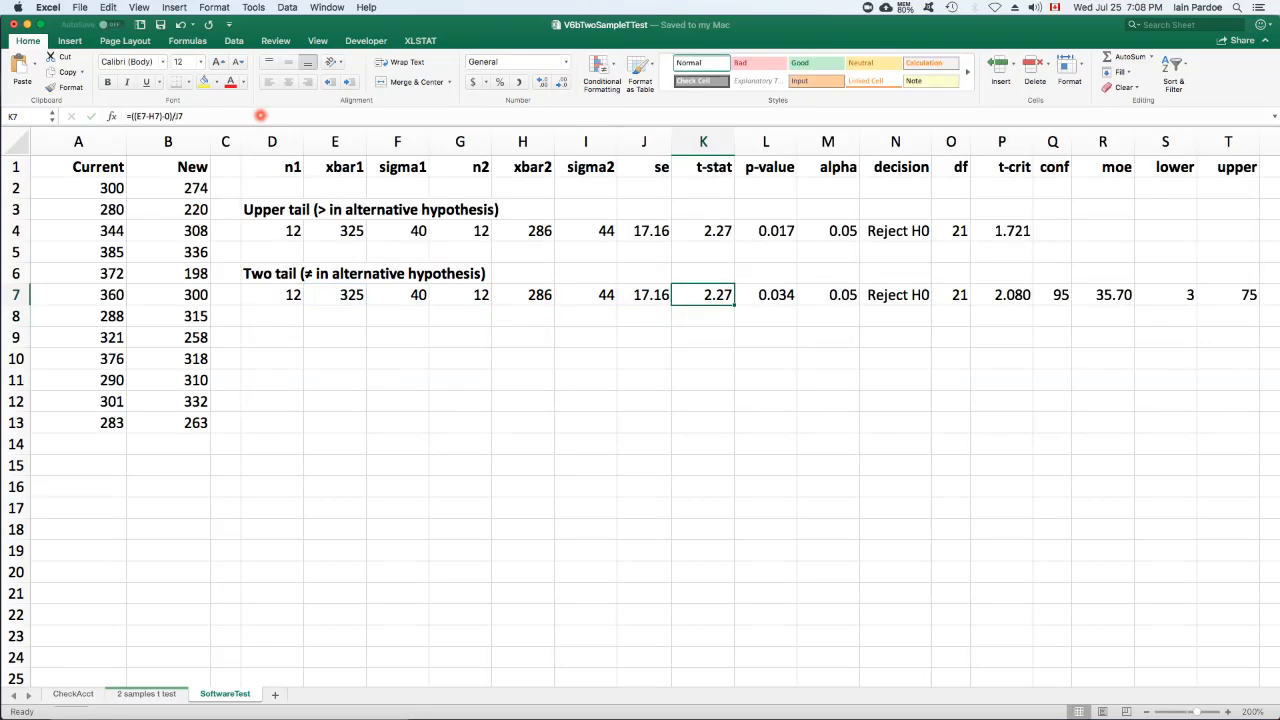
Move the df column from column O to between the t-stat and p-value columns
key("Right")
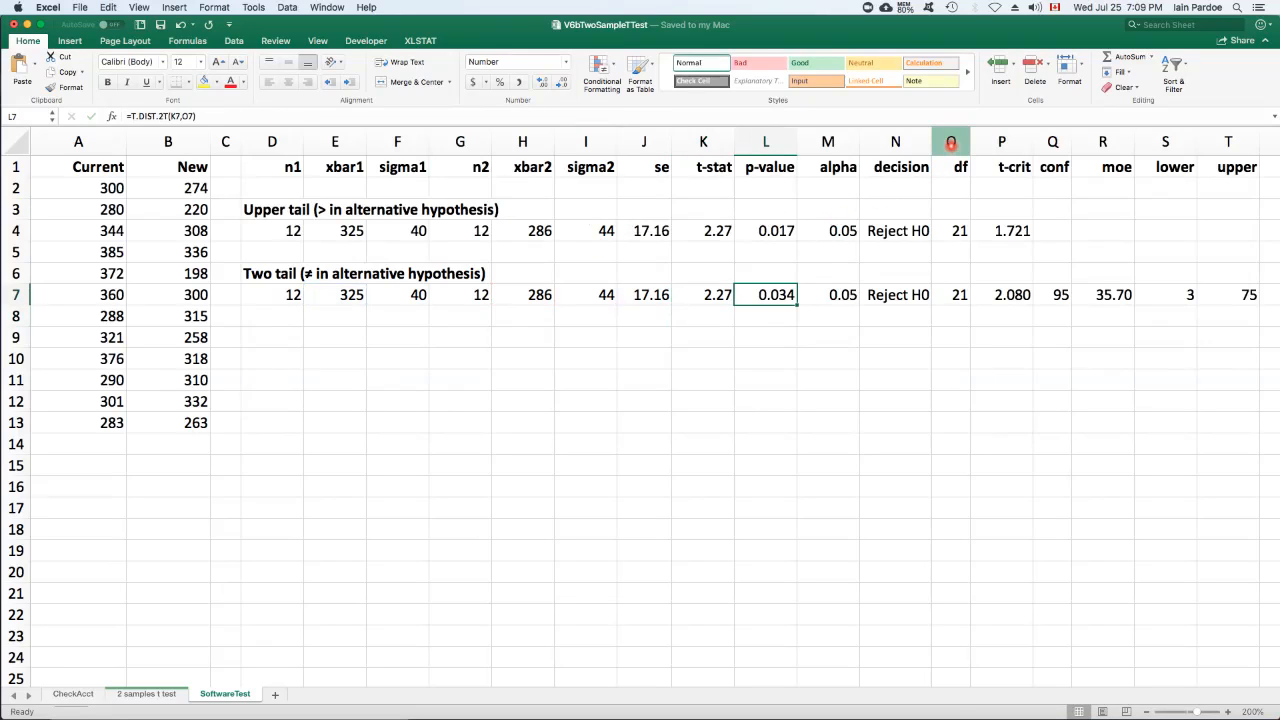
left_click(951, 143)
left_click_drag(932, 167, 742, 187)
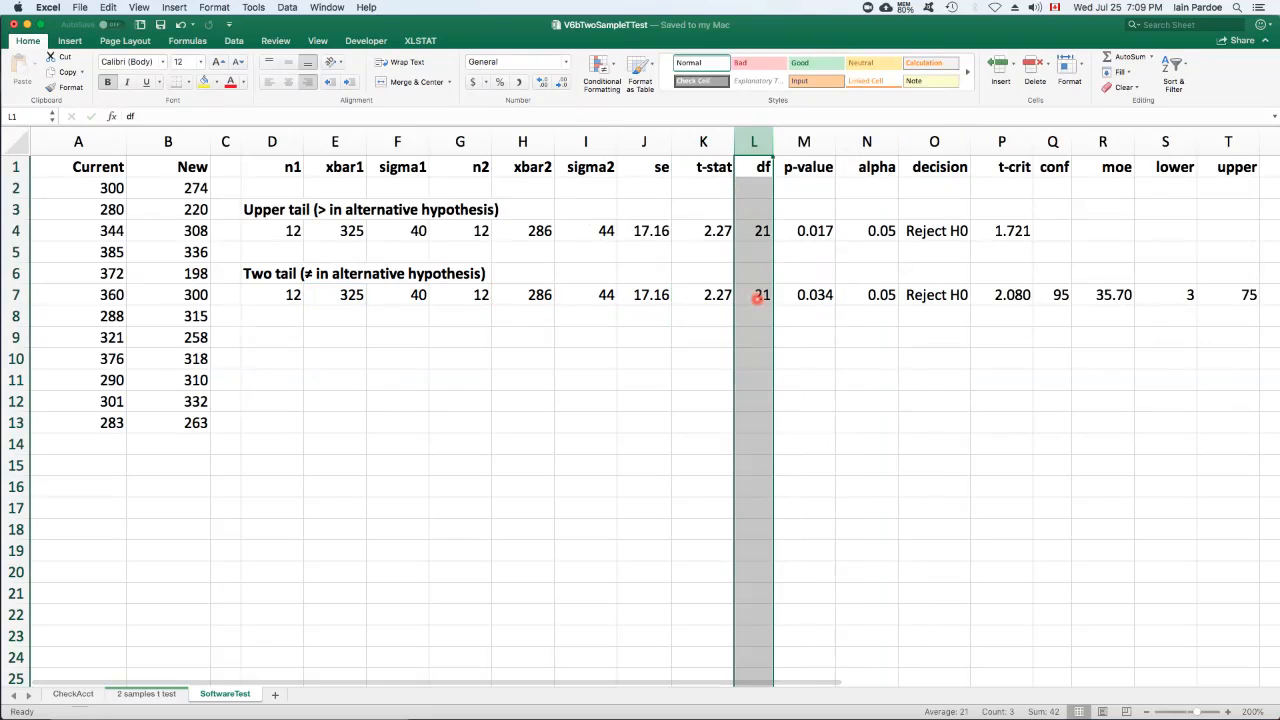
Inspect the cell references in the two-tail degrees of freedom formula in L7
left_click(758, 298)
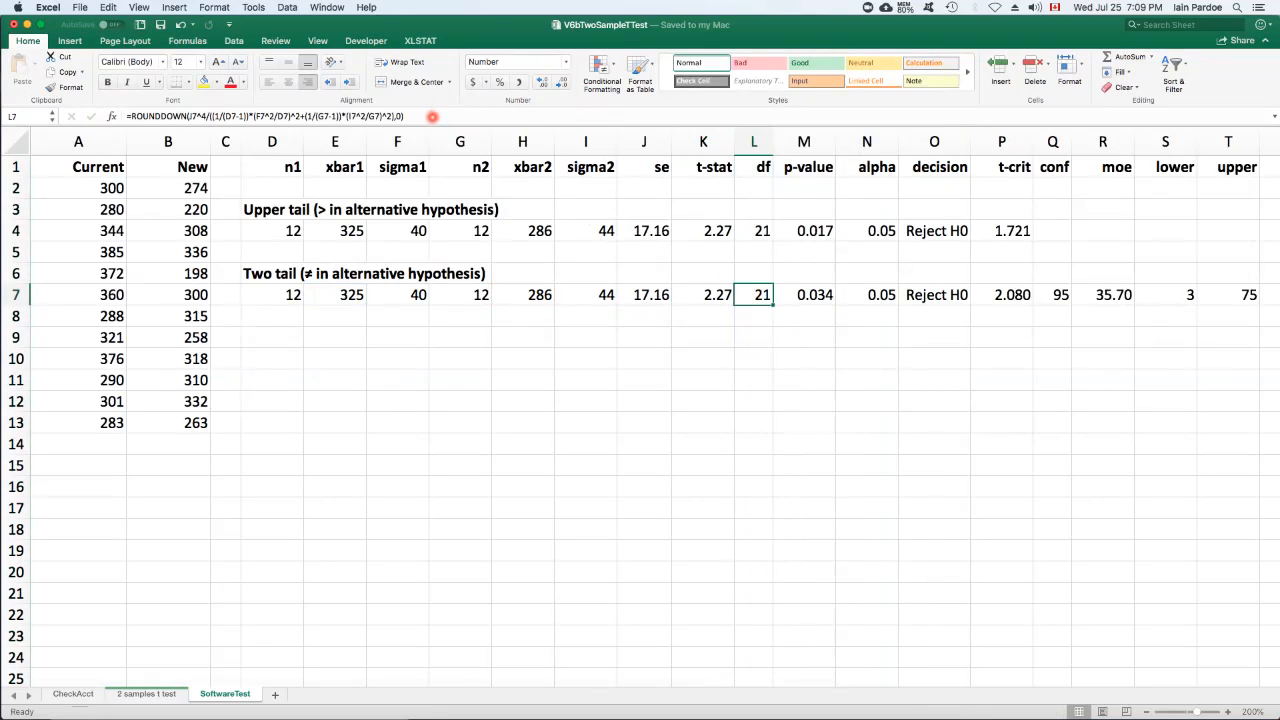
left_click(432, 116)
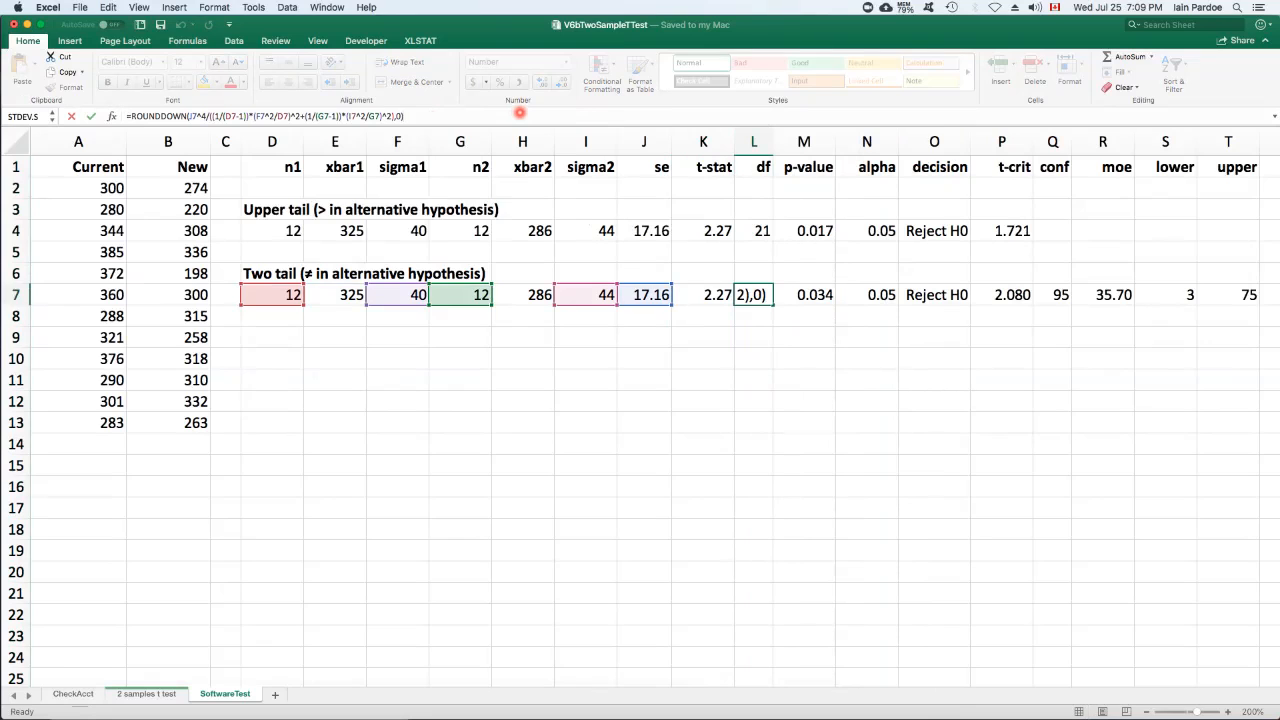
key("Return")
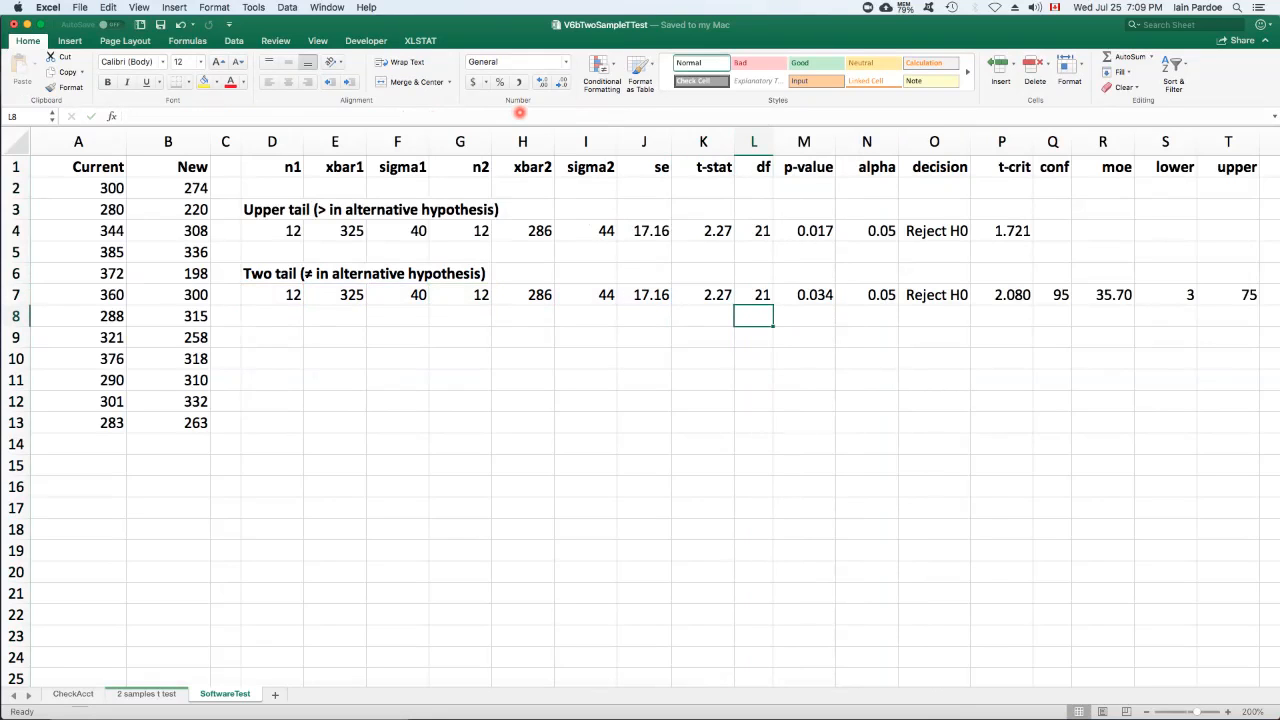
key("Up")
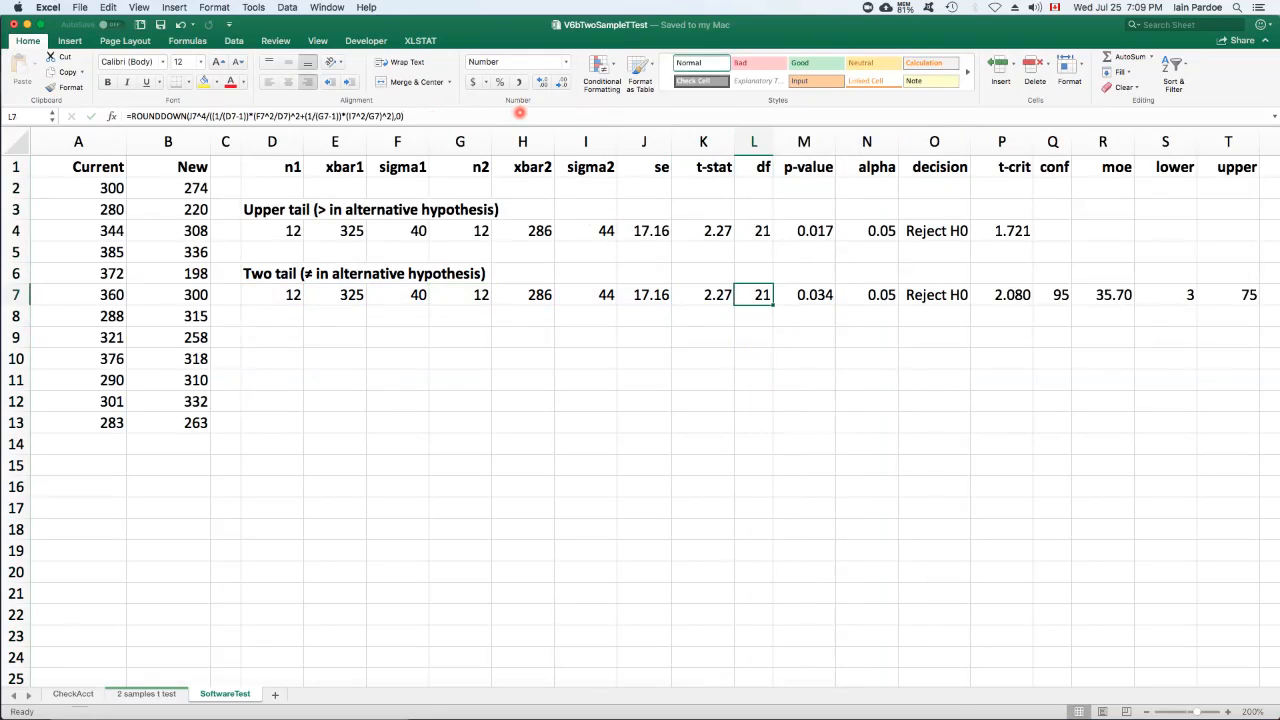
Inspect the cell references in the two-tail p-value formula in M7
key("Right")
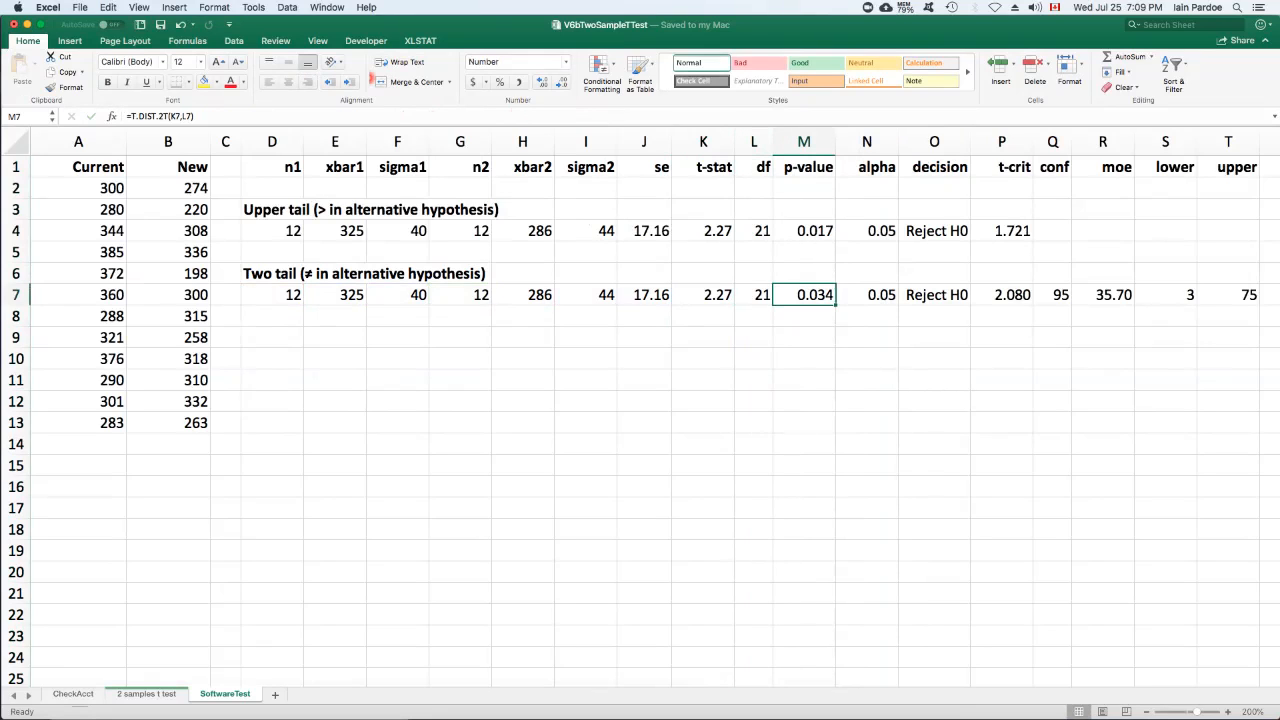
left_click(253, 117)
left_click(230, 117)
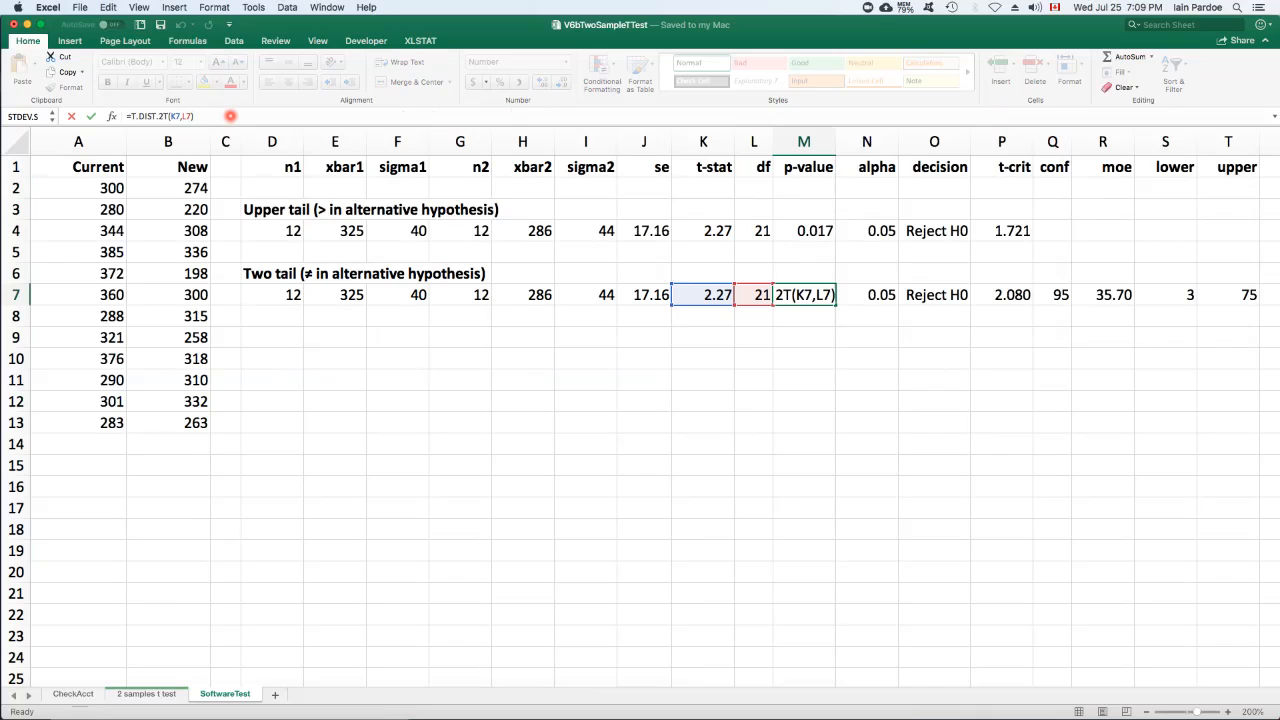
key("Return")
key("Up")
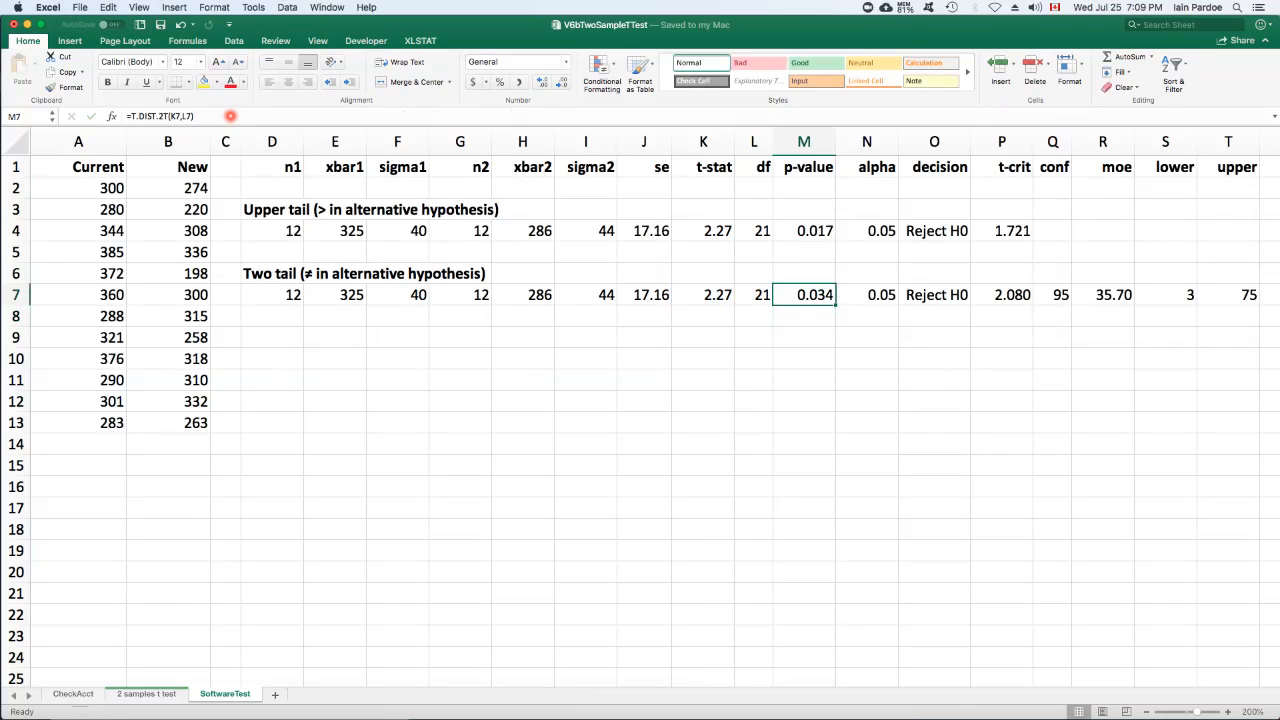
Compare the p-value in M7 with alpha in N7 and review the decision formula in O7
key("Right")
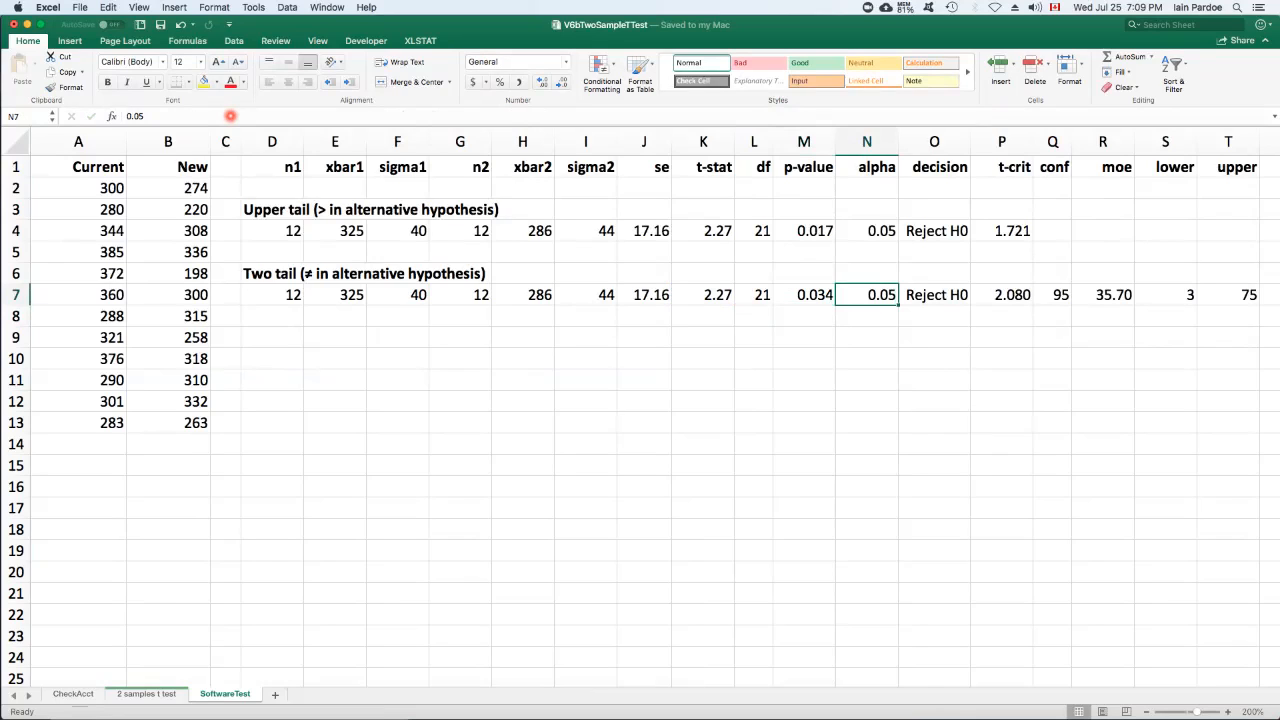
key("Left")
key("Right")
key("Right")
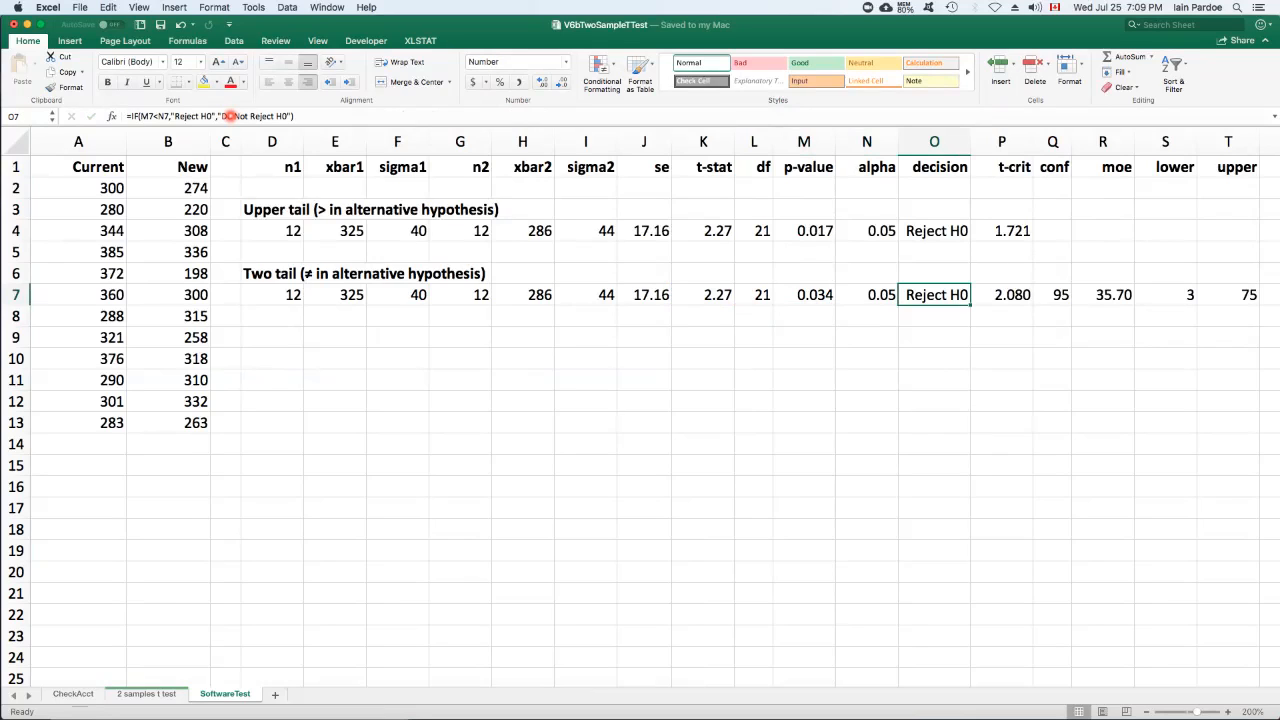
Inspect the cell references in the two-tail critical t-value formula in P7
key("Right")
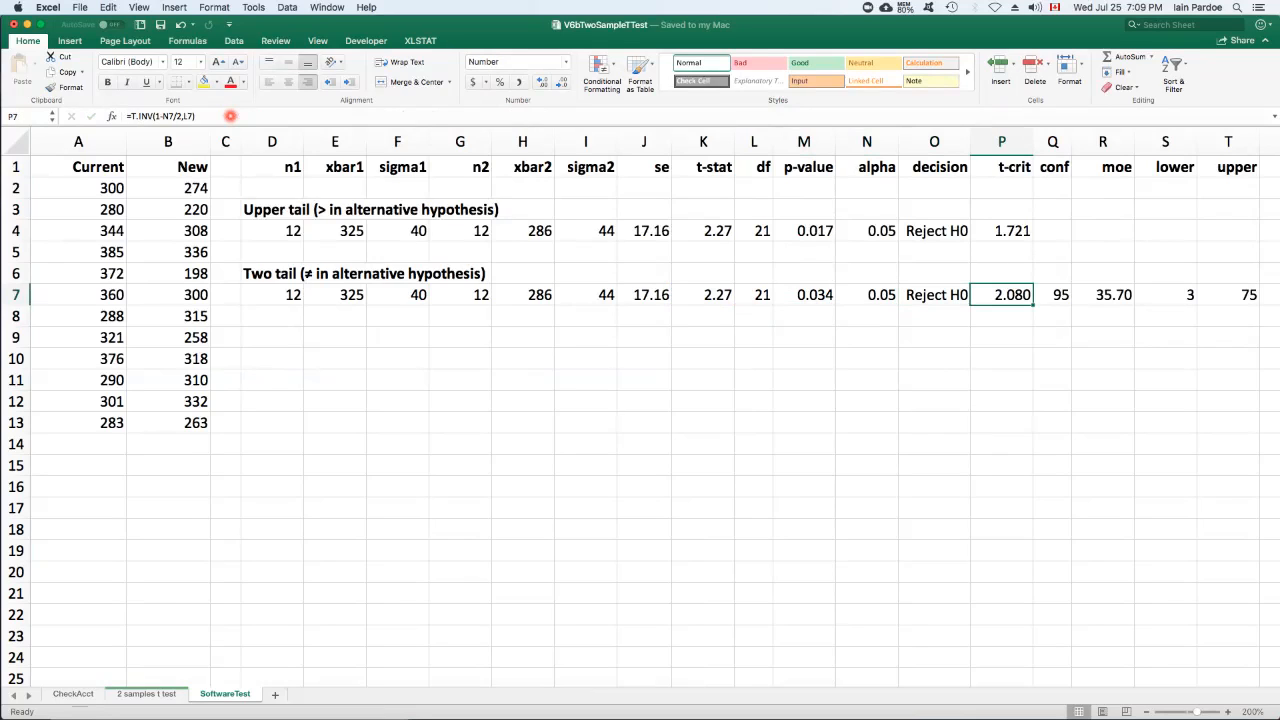
left_click(230, 116)
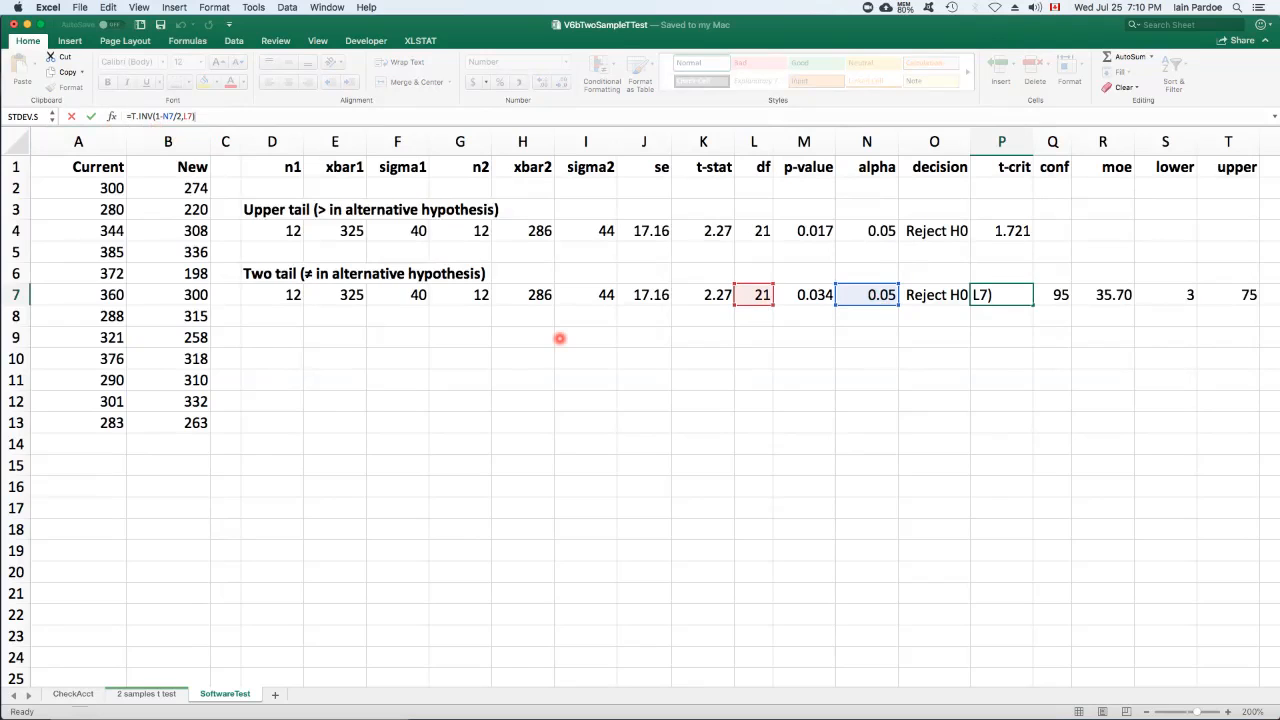
key("Return")
key("Up")
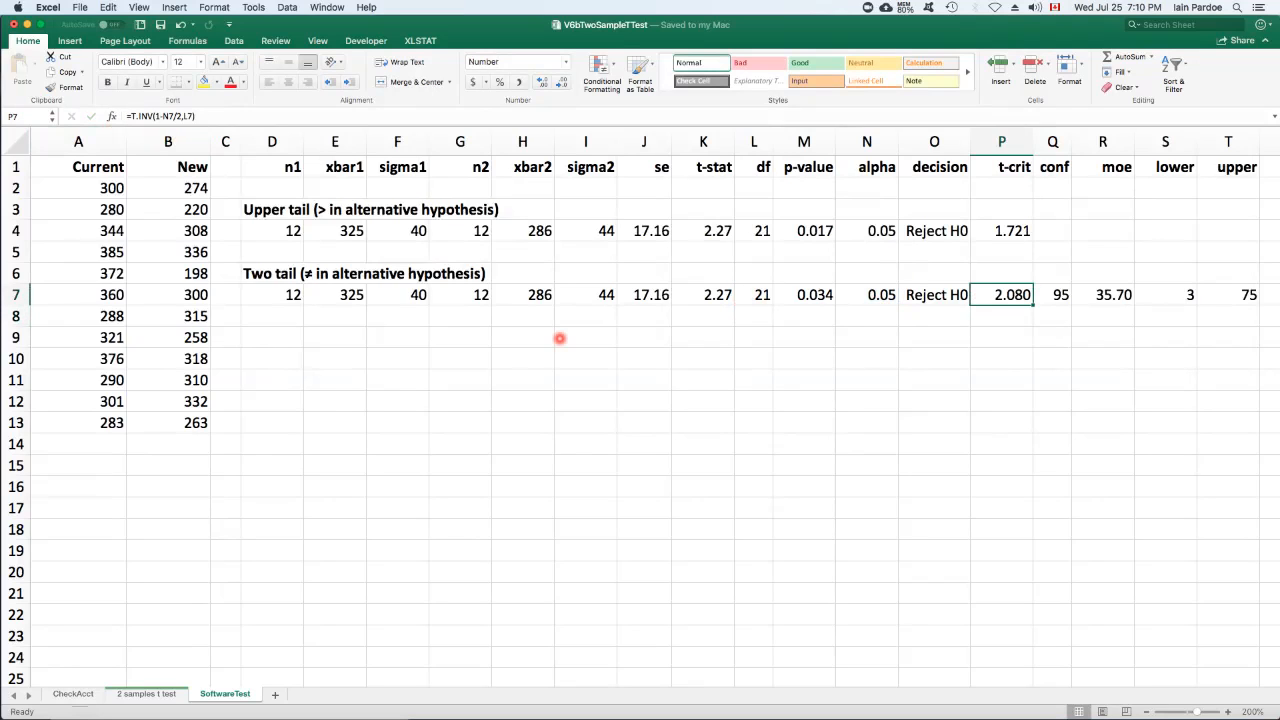
Compare the t-statistic in K7 with the critical t-value in P7 and check the decision in O7
key("Left")
key("Left")
key("Left")
key("Left")
key("Left")
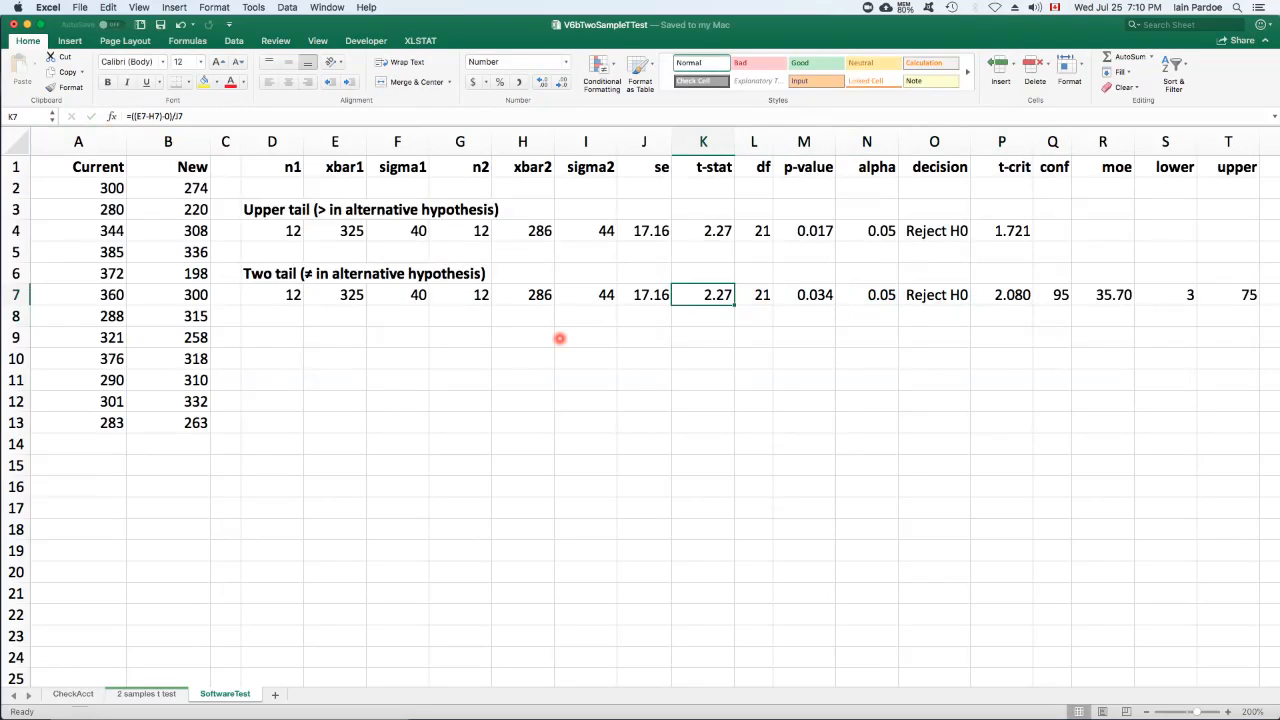
key("Right")
key("Right")
key("Right")
key("Right")
key("Right")
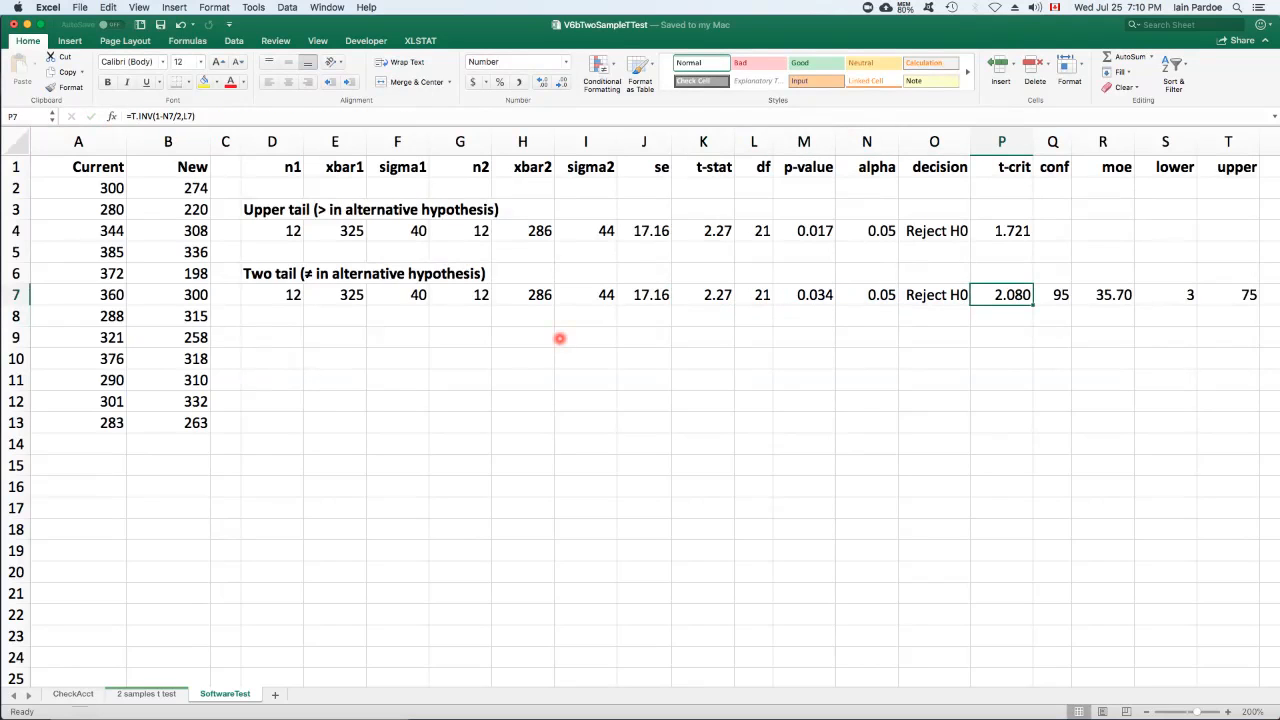
key("Left")
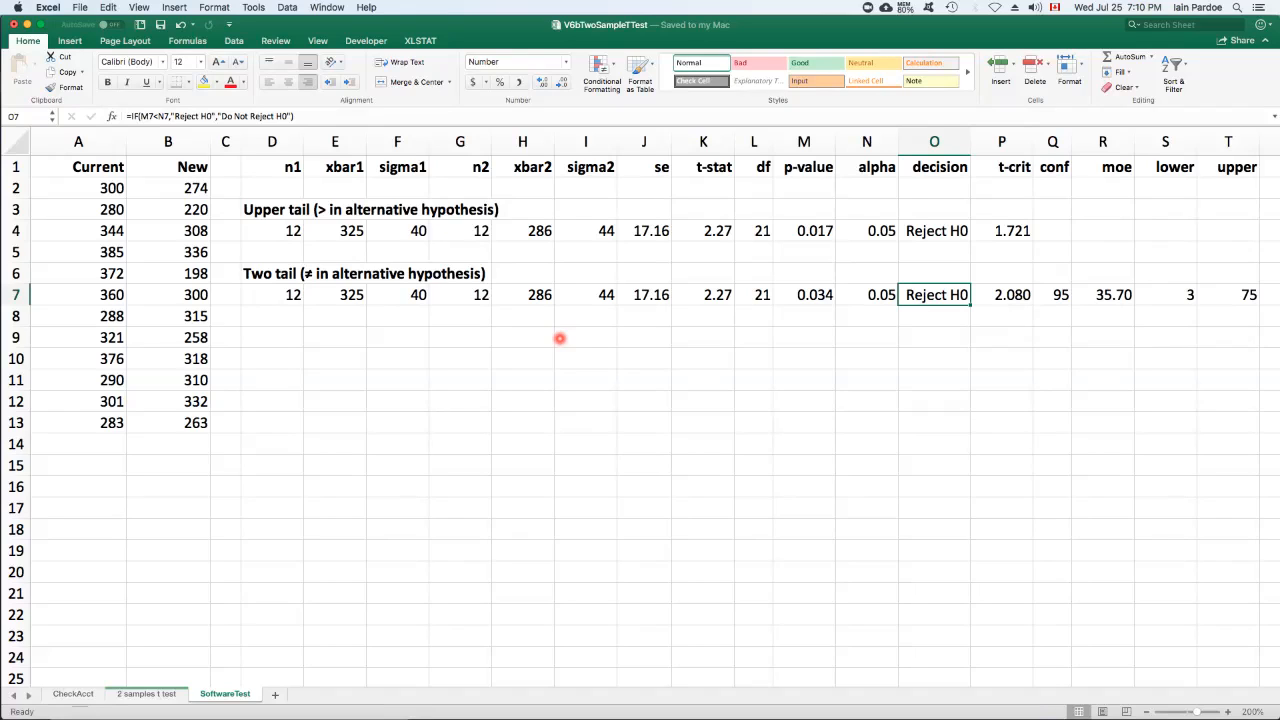
Inspect the cell references in the margin of error formula in R7
key("Right")
key("Right")
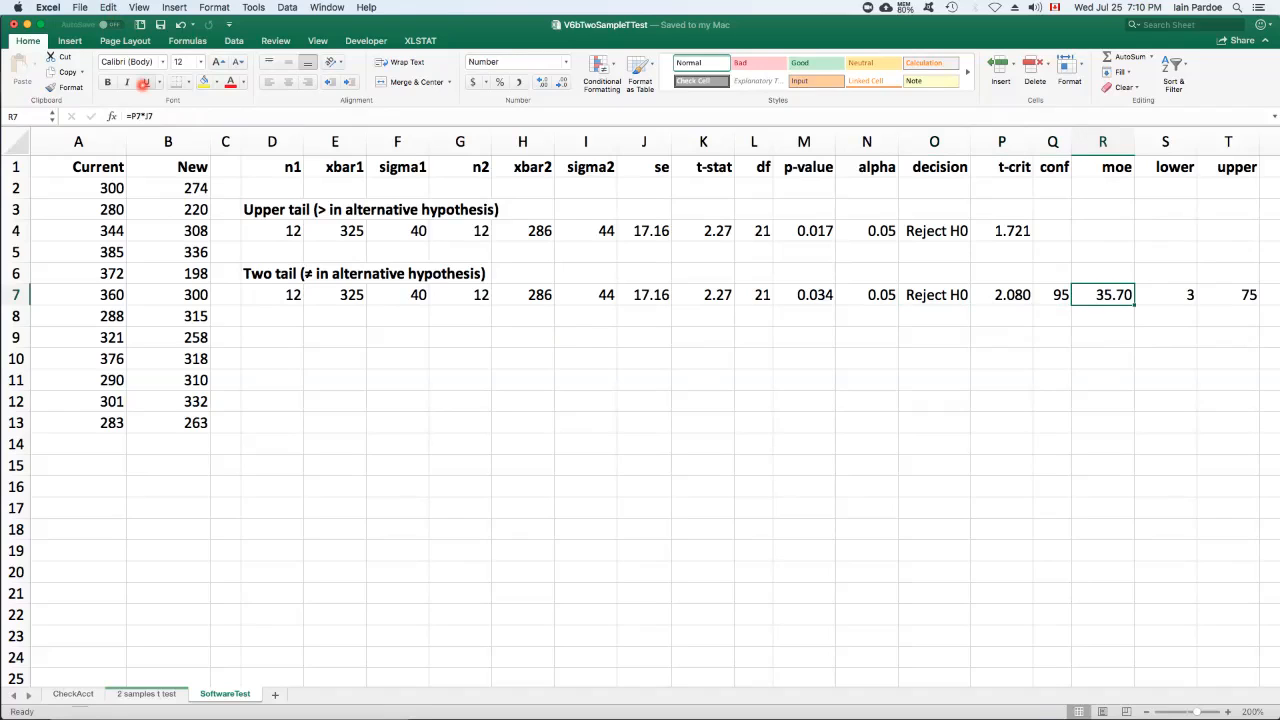
left_click(179, 116)
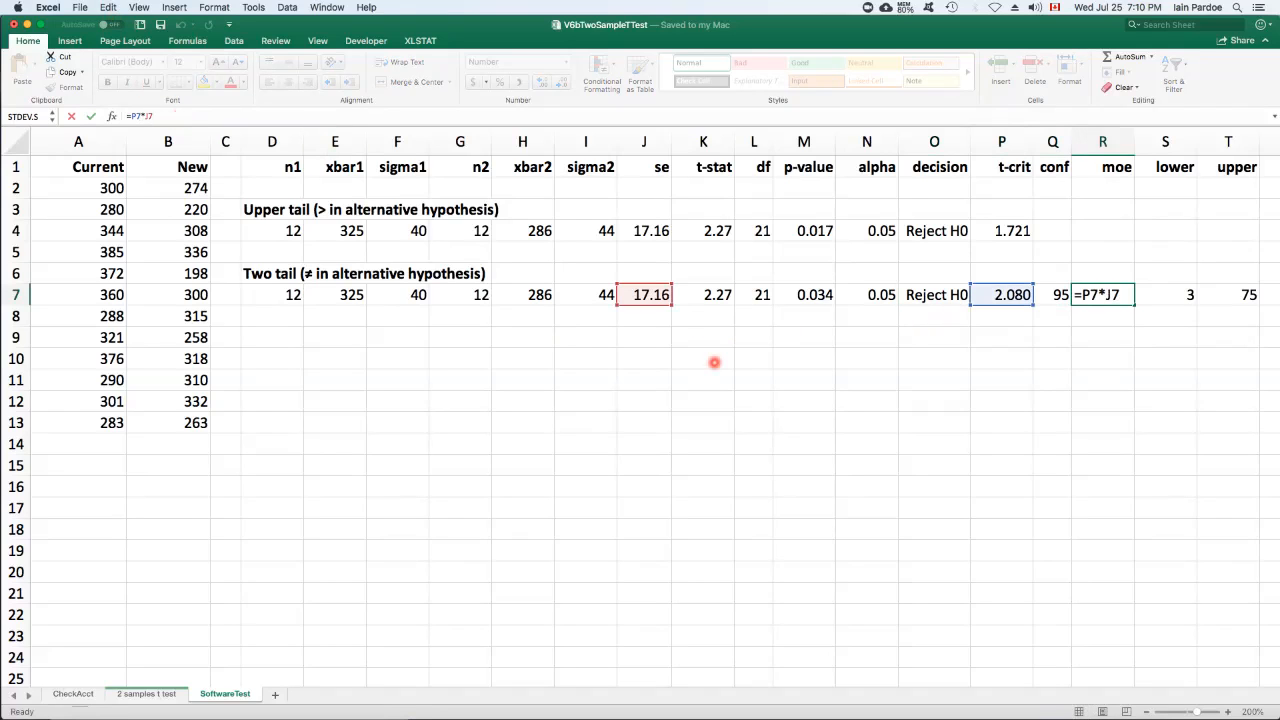
key("shift+Return")
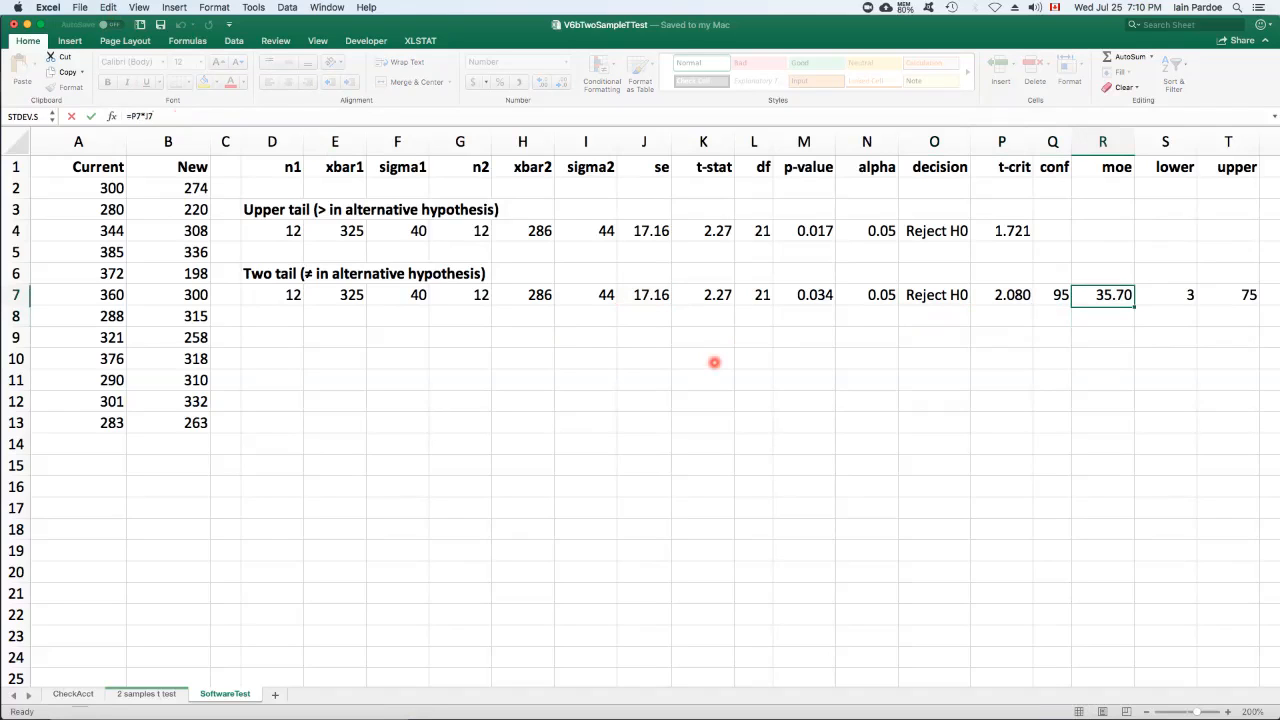
Review the lower and upper confidence limit formulas in S7 and T7
key("Down")
key("Right")
key("Right")
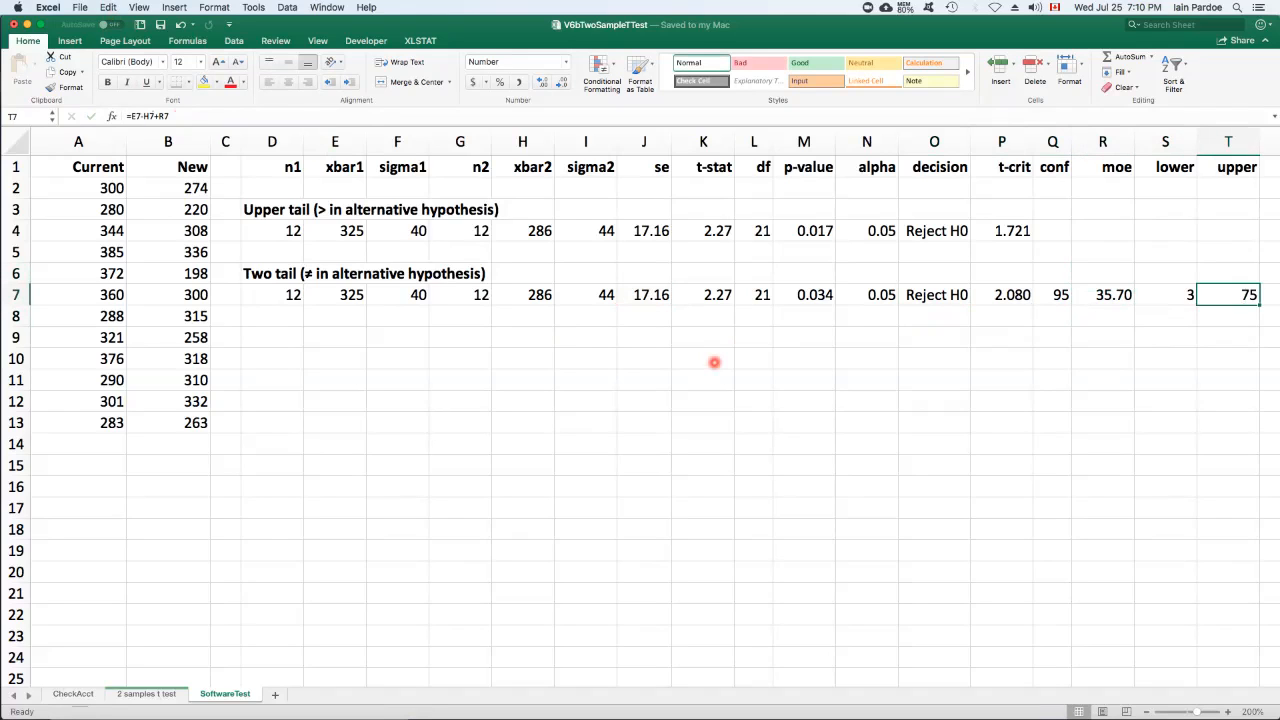
Check the lower confidence limit in S7 and highlight the upper-tail calculations from n1 through df in D4:L4
key("Left")
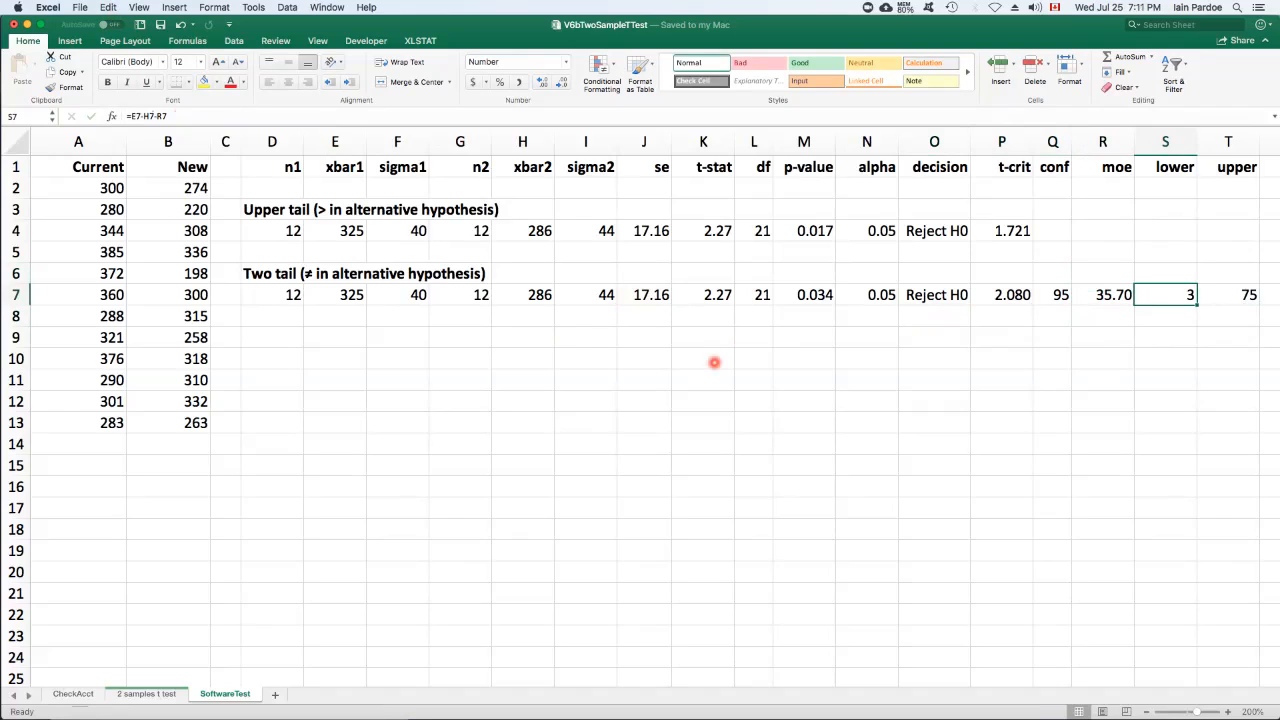
left_click(268, 238)
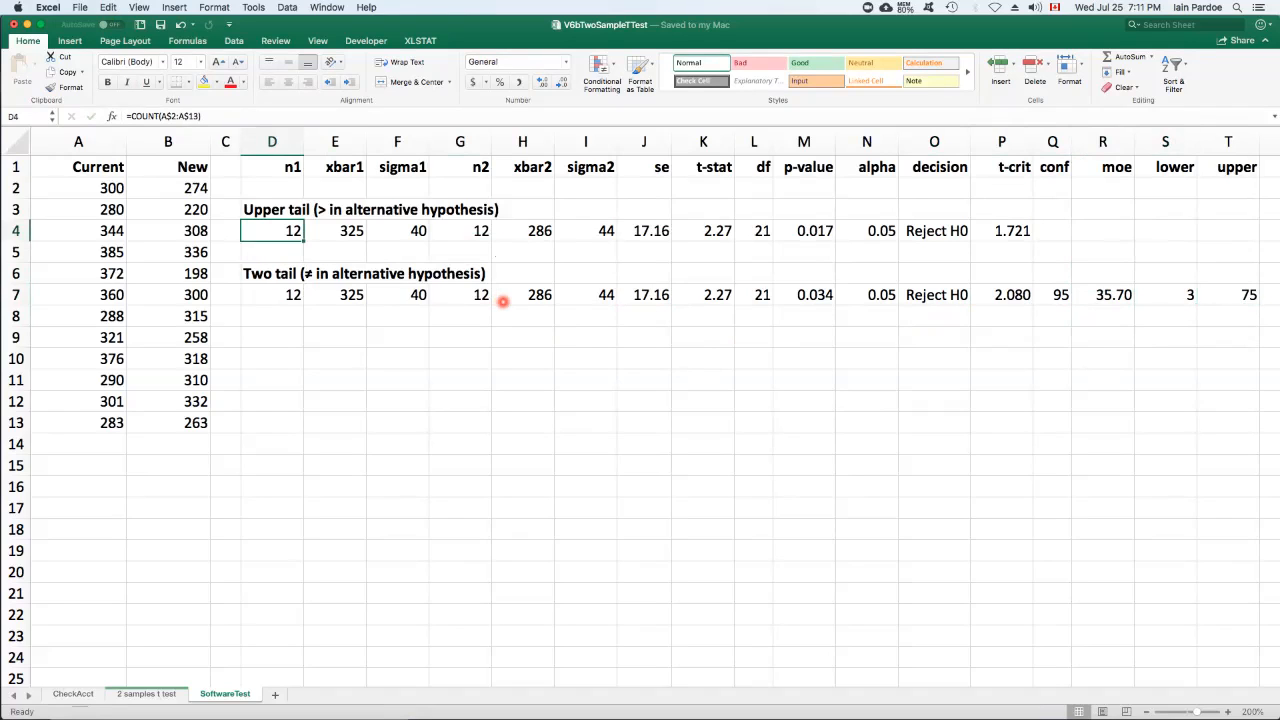
key("shift+Right")
key("shift+Right")
key("shift+Right")
key("shift+Right")
key("shift+Right")
key("shift+Right")
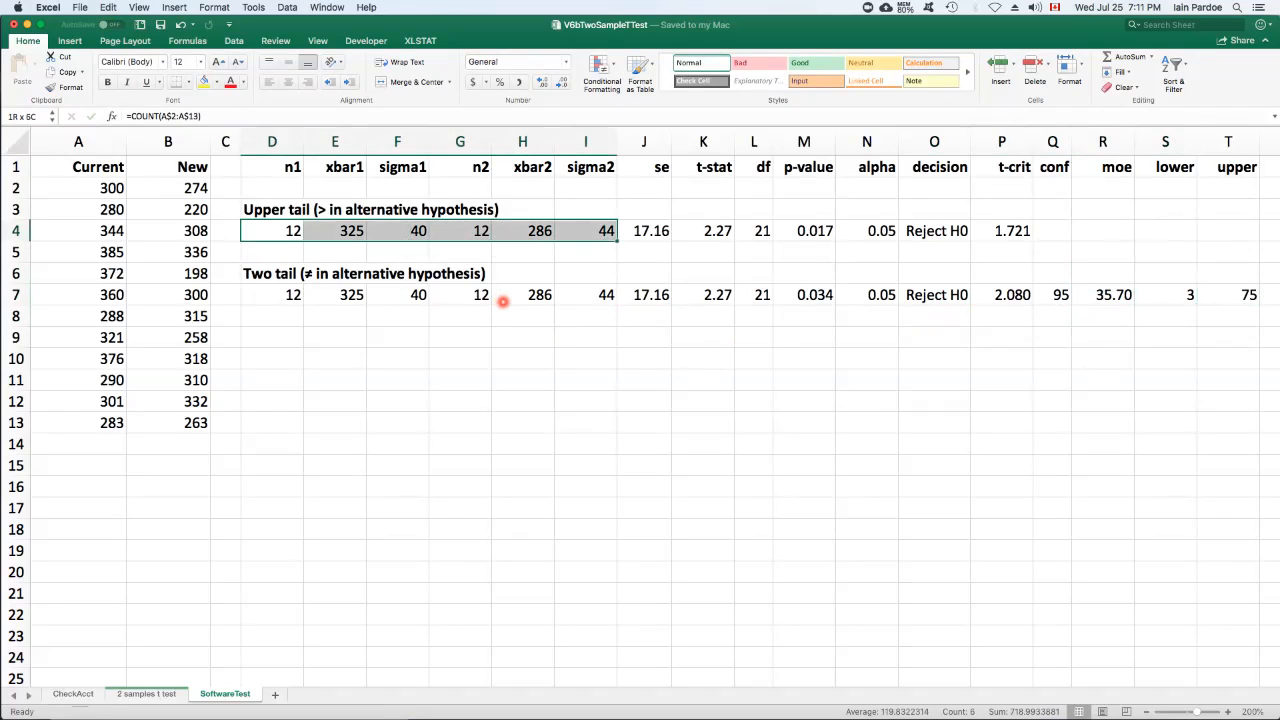
key("shift+Right")
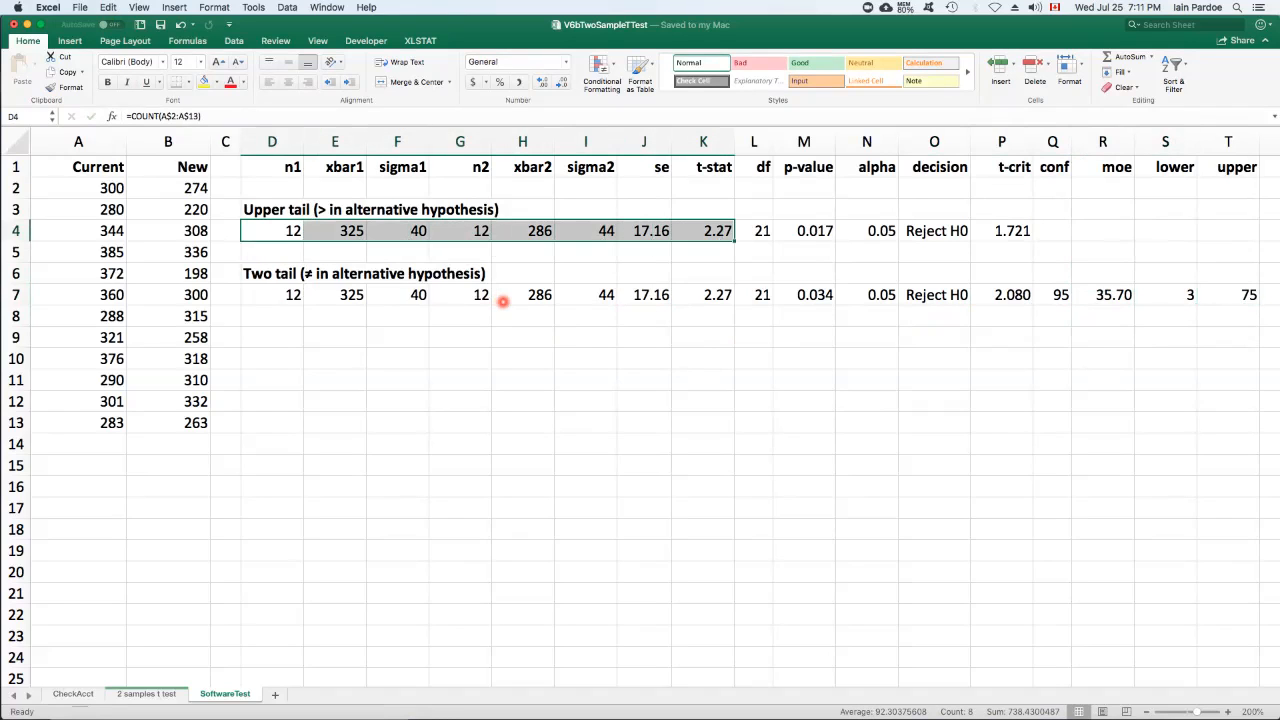
key("shift+Right")
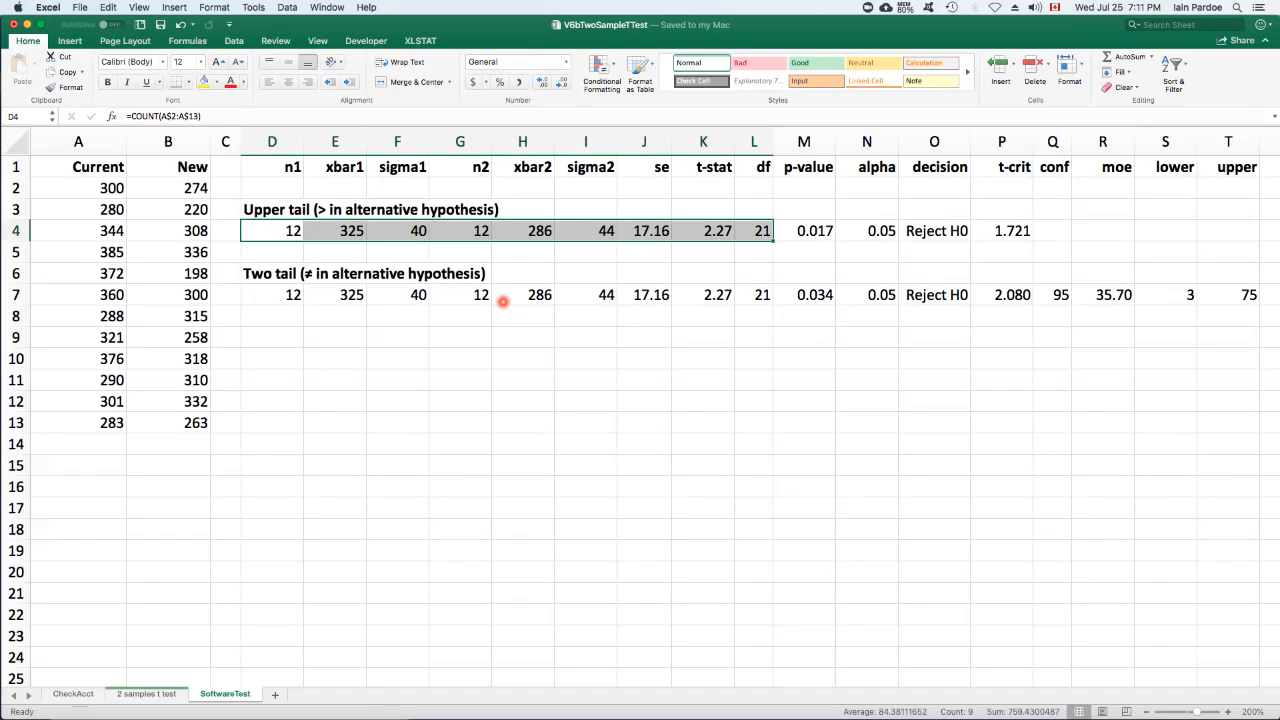
Review the upper-tail p-value formula in M4 with its t-statistic in K4, and compare it with the two-tail p-value formula in M7
left_click(812, 232)
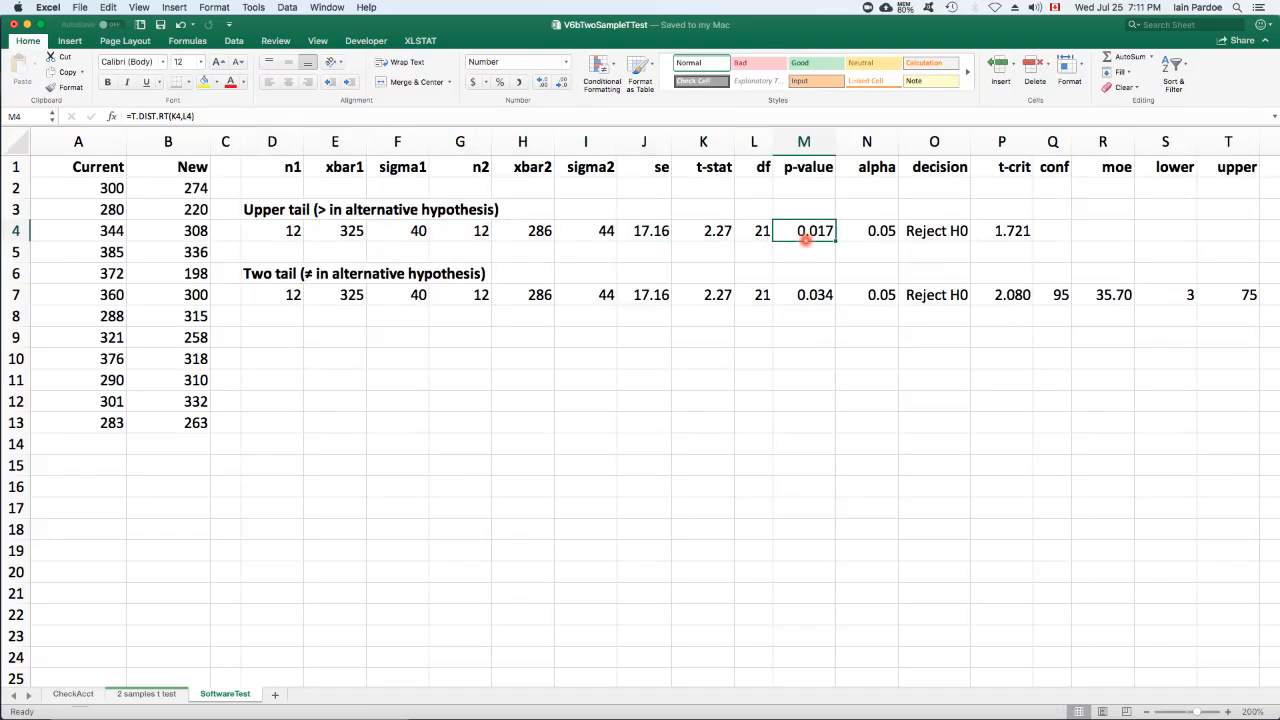
left_click(713, 236)
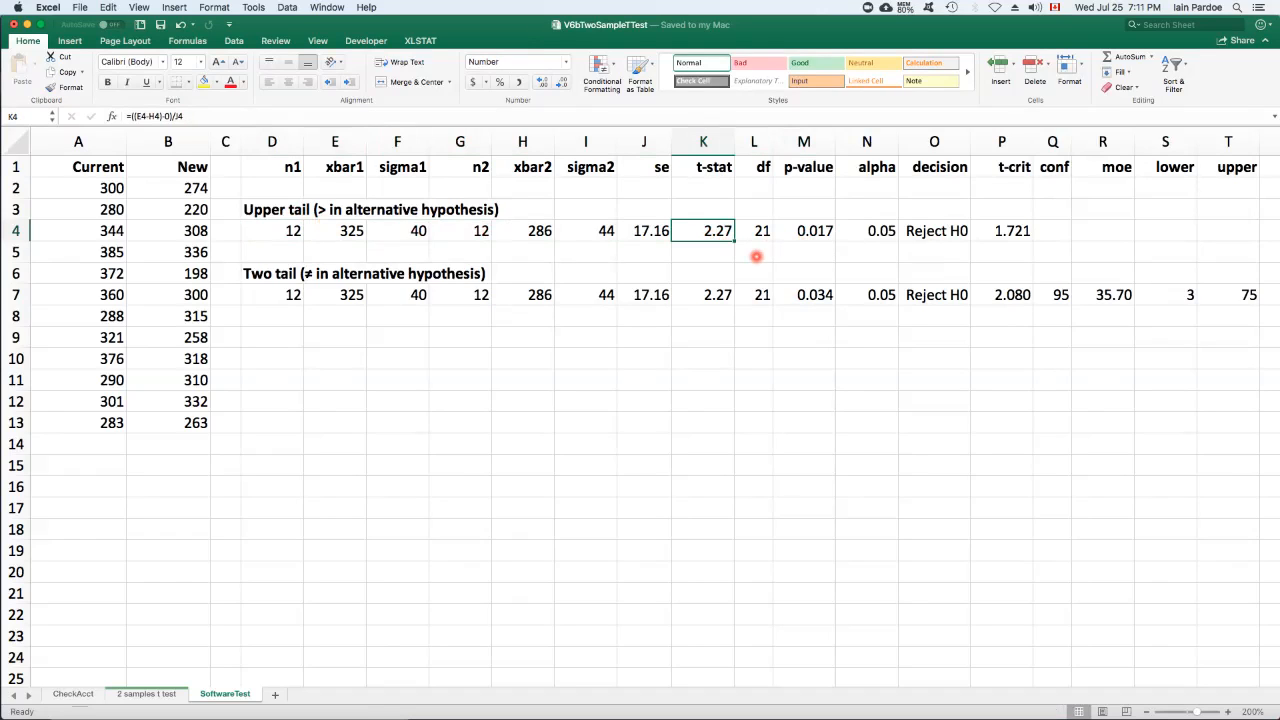
left_click(805, 236)
left_click(815, 292)
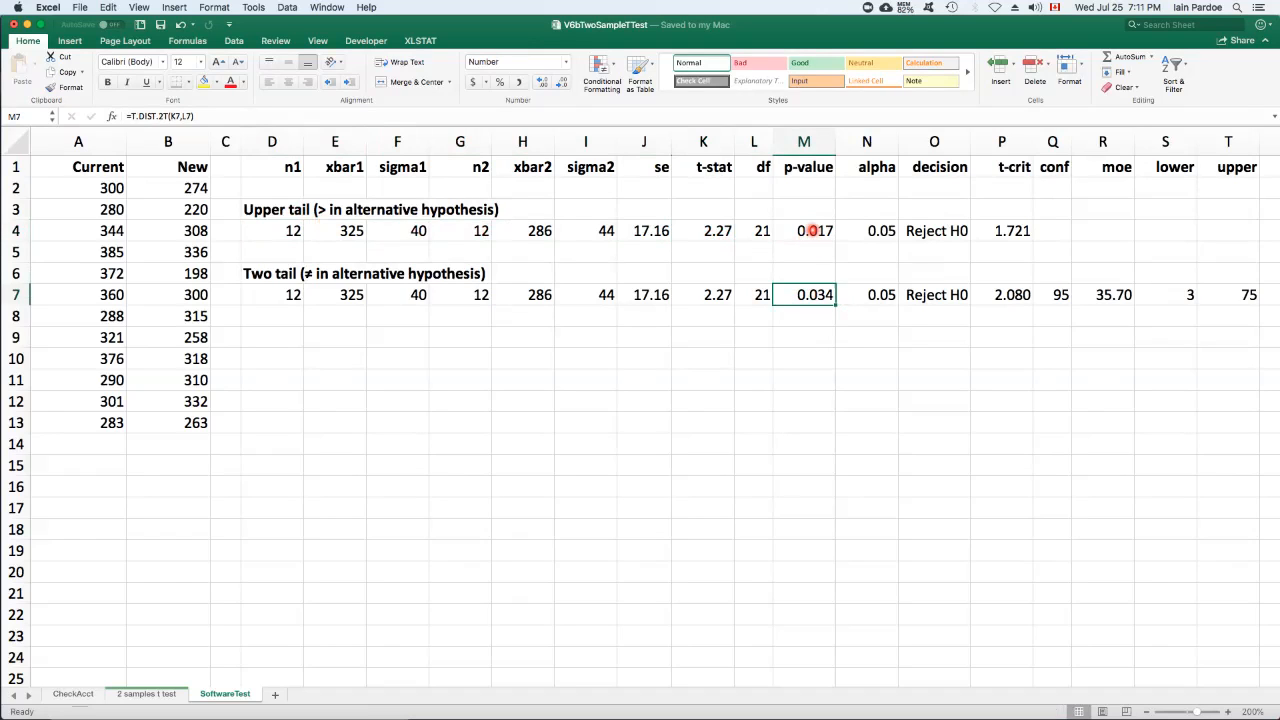
Inspect the cell references in the upper-tail decision formula in O4
left_click(922, 231)
left_click(323, 117)
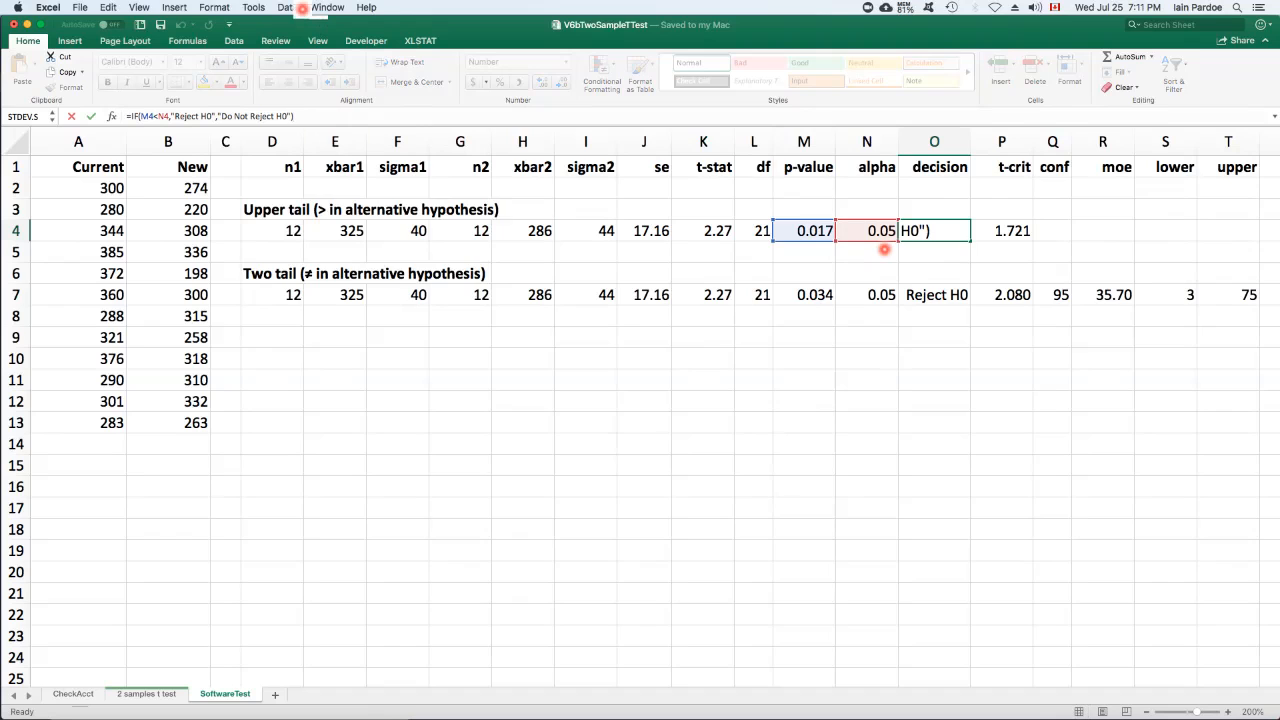
key("Return")
key("Up")
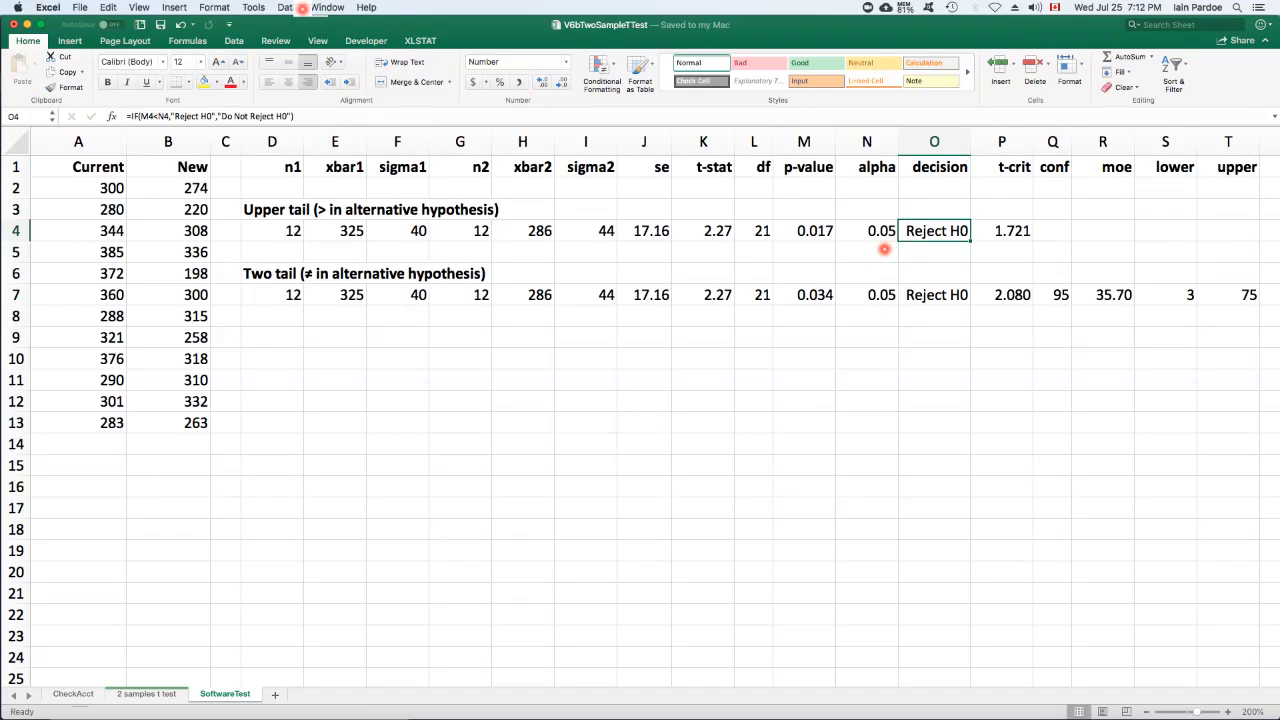
Inspect the cell references in the upper-tail critical t-value formula in P4
key("Right")
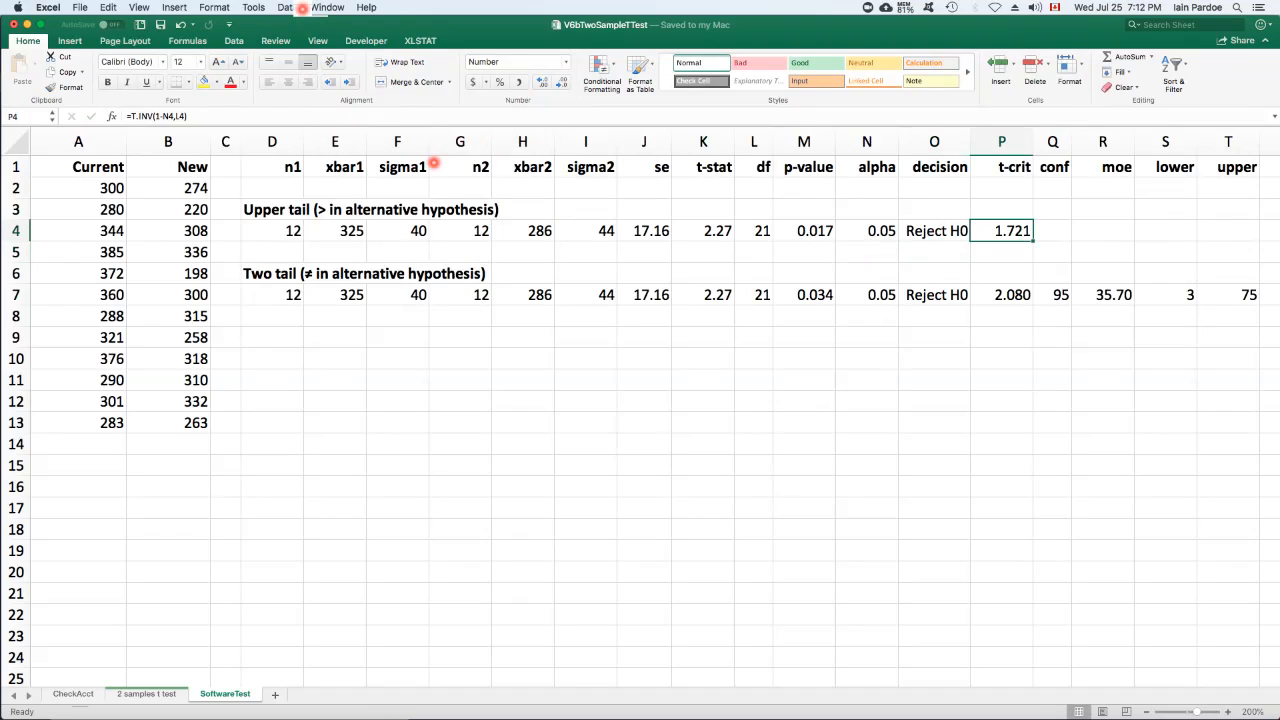
key("F2")
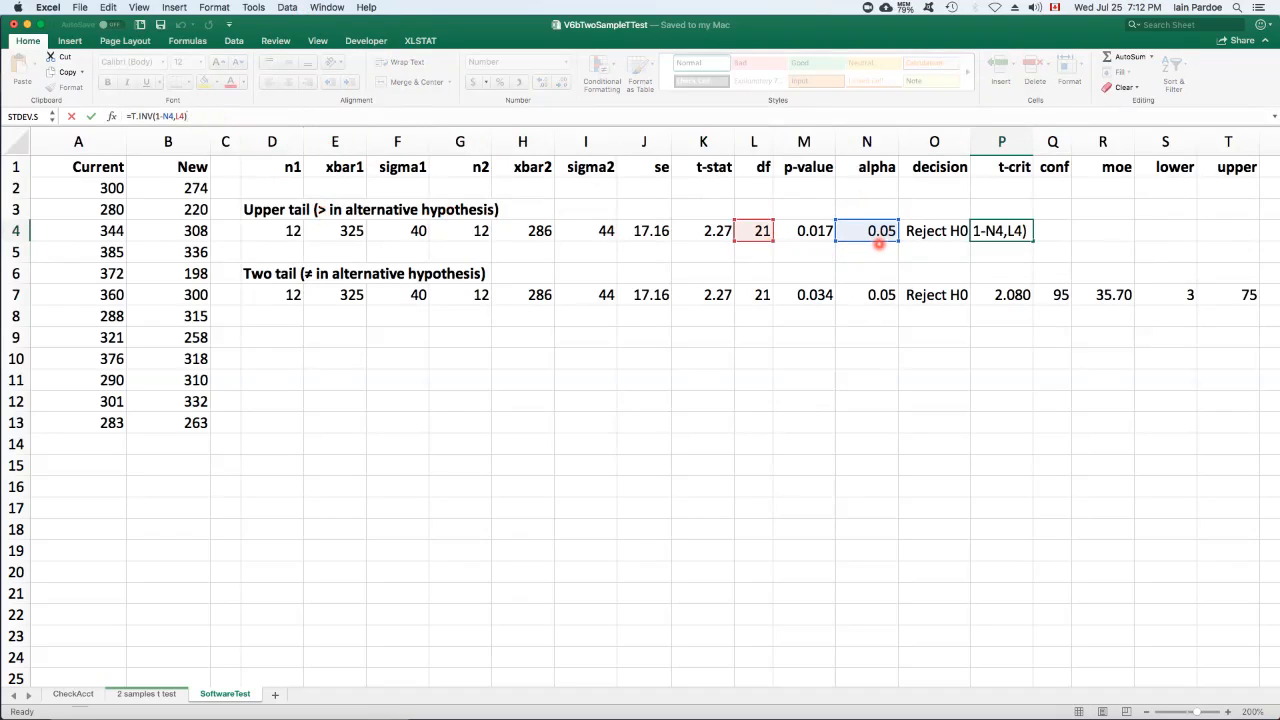
key("Return")
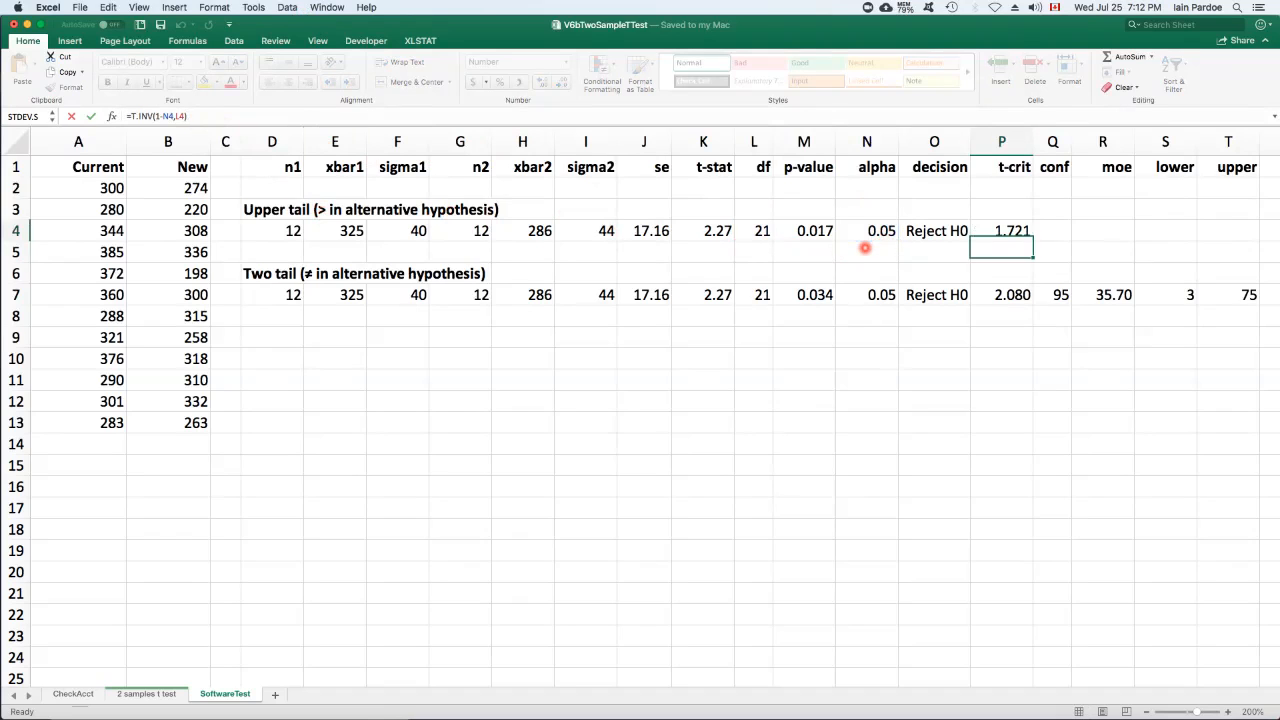
key("Up")
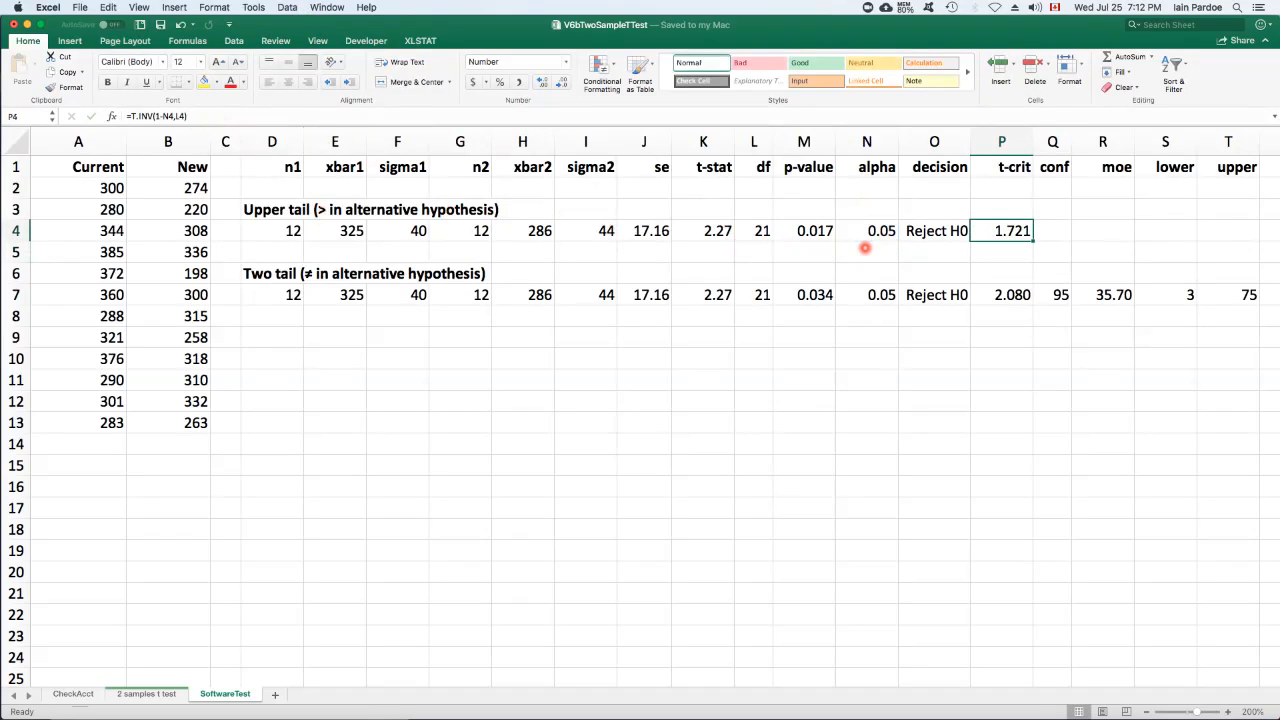
Check the upper-tail t-statistic in K4 and p-value in M4 against the decision in O4
left_click(705, 231)
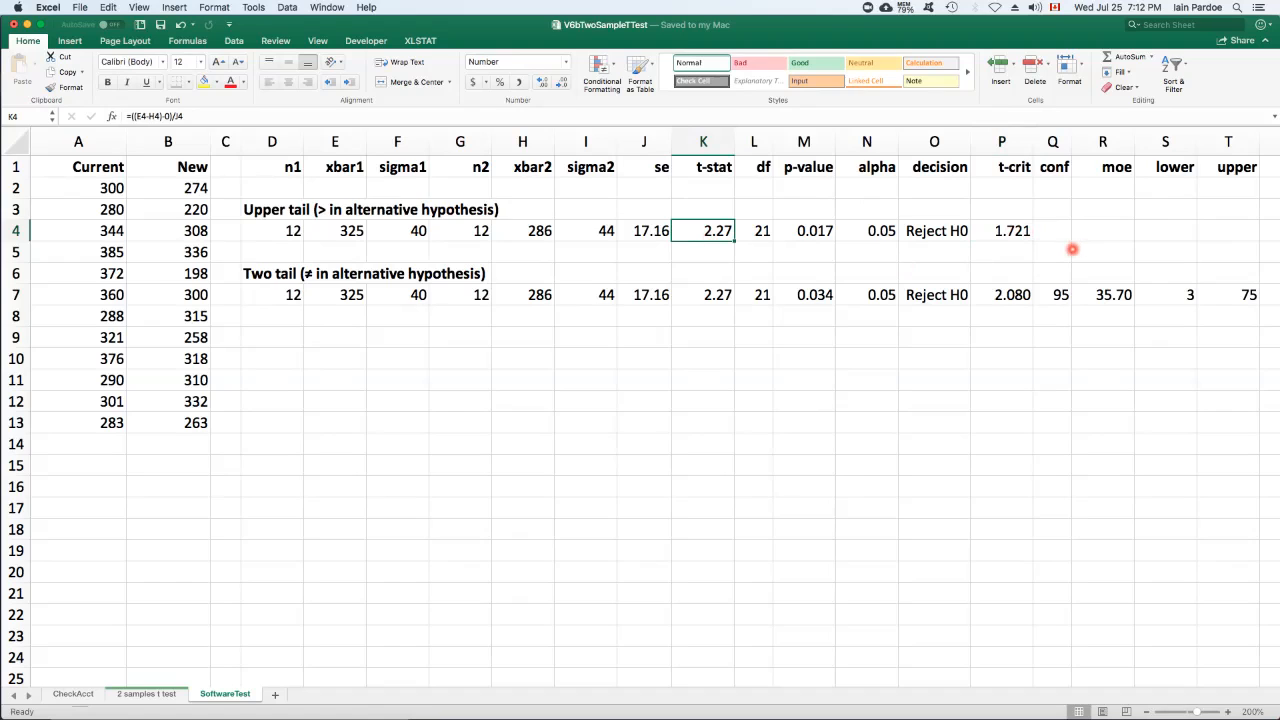
left_click(946, 230)
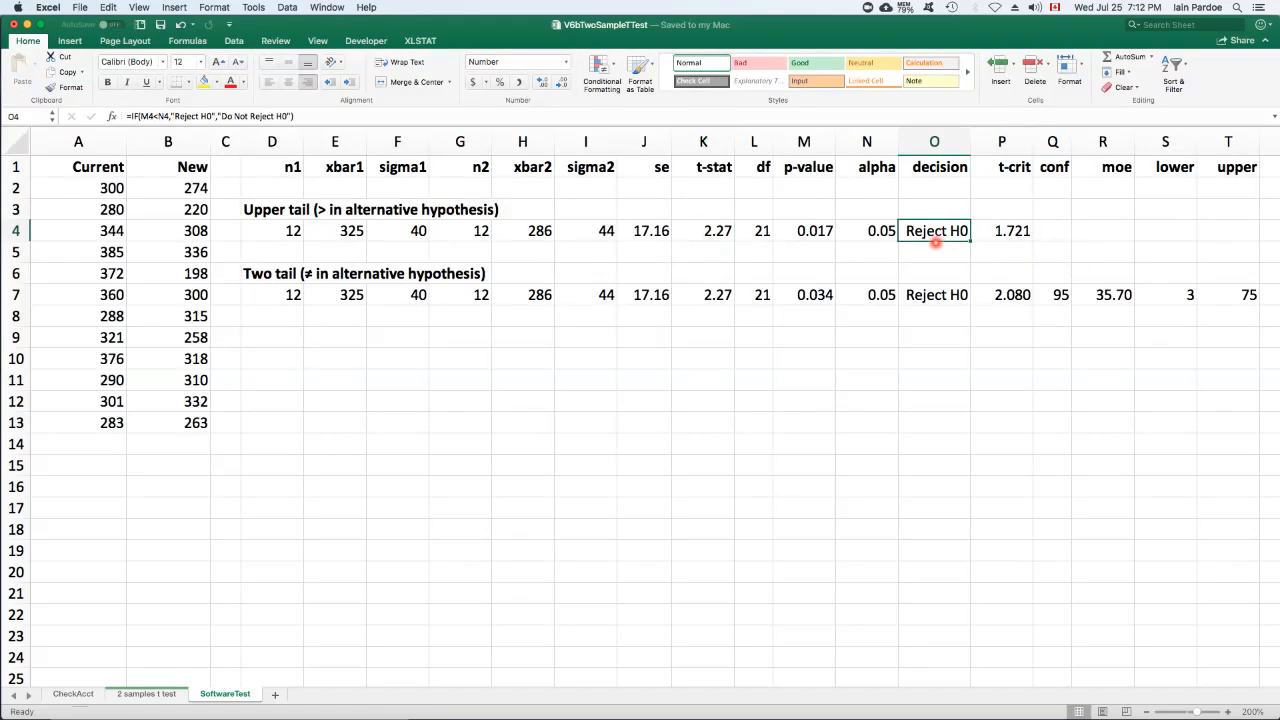
left_click(822, 230)
left_click(946, 238)
Start the XLSTAT two-sample t-test and z-test and set Sample 1 to the Current data, SoftwareTest!$A$1:$A$13
left_click(267, 340)
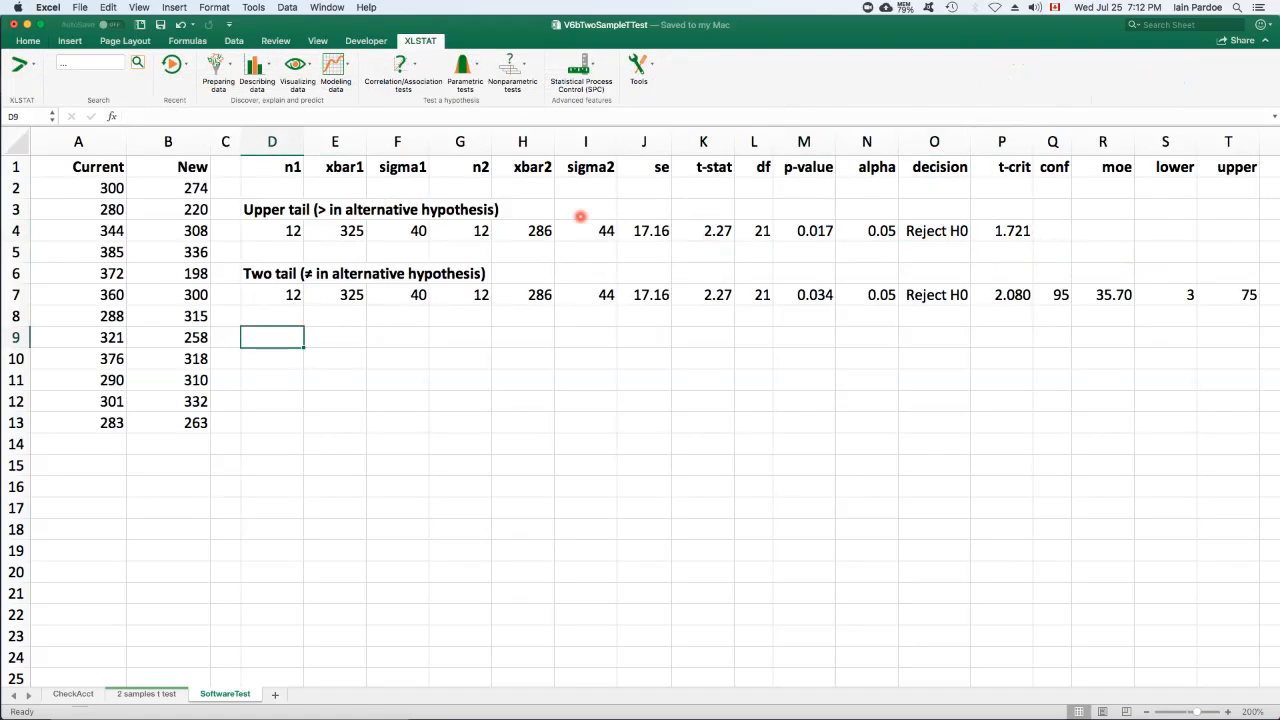
left_click(468, 68)
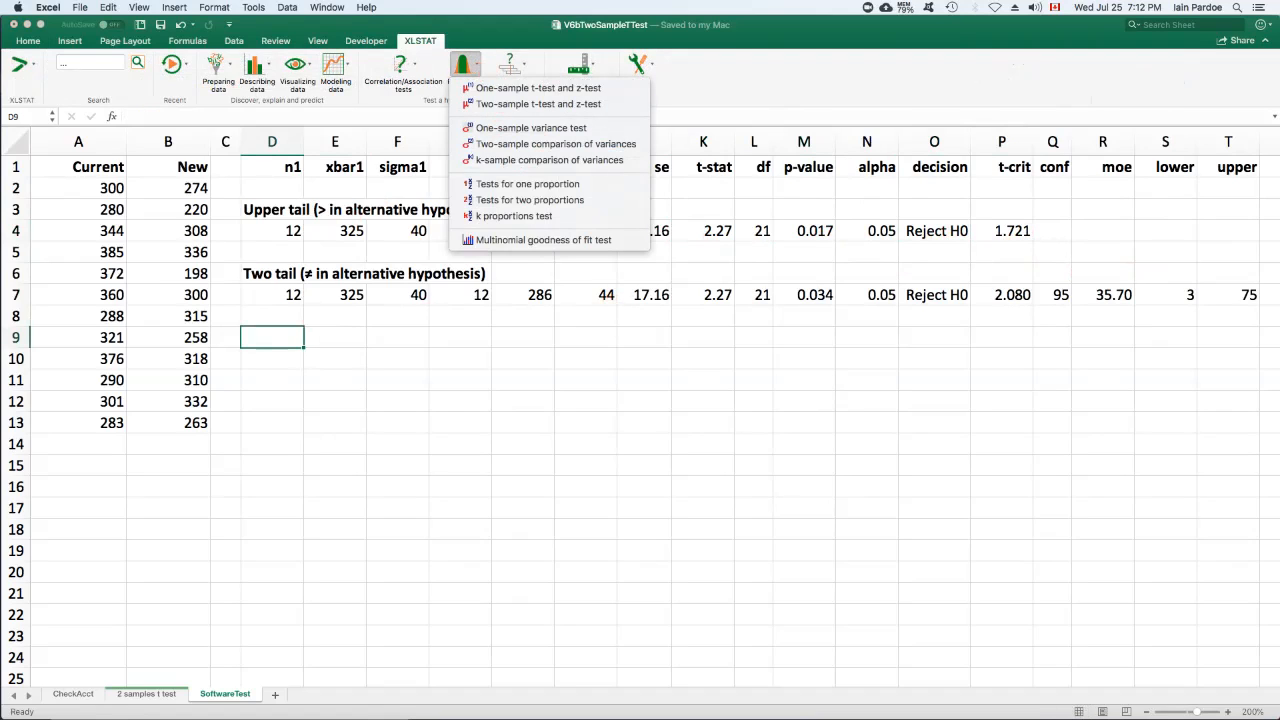
left_click(510, 105)
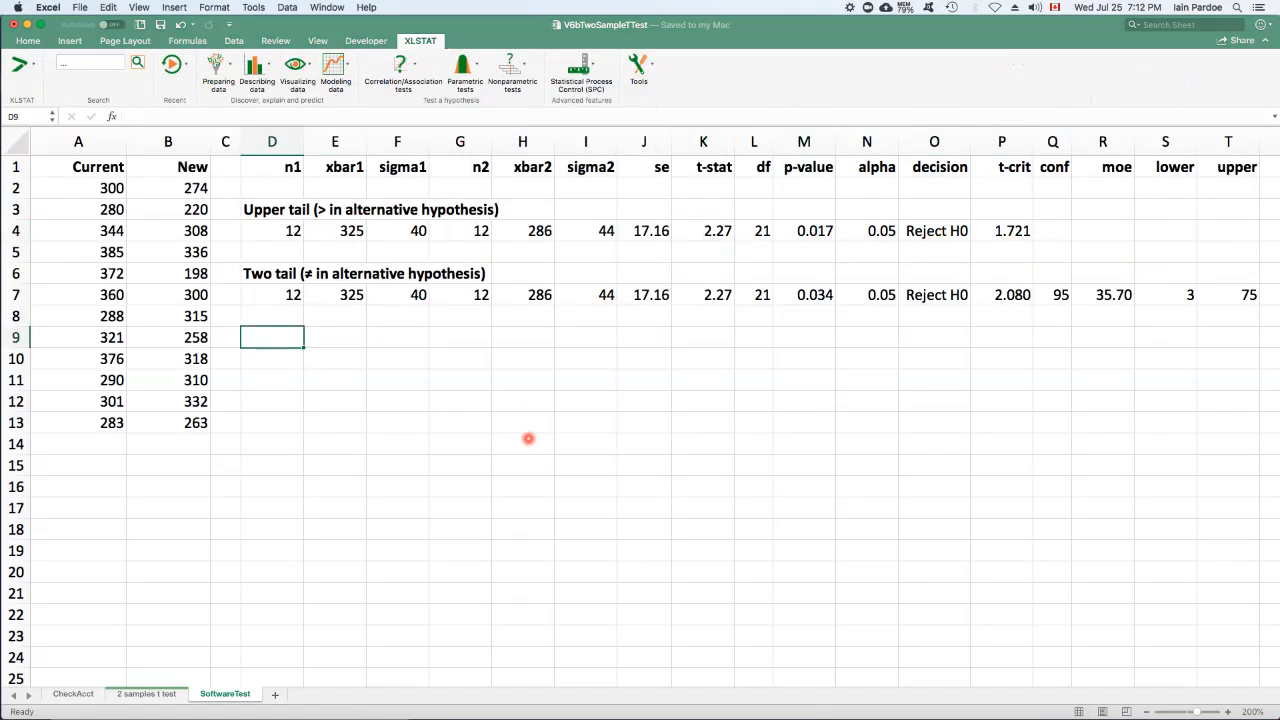
left_click(621, 307)
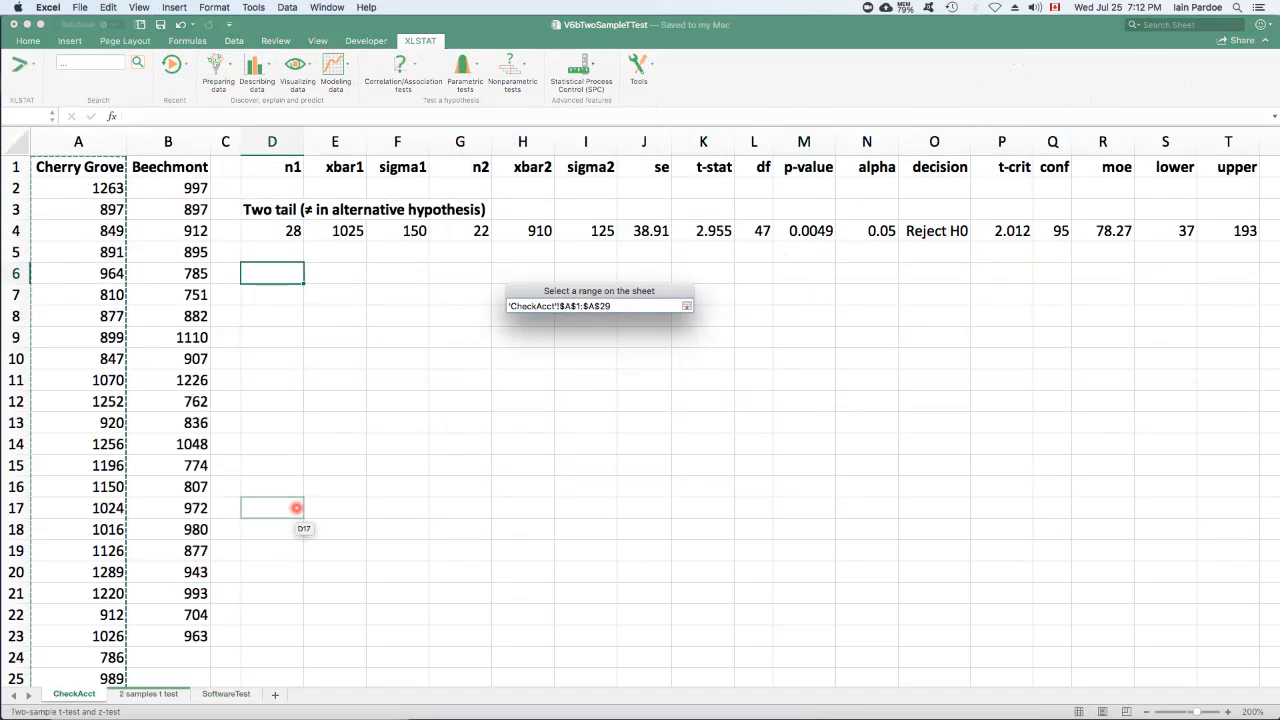
left_click(218, 694)
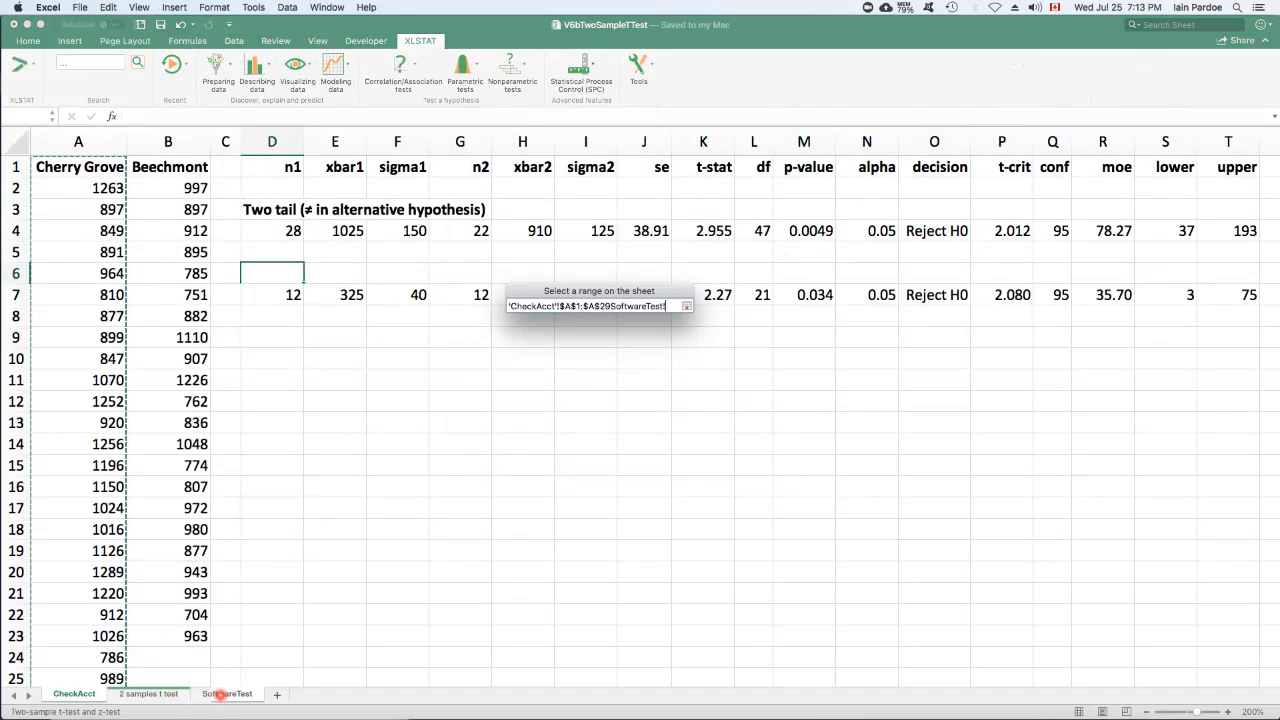
left_click(100, 170)
left_click_drag(100, 170, 89, 422)
key("Return")
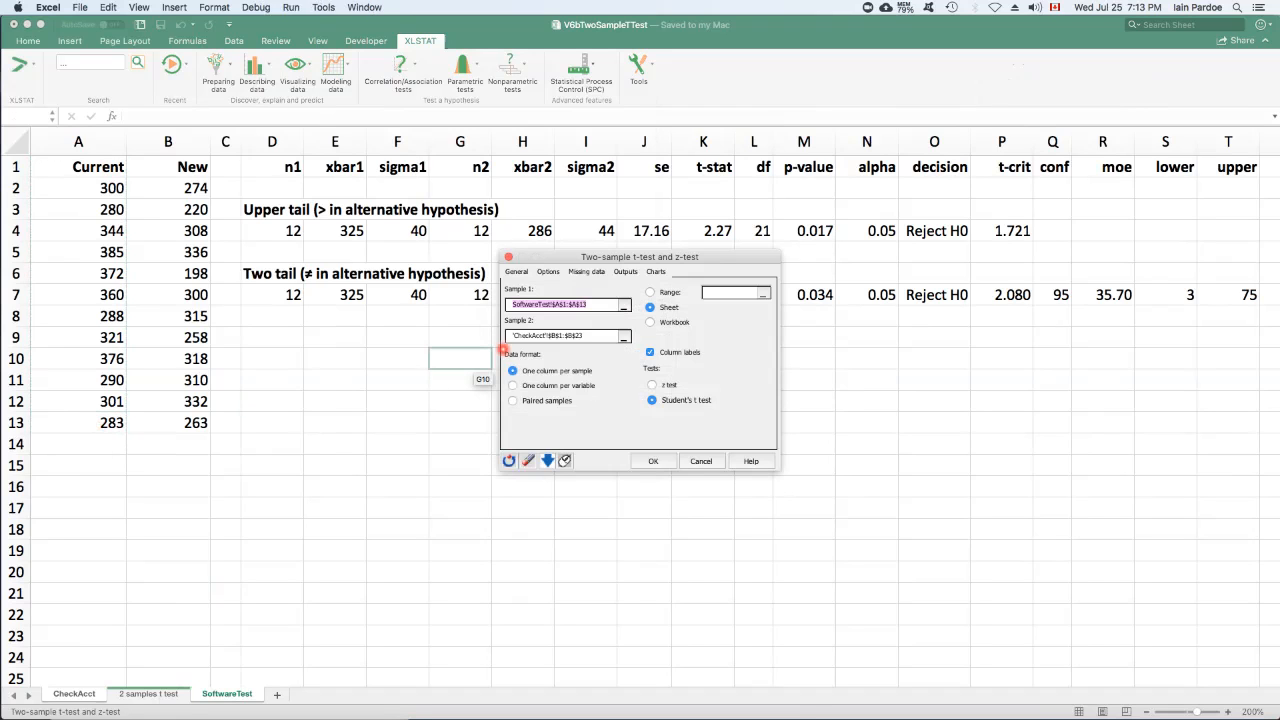
Set Sample 2 of the test to the New data, SoftwareTest!$B$1:$B$13
left_click(623, 338)
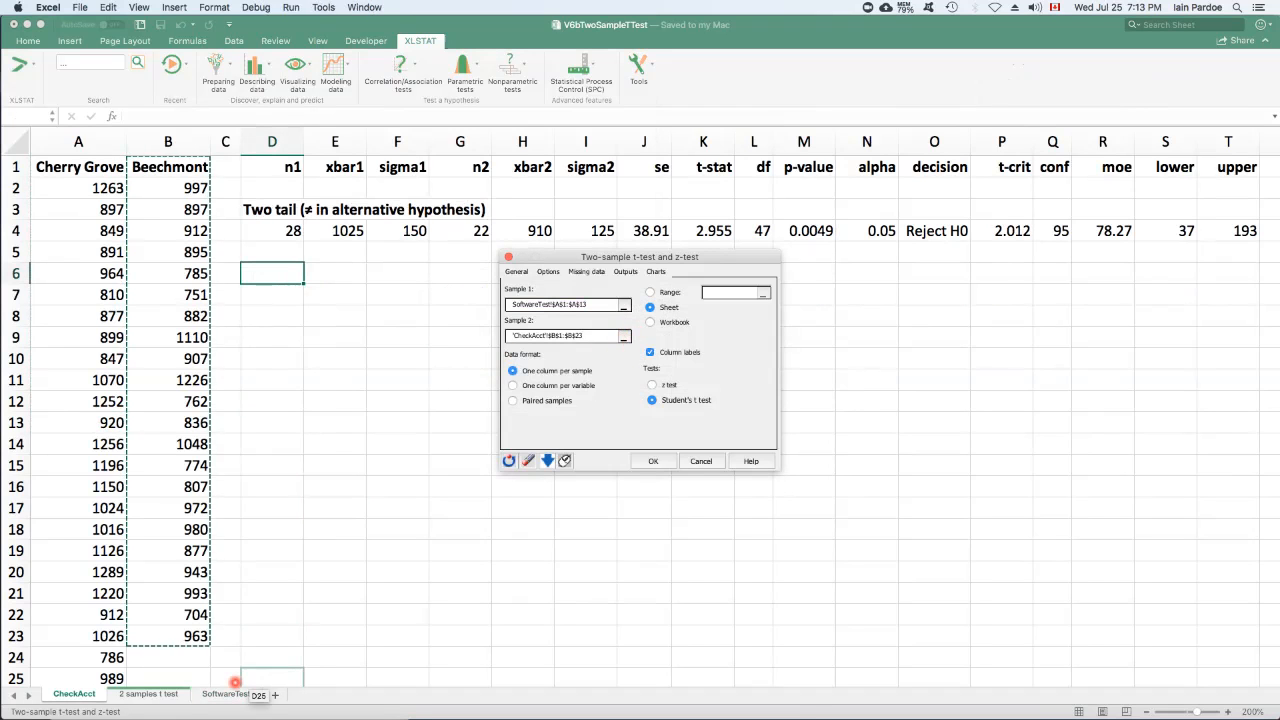
left_click(226, 694)
left_click_drag(164, 168, 165, 422)
key("Return")
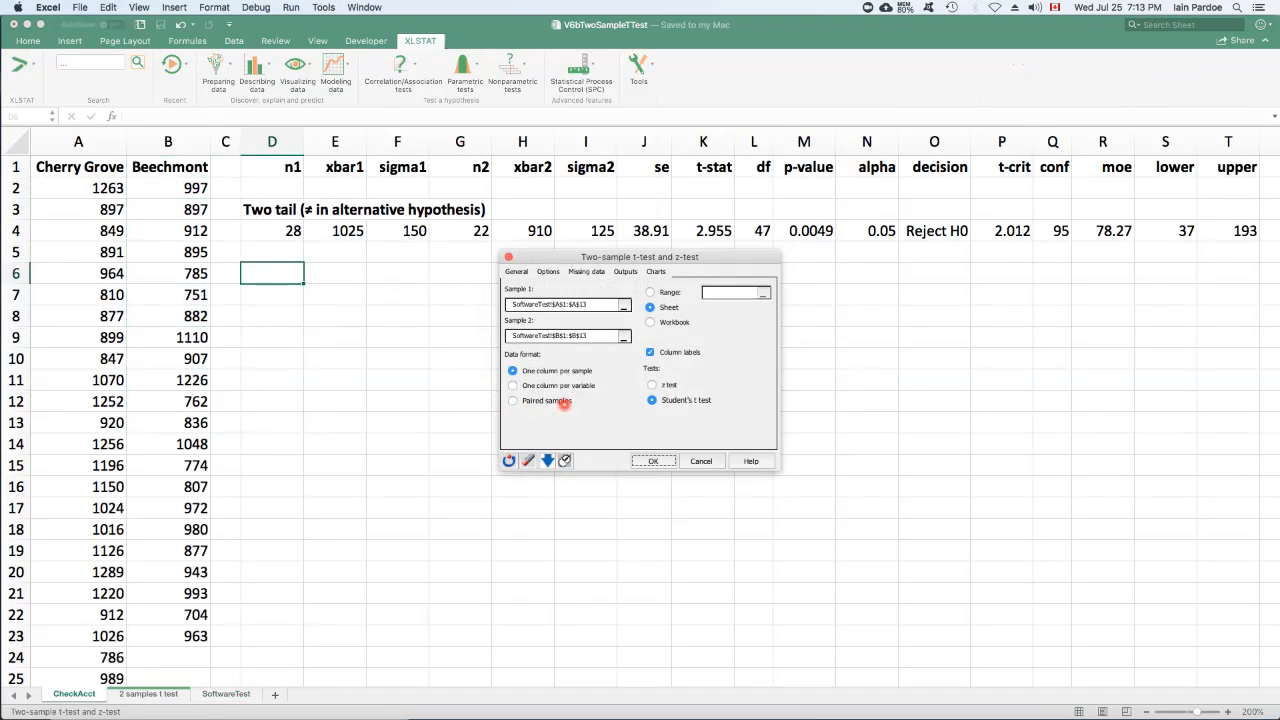
Set the alternative hypothesis to Mean 1 - Mean 2 > D and run the two-sample test
left_click(548, 271)
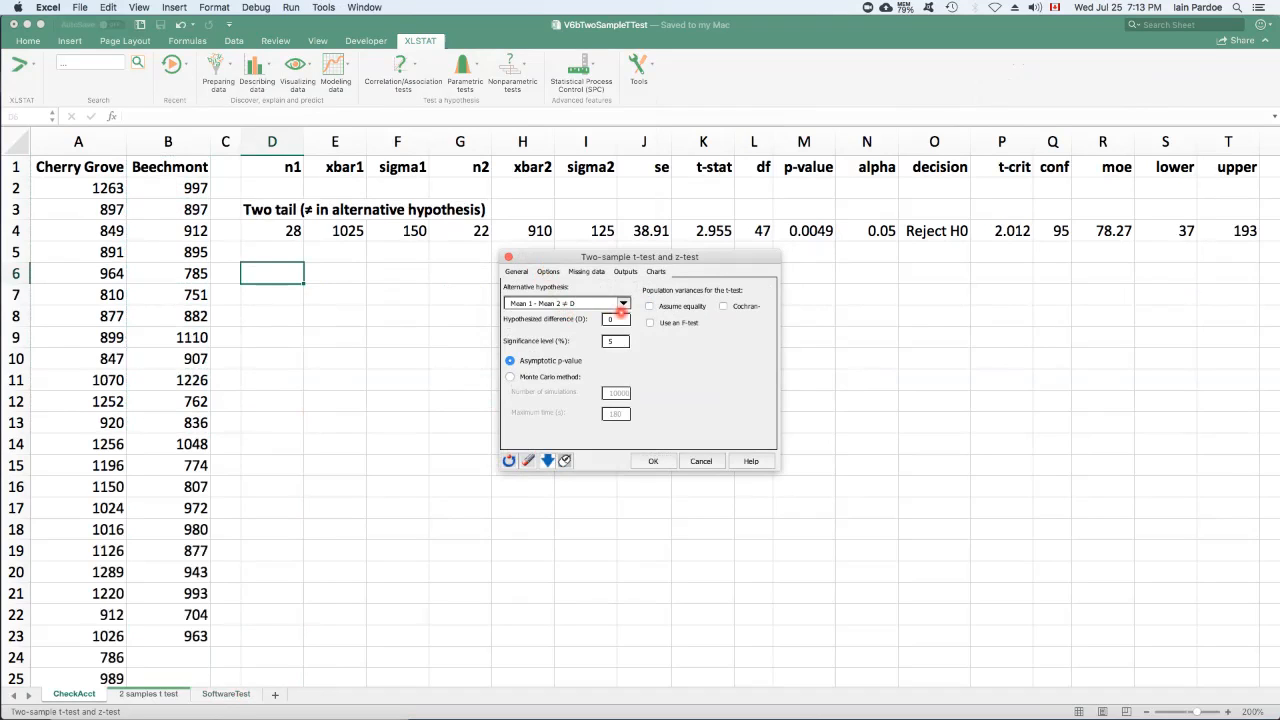
left_click(621, 304)
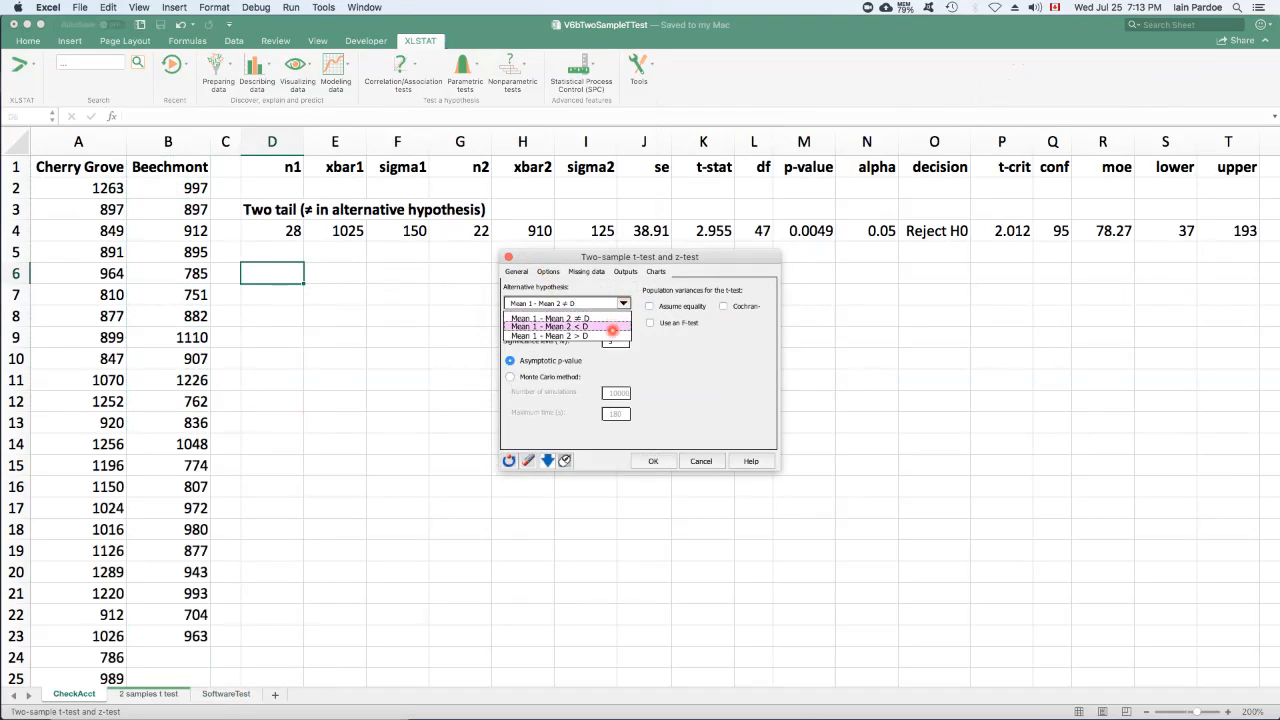
left_click(607, 335)
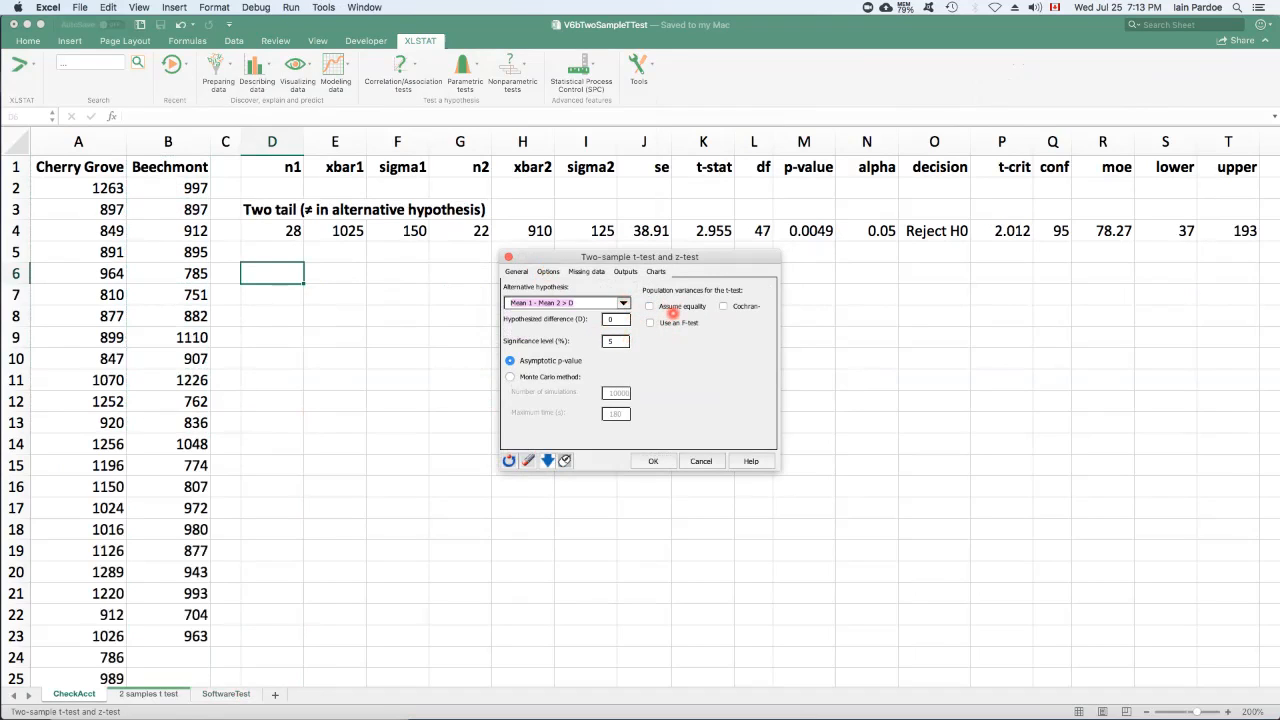
left_click(655, 461)
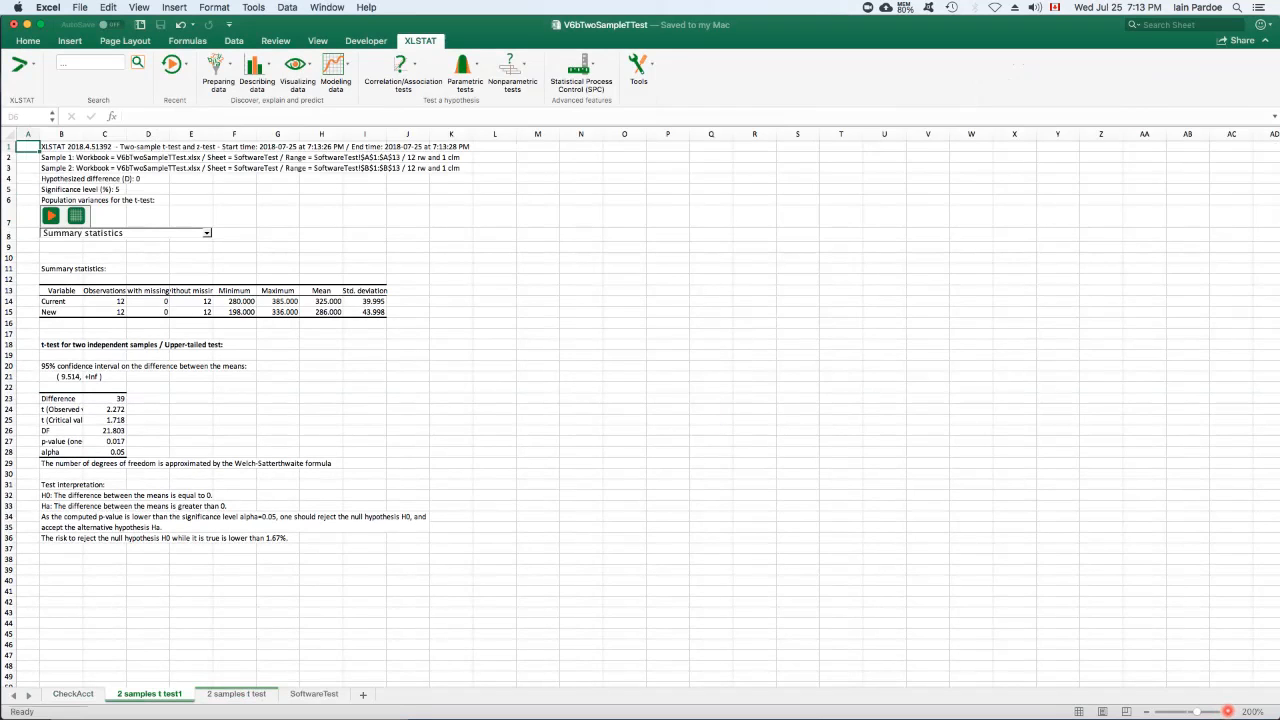
Enlarge the 2 samples t test1 results to 150% and examine the upper-tailed test output, including the observed t-value in C24
left_click(1228, 711)
left_click(1228, 711)
left_click(1228, 711)
left_click(1228, 711)
left_click(1228, 711)
left_click(1228, 711)
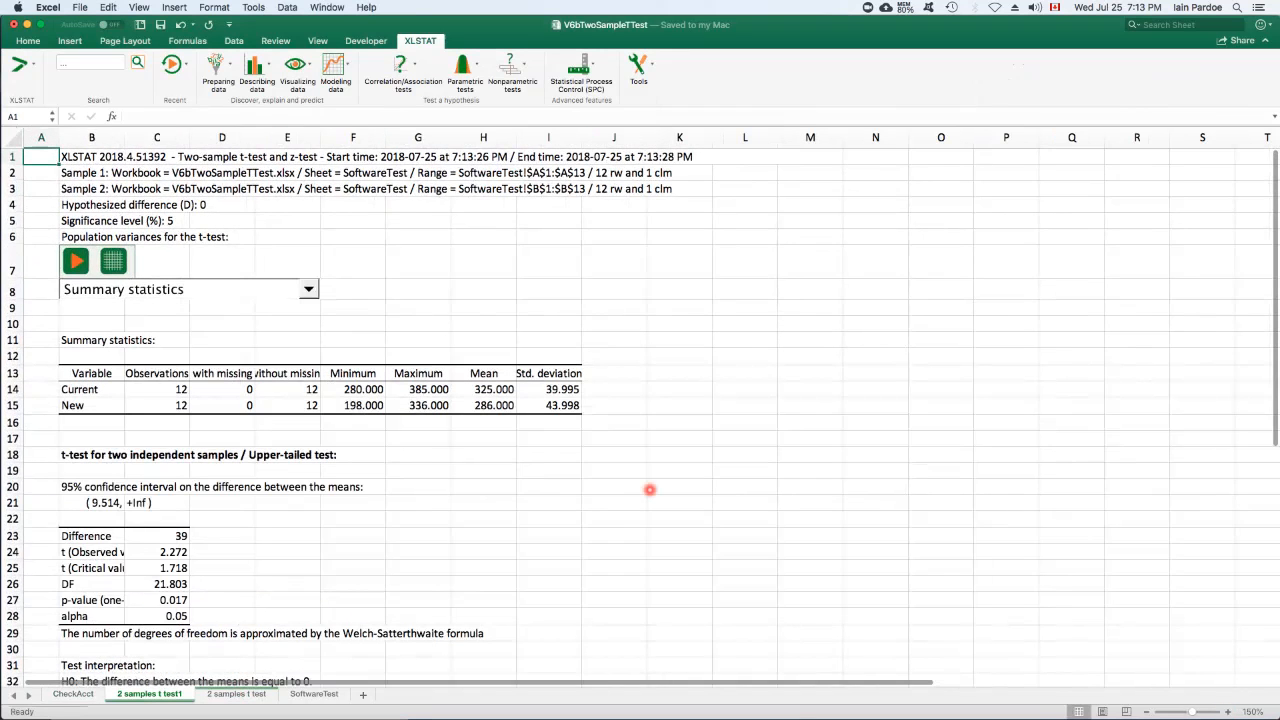
scroll(360, 494, "down", 3)
scroll(360, 494, "down", 5)
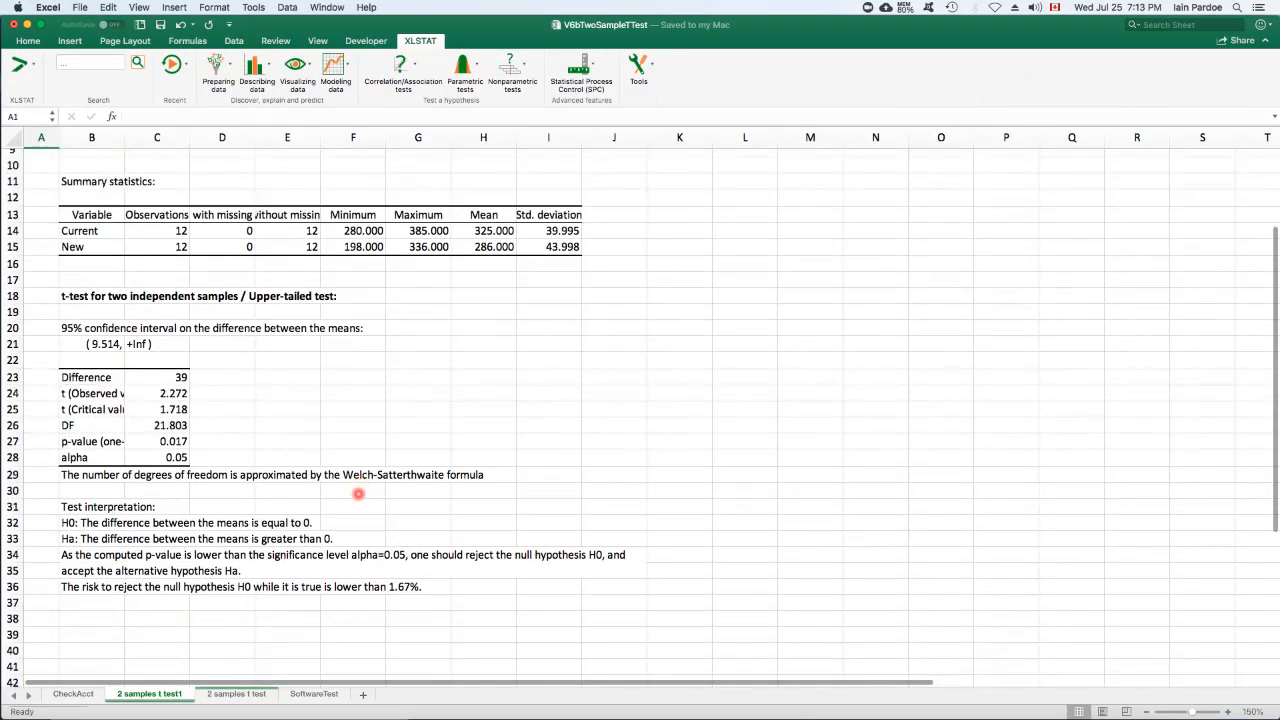
left_click(160, 393)
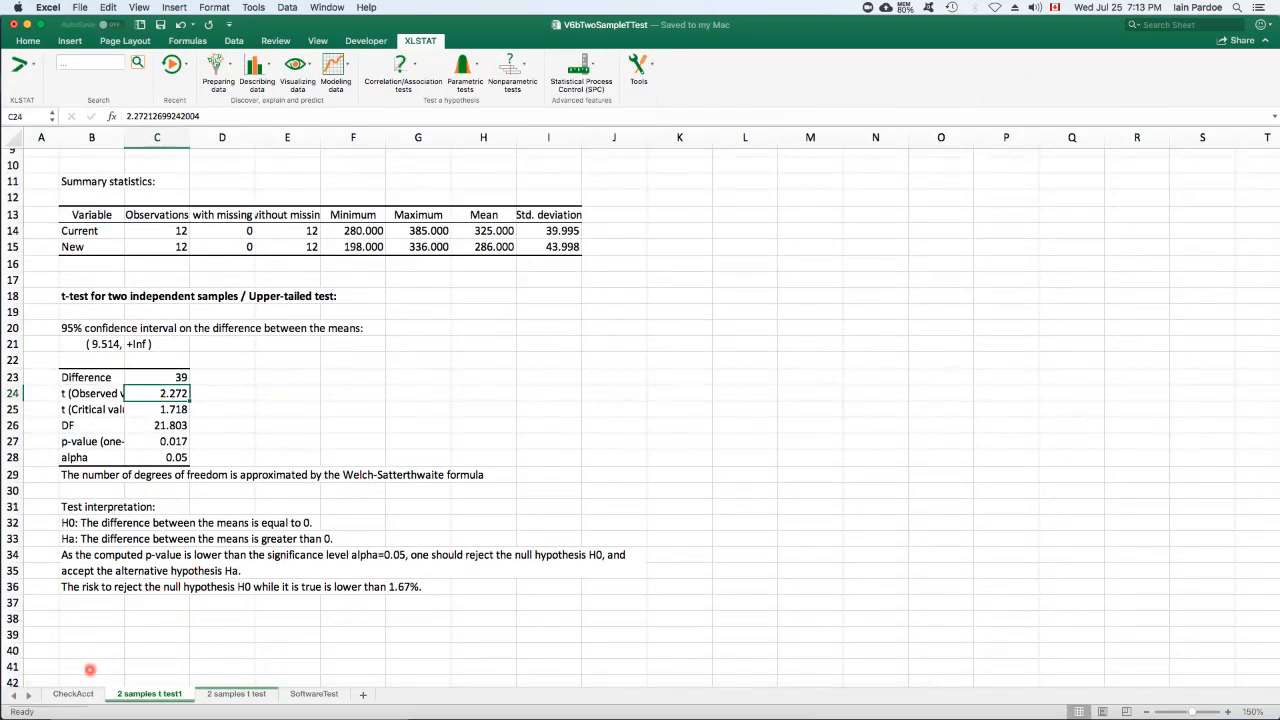
Increase the upper-tail t-stat in K4 of the SoftwareTest sheet to three decimal places
left_click(79, 694)
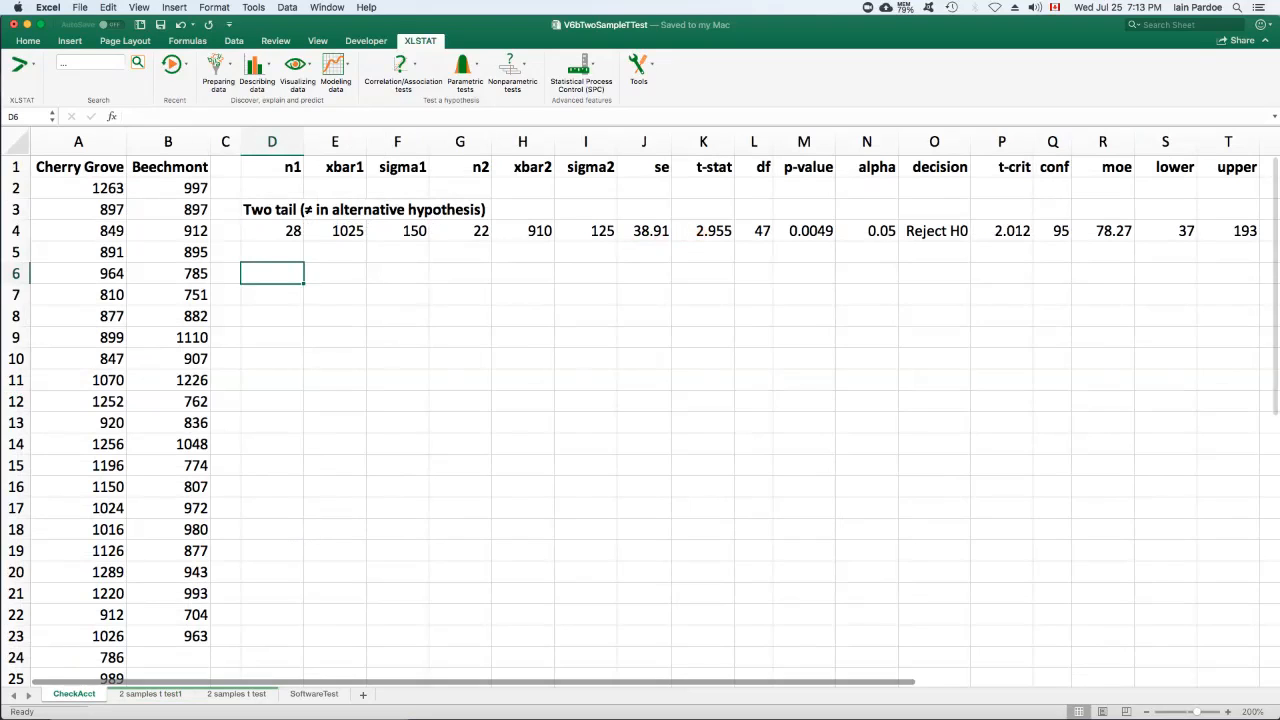
left_click(314, 694)
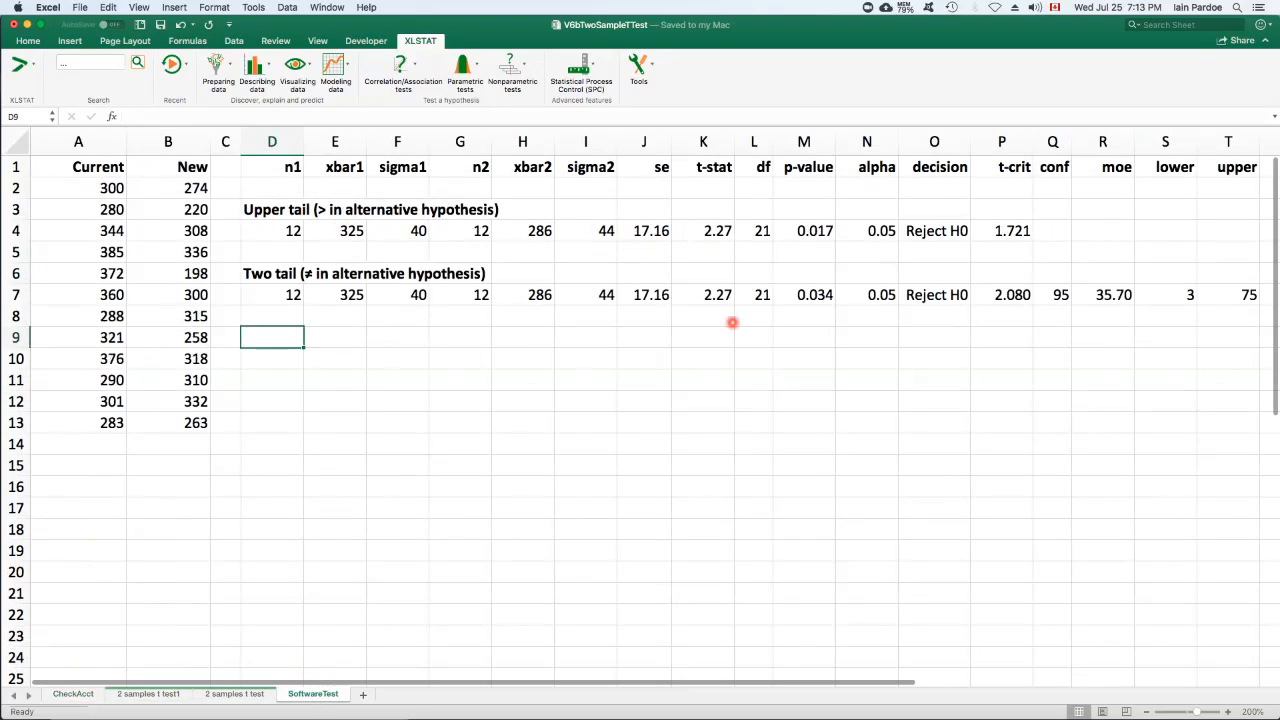
left_click(707, 231)
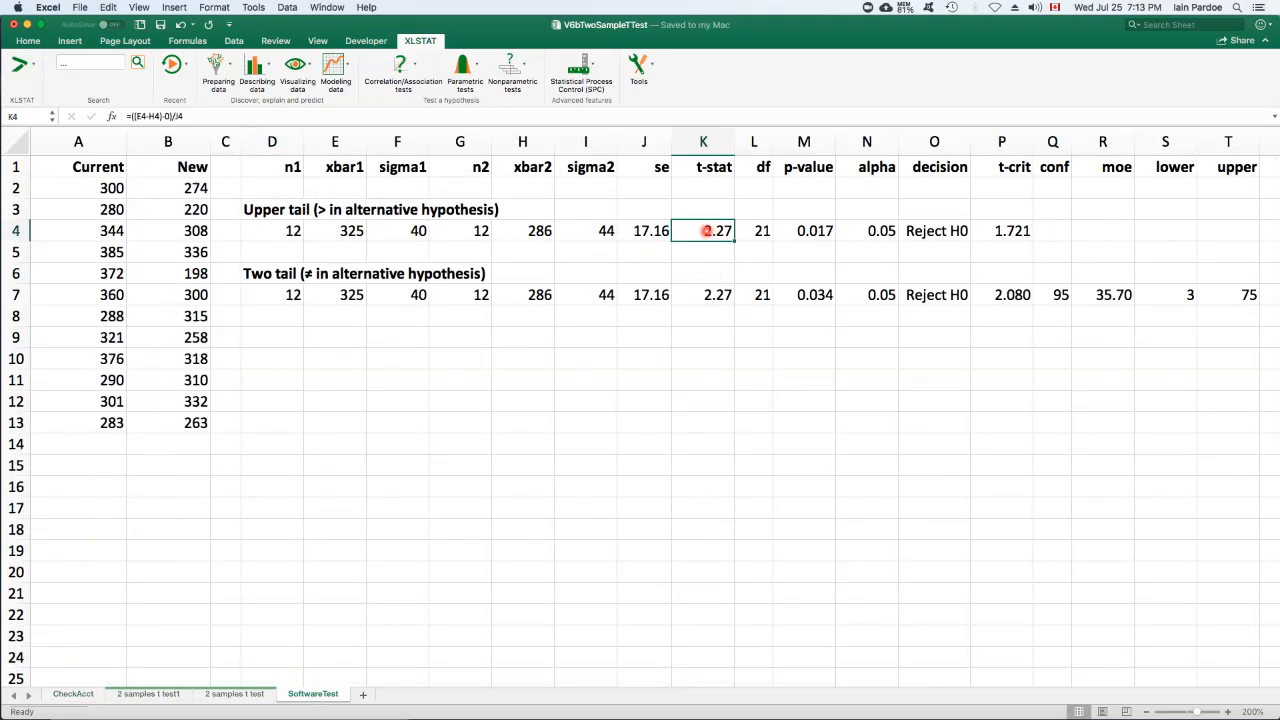
left_click(28, 41)
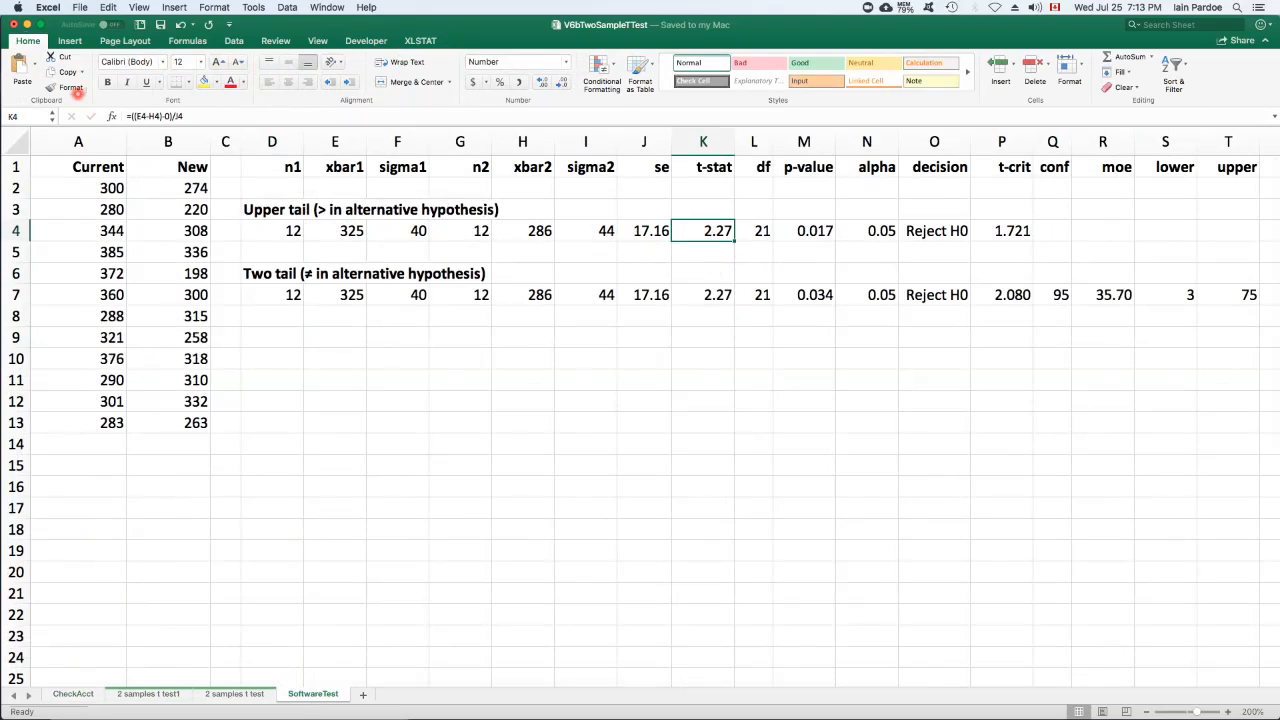
left_click(543, 84)
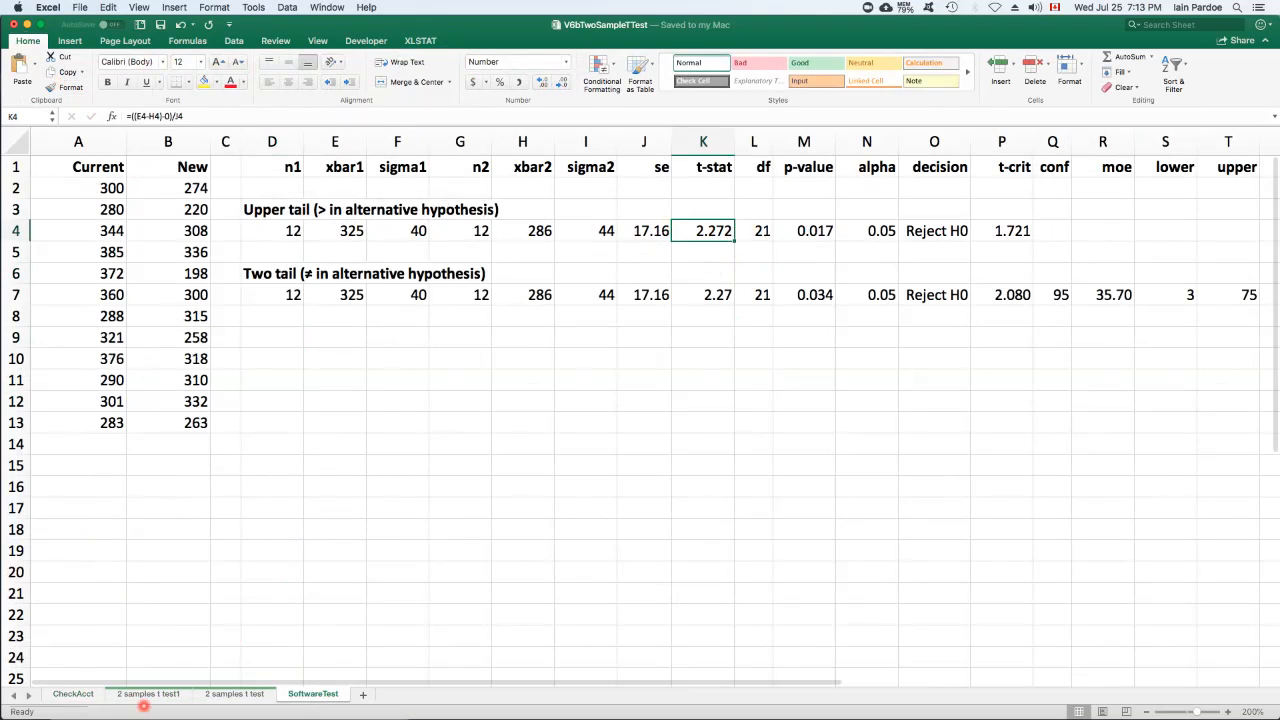
Compare the degrees of freedom and critical t-value in 2 samples t test1 with the upper-tail df and t-crit on SoftwareTest
left_click(155, 694)
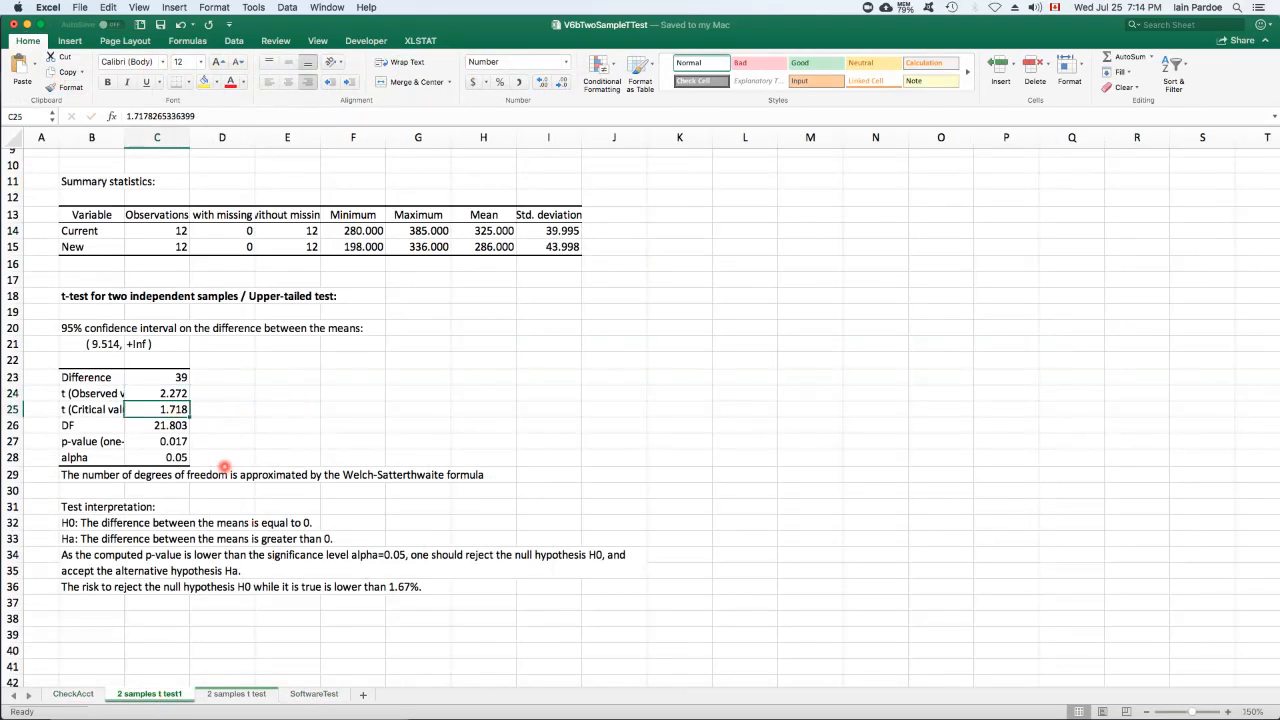
left_click(163, 425)
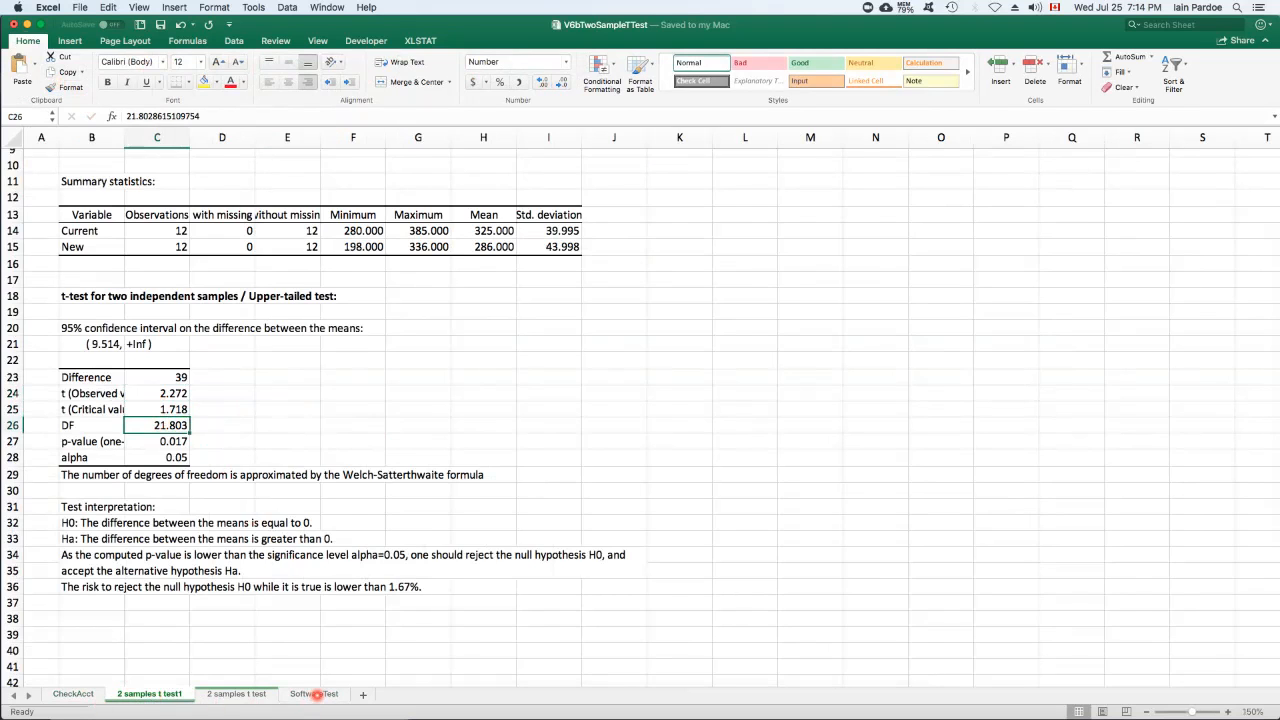
left_click(316, 694)
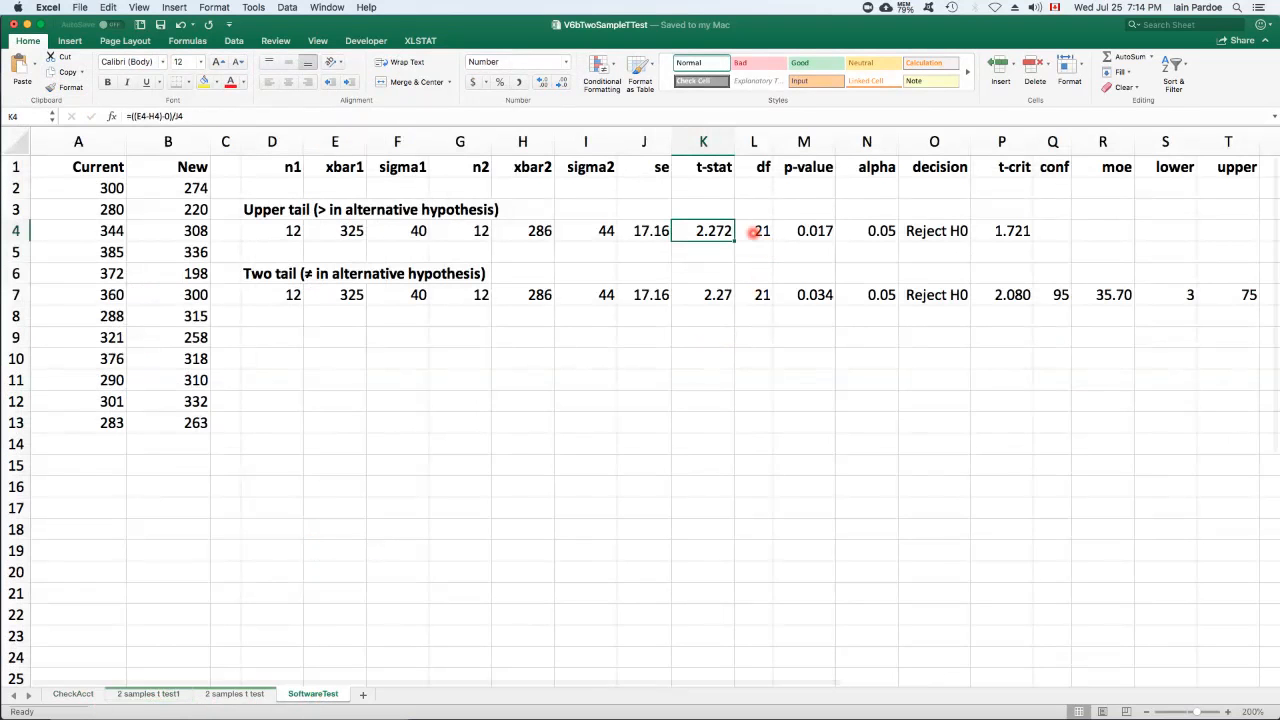
left_click(1010, 232)
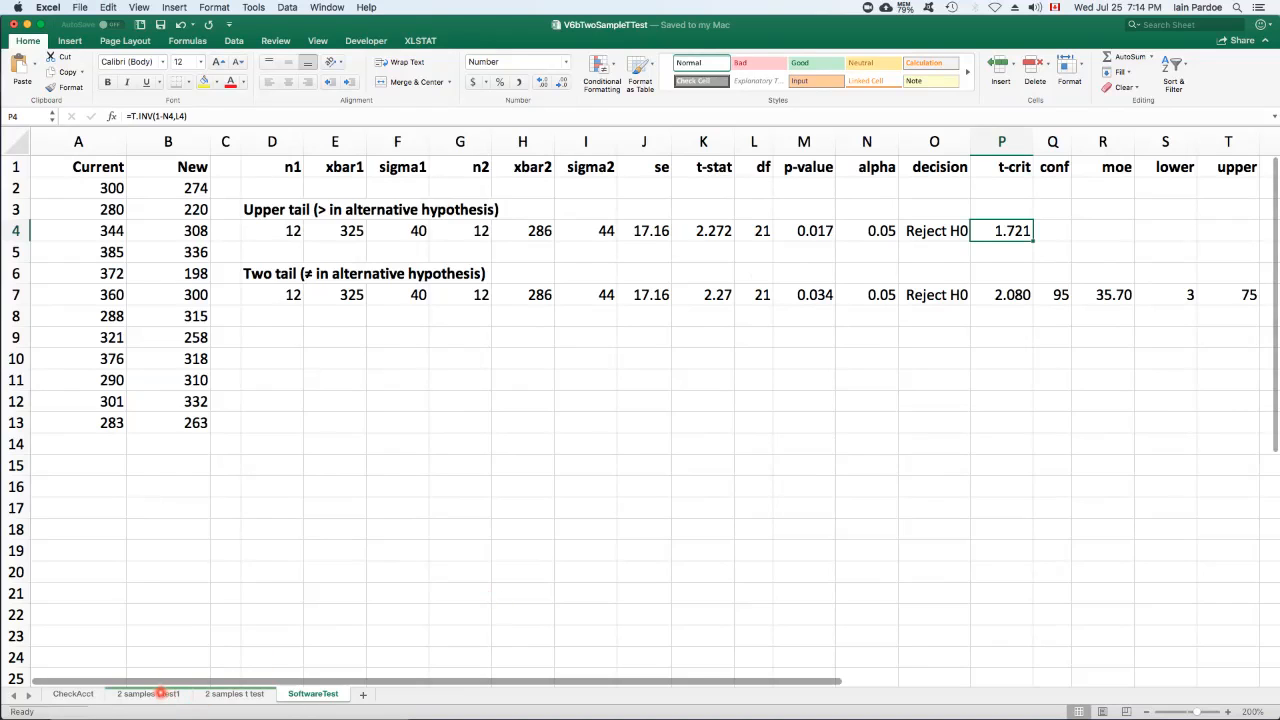
left_click(160, 693)
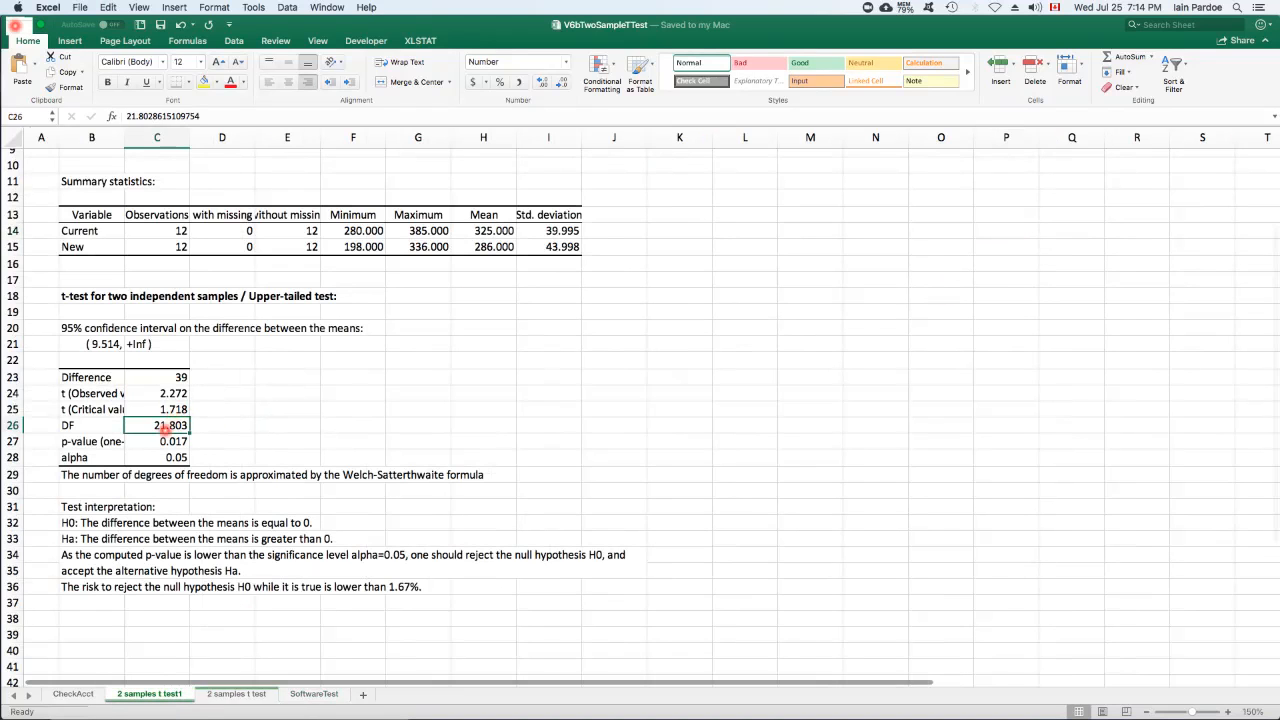
left_click(168, 409)
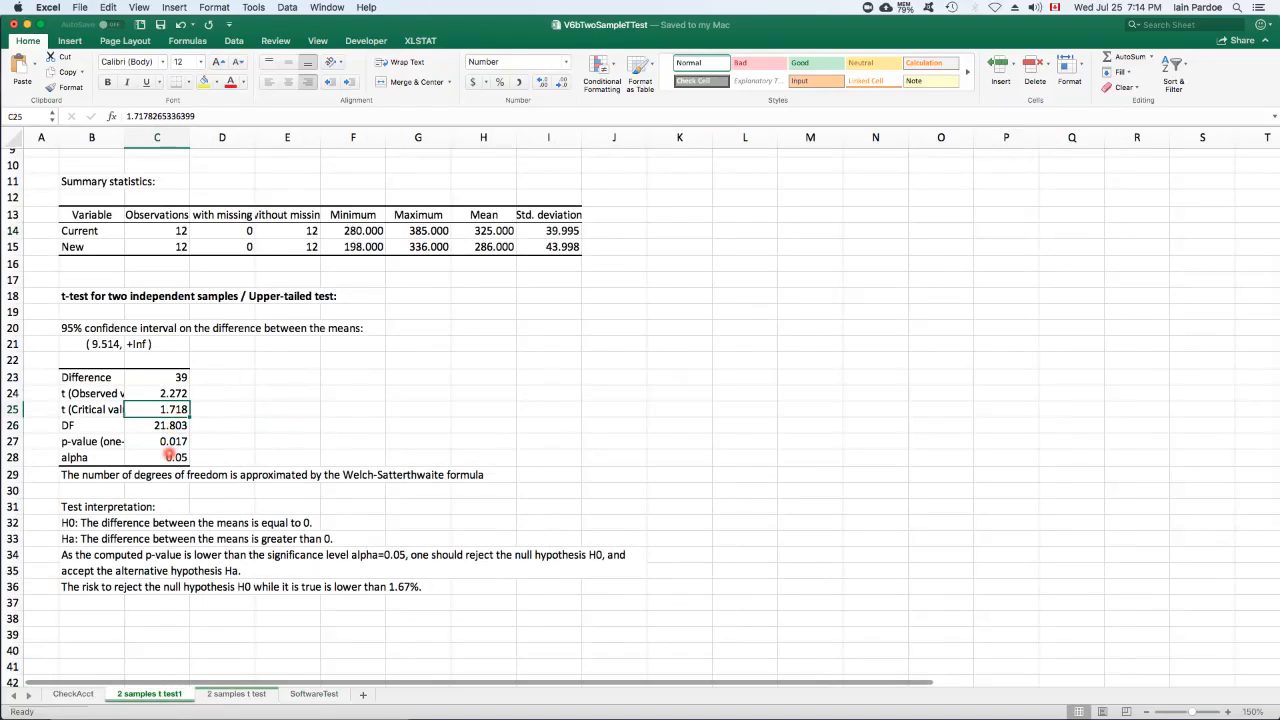
Compare the one-tailed p-value in C27 of 2 samples t test1 with the upper-tail p-value in SoftwareTest cell M4
left_click(168, 446)
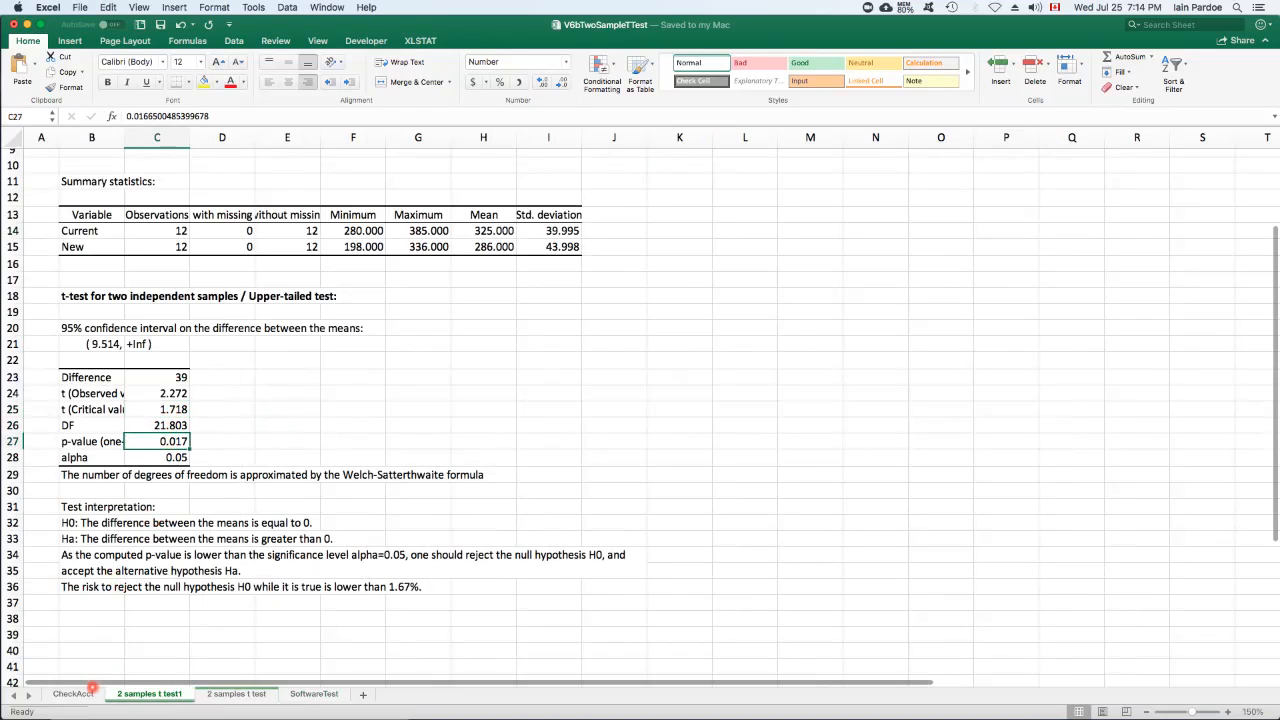
left_click(76, 694)
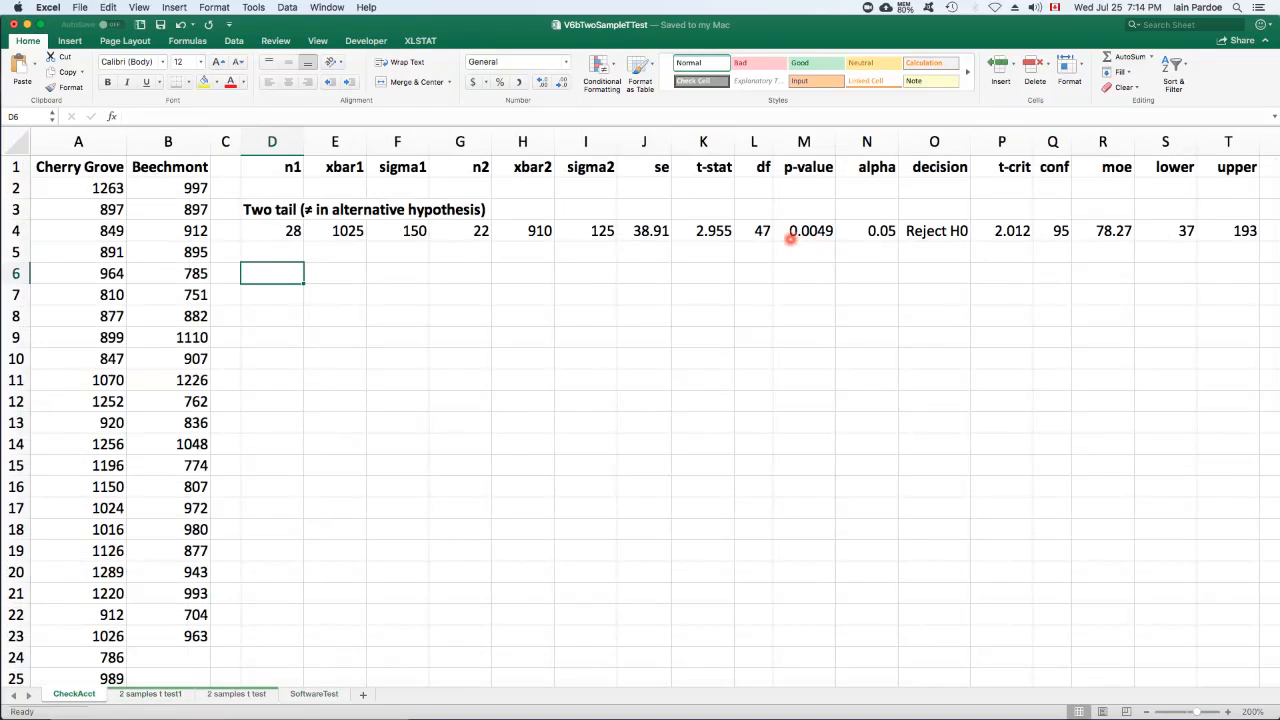
left_click(316, 694)
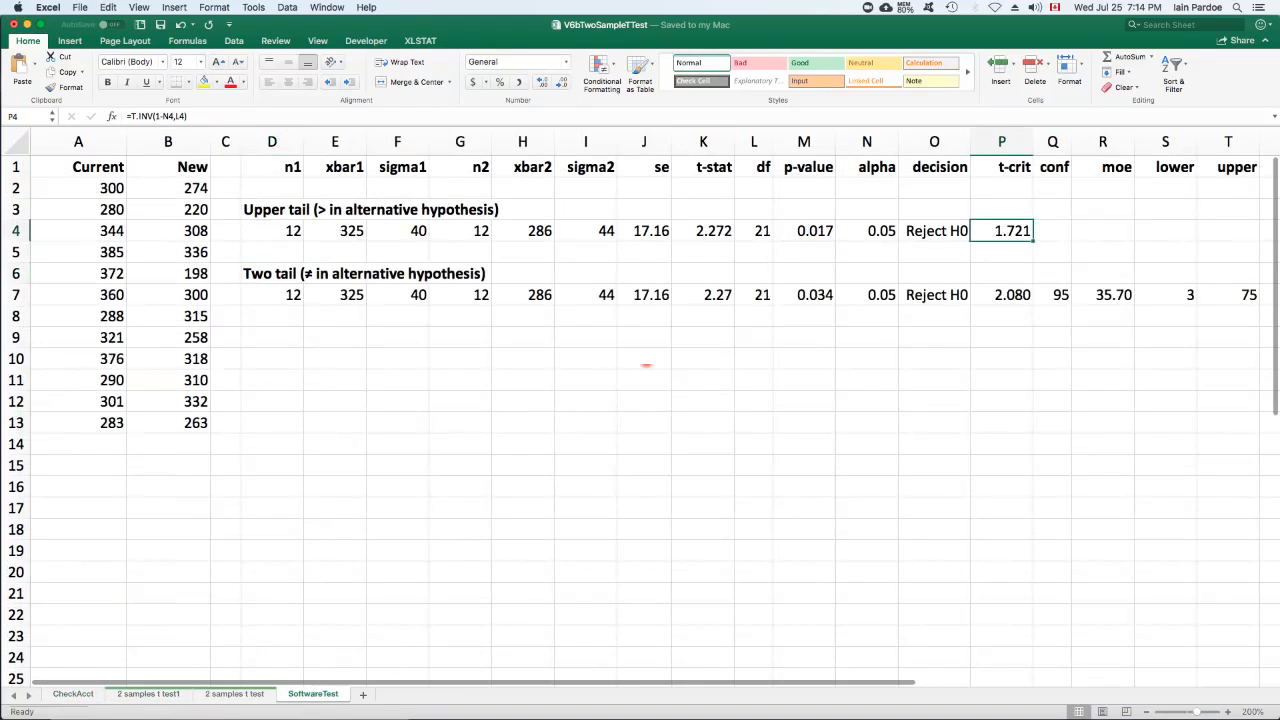
left_click(813, 230)
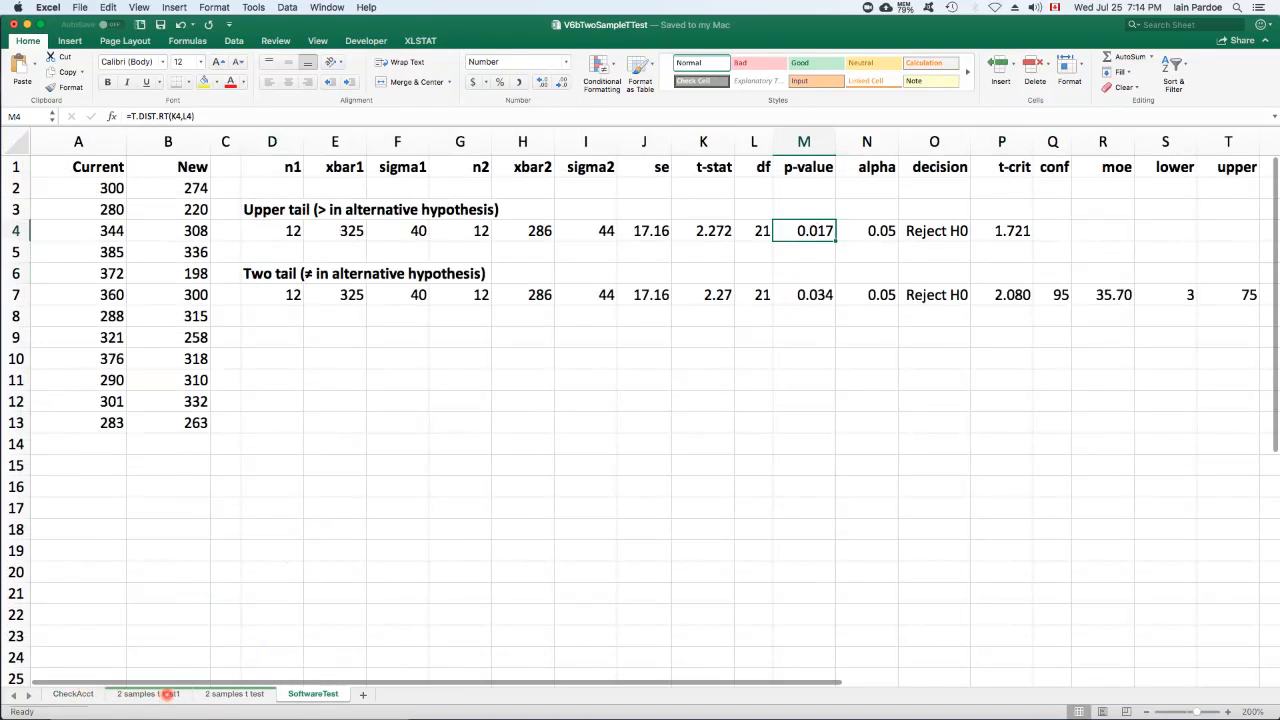
Examine the test interpretation in B34 and the confidence interval bounds in B21 and C21 of 2 samples t test1
left_click(168, 694)
left_click(625, 554)
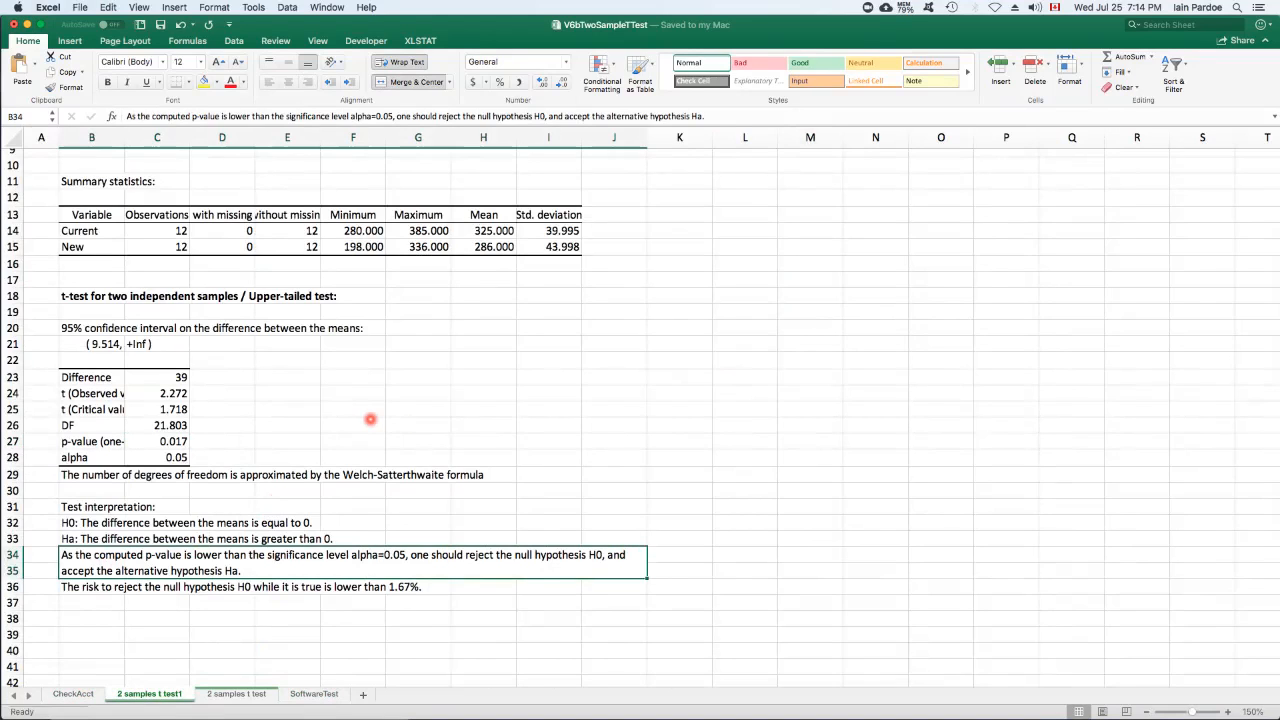
left_click(91, 340)
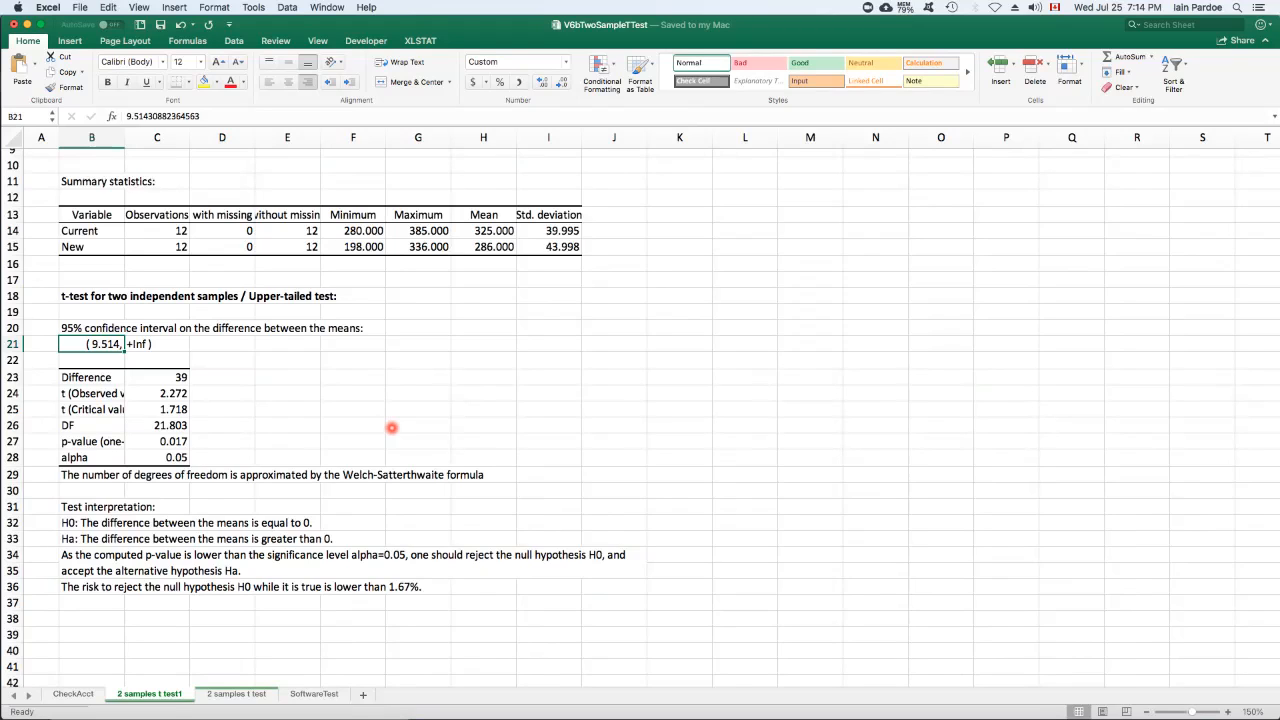
key("Right")
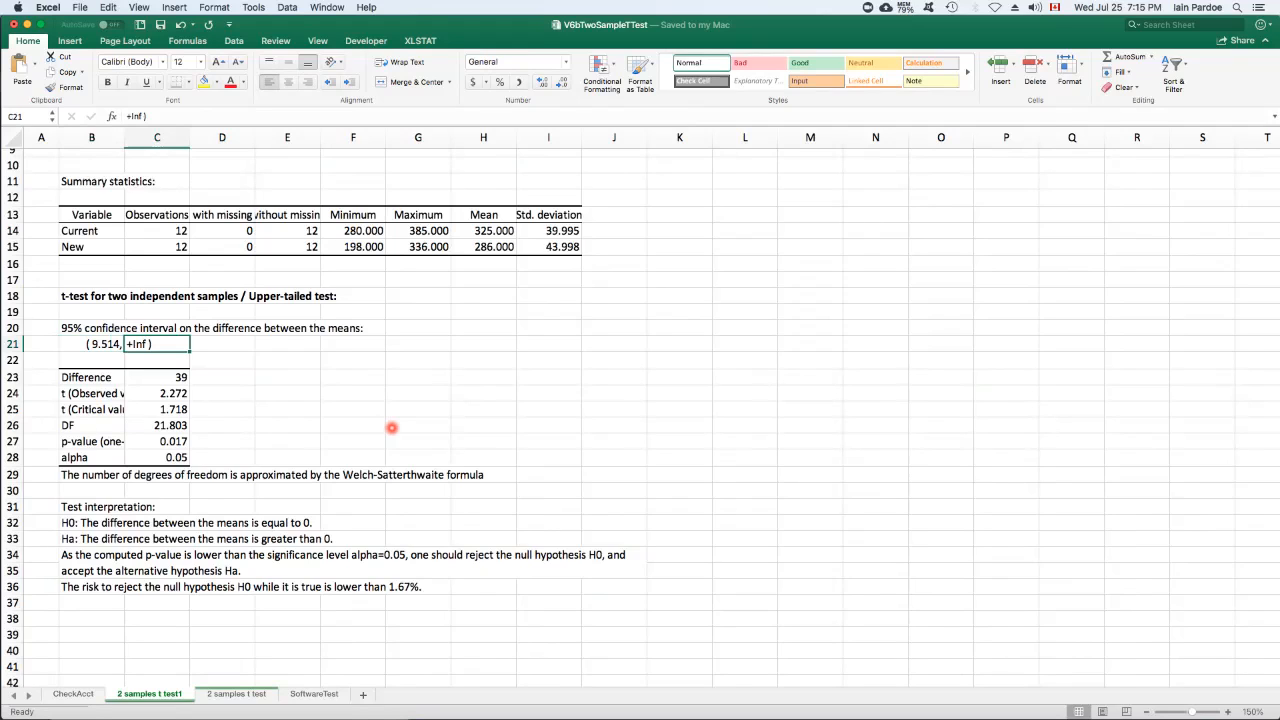
key("Left")
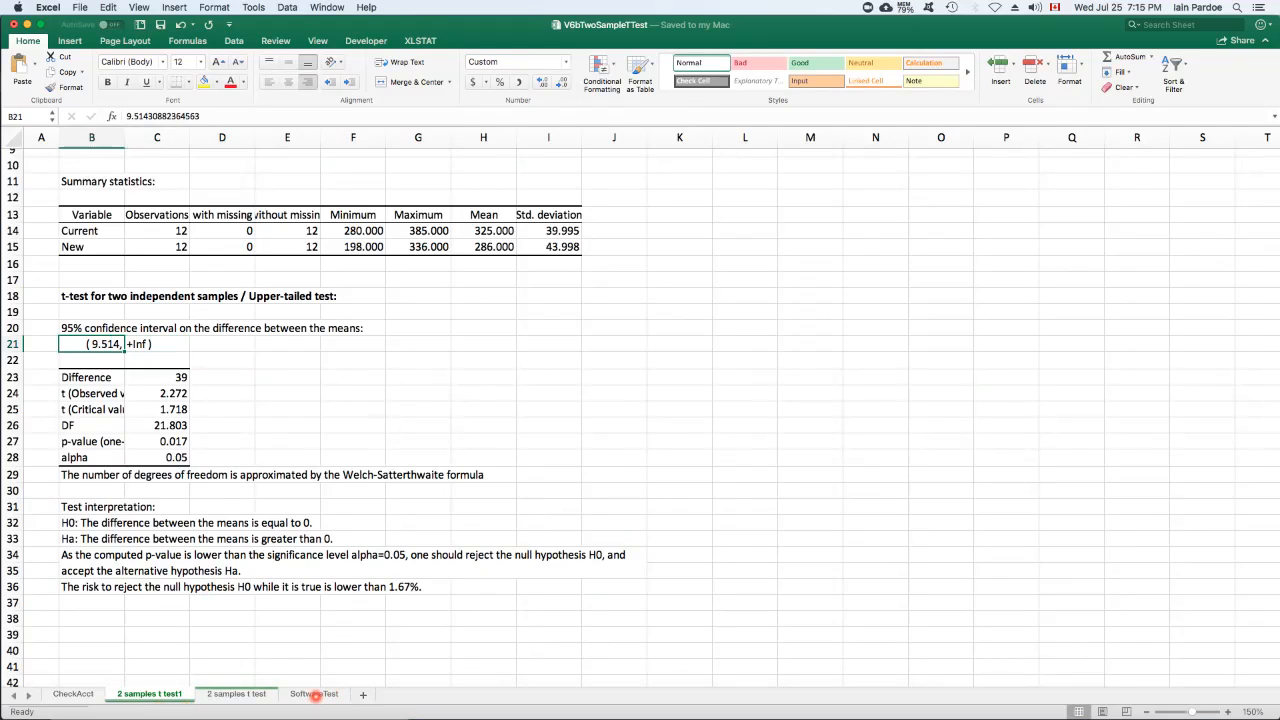
Compare the two-tail confidence interval cells Q7:T7 on SoftwareTest with the upper-tail cells Q4:T4, ending on the upper-tail n1 in D4
left_click(315, 694)
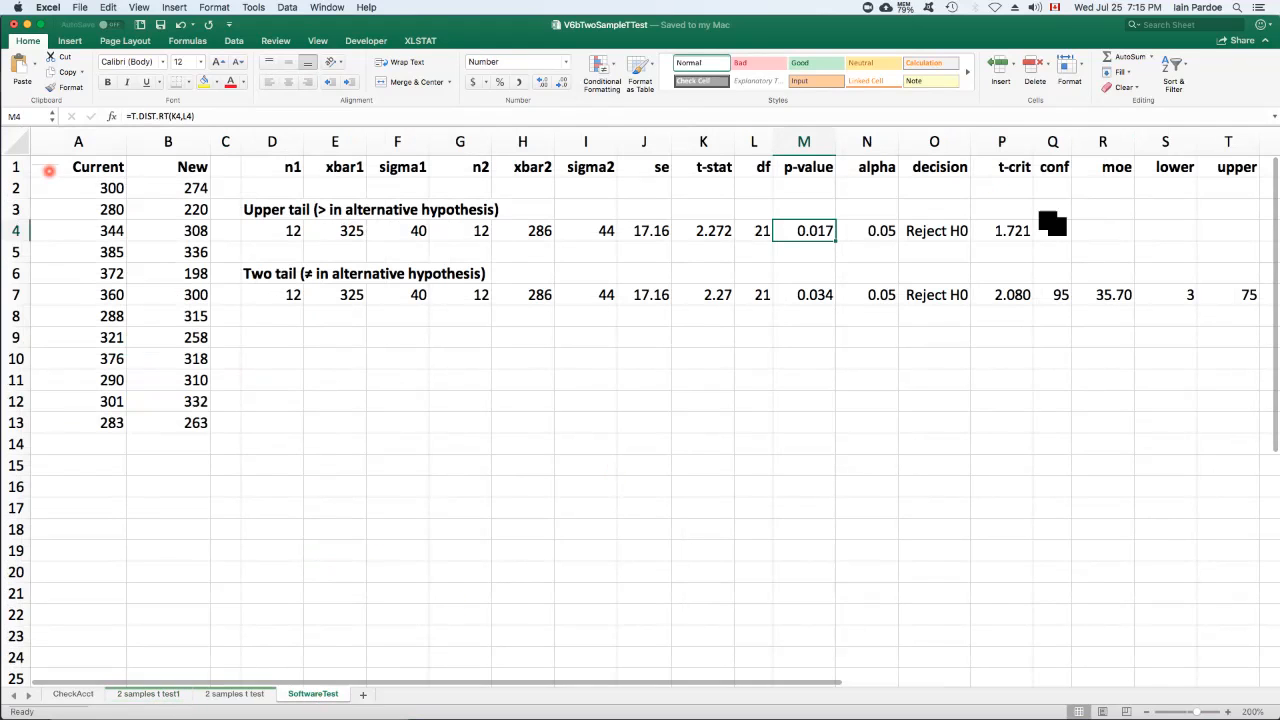
left_click(1068, 292)
left_click_drag(1068, 292, 1211, 292)
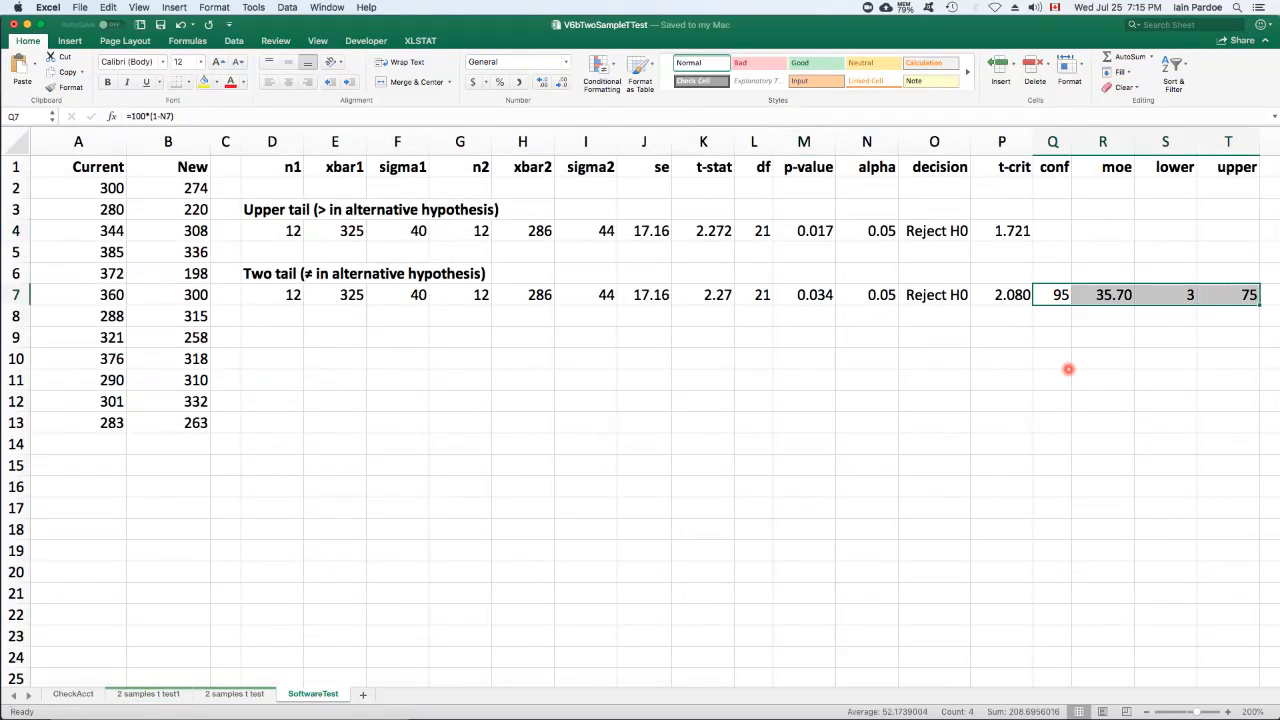
left_click_drag(1048, 231, 1250, 231)
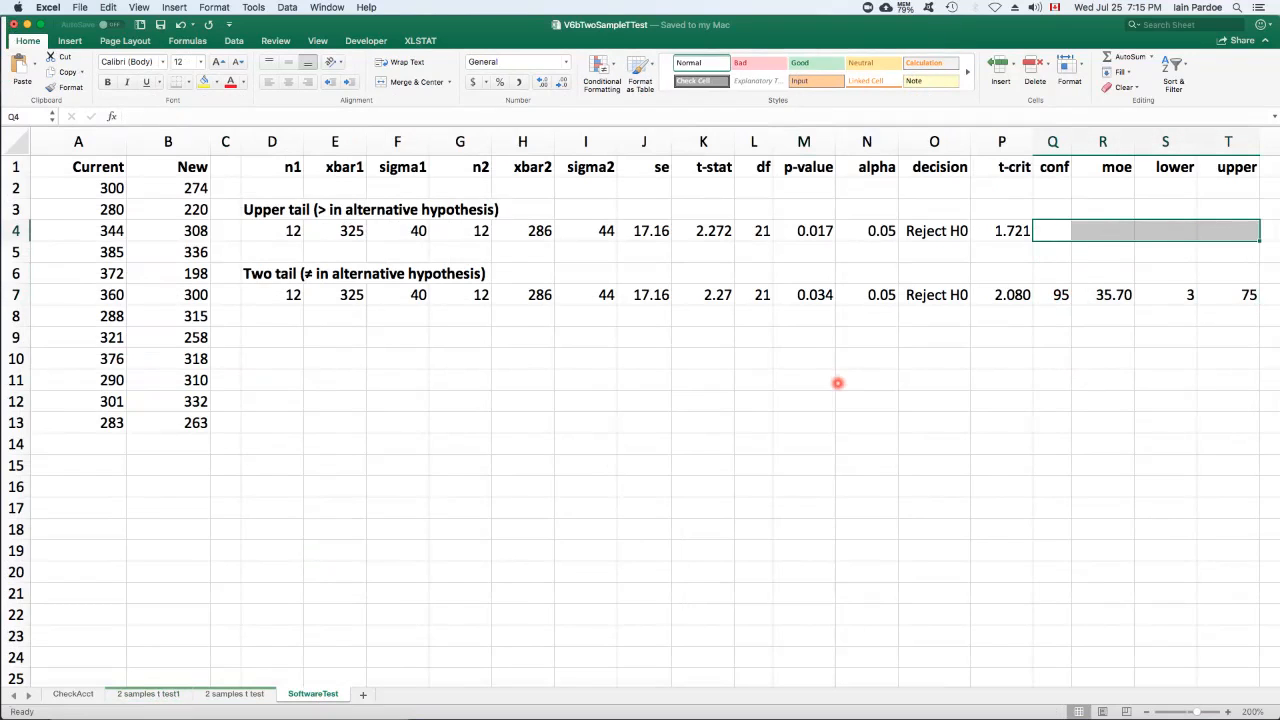
left_click(274, 232)
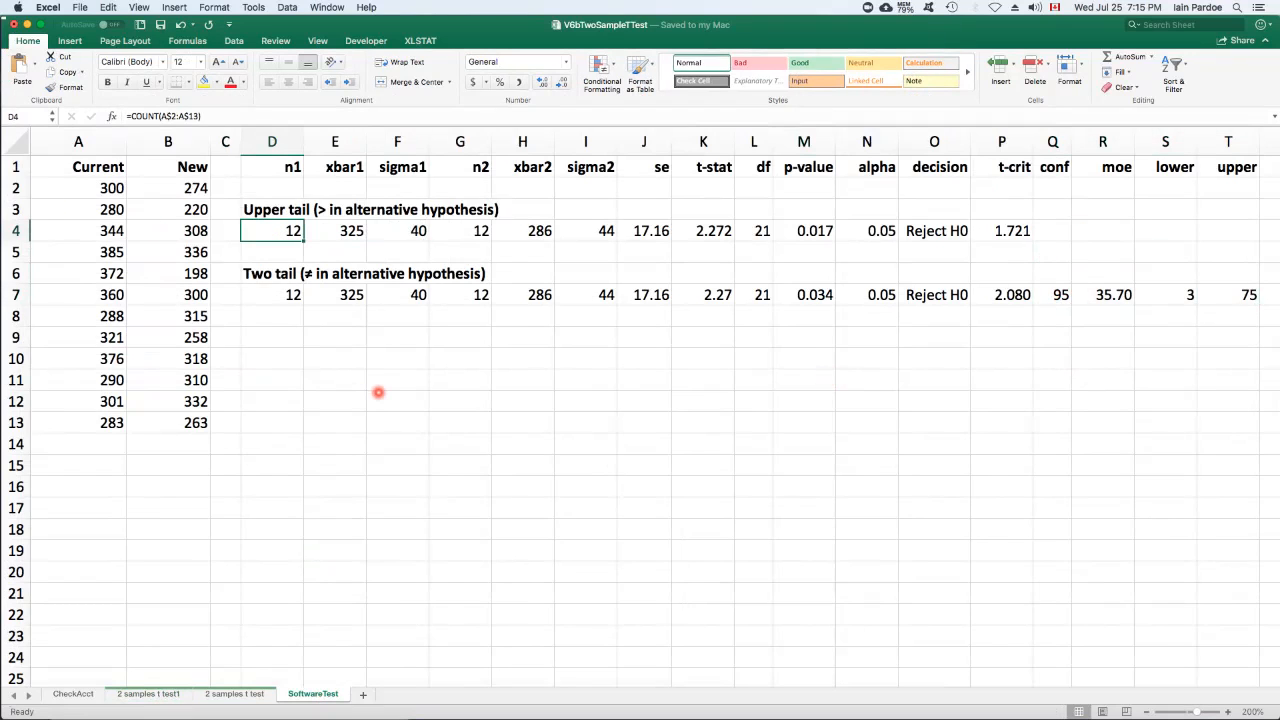